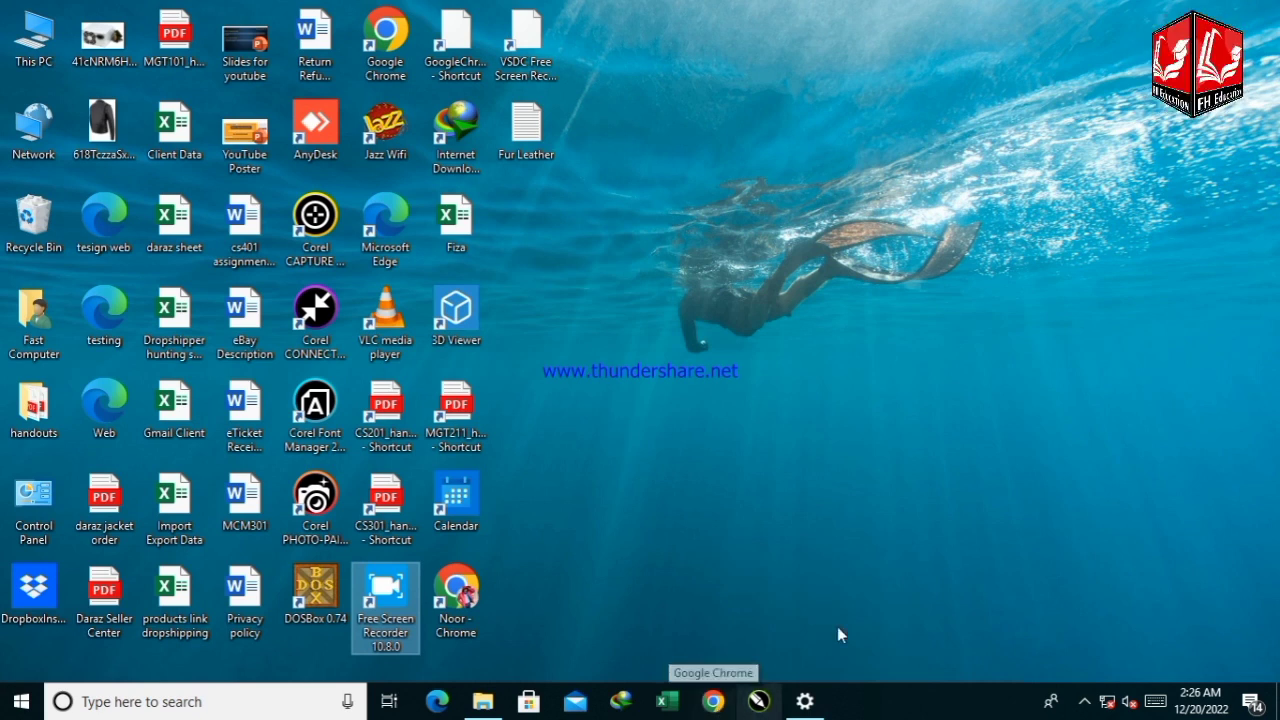
# Launch AnyDesk from its desktop shortcut and close its window again.
pyautogui.click(331, 139)
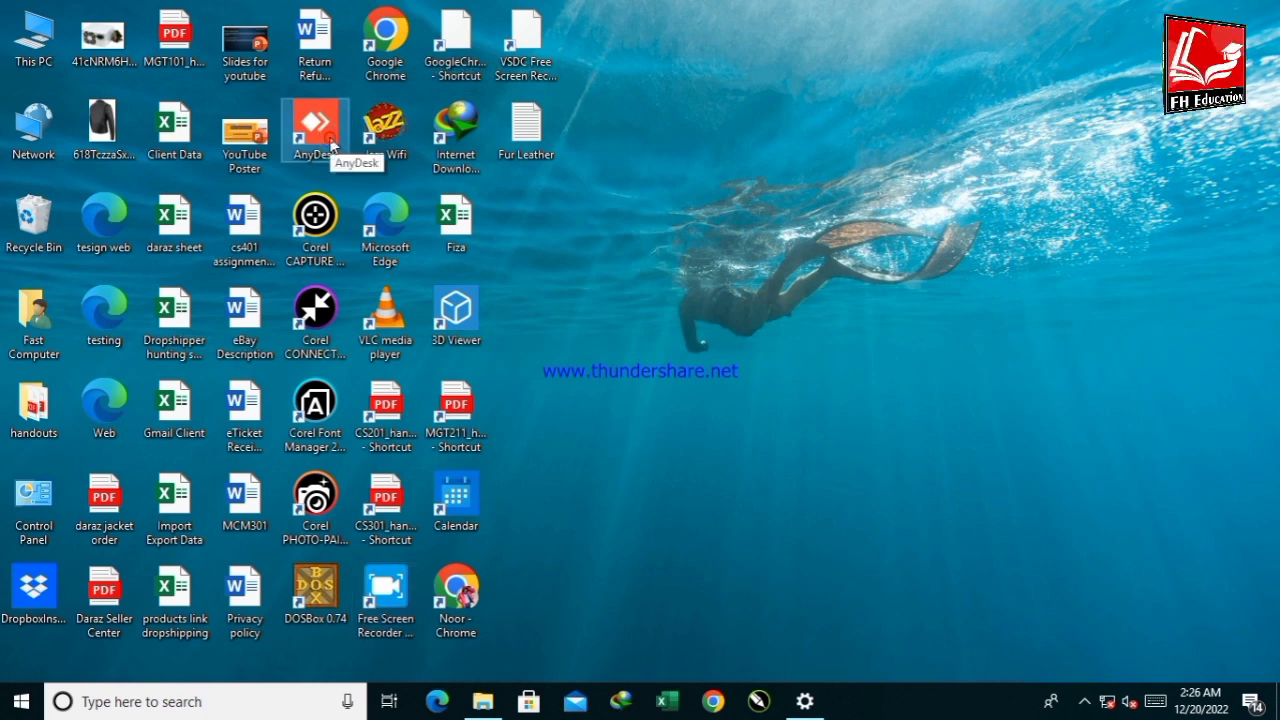
pyautogui.doubleClick(333, 145)
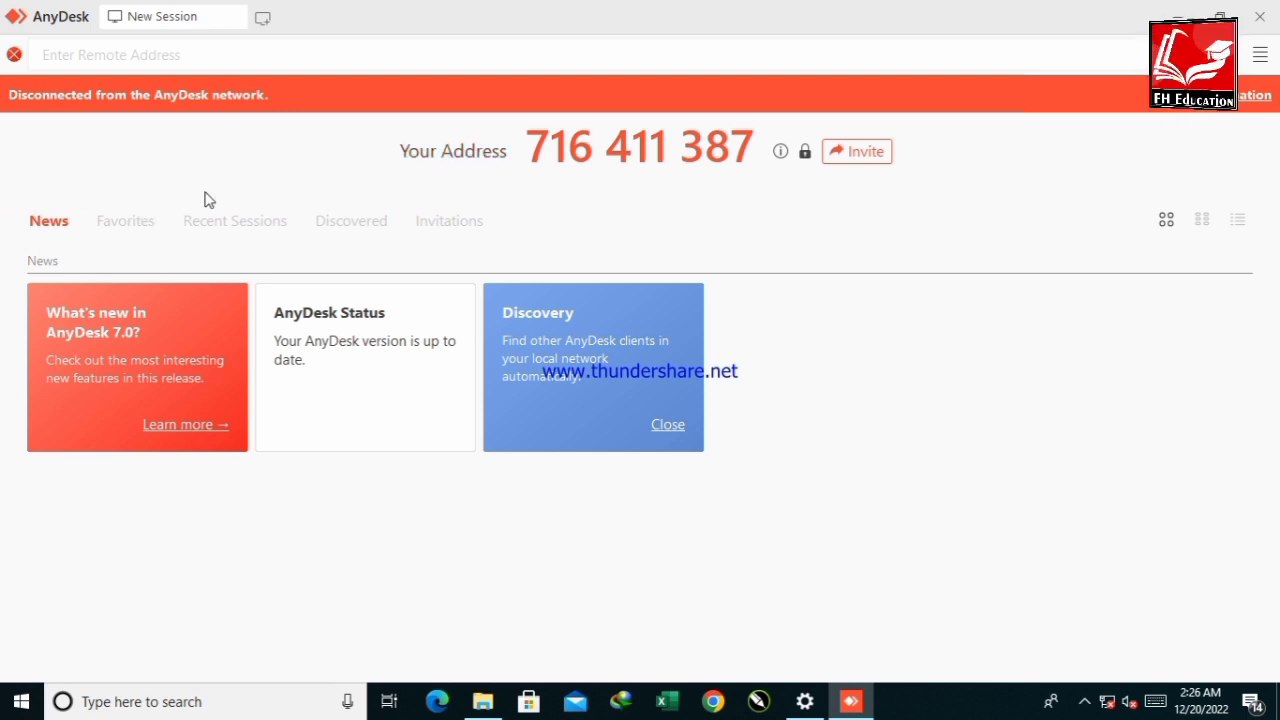
pyautogui.moveTo(856, 702)
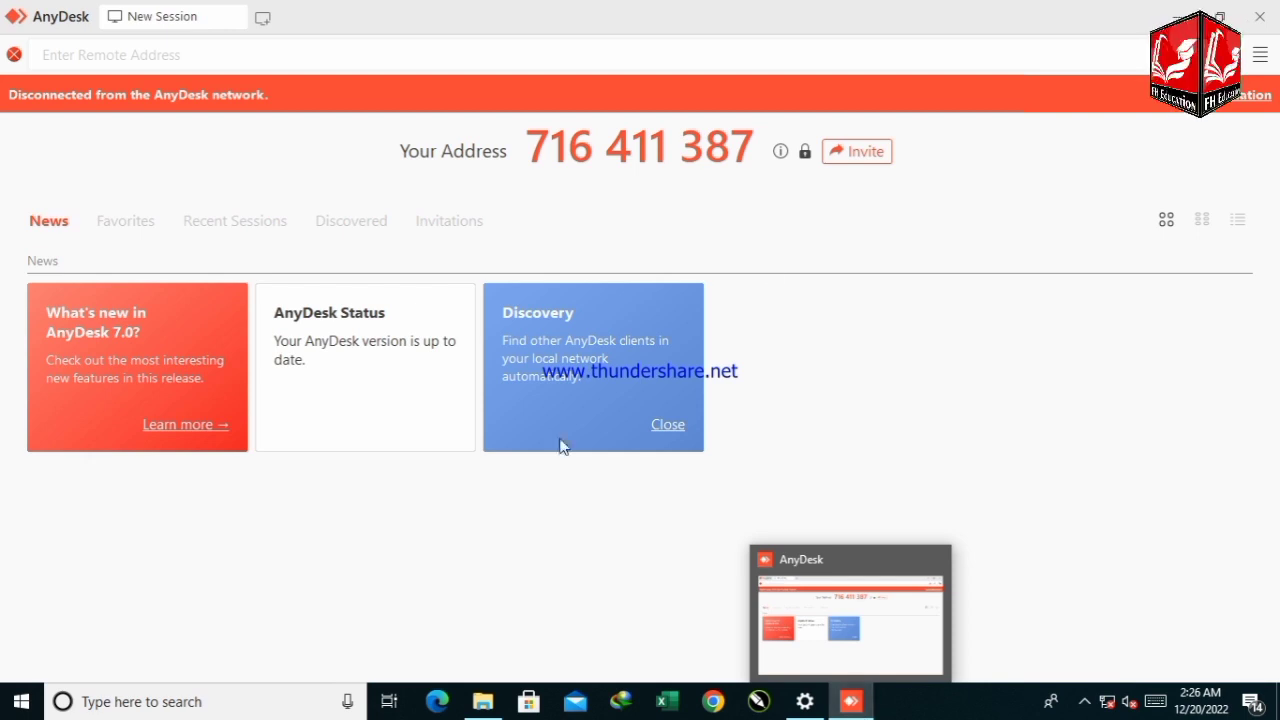
pyautogui.click(1258, 17)
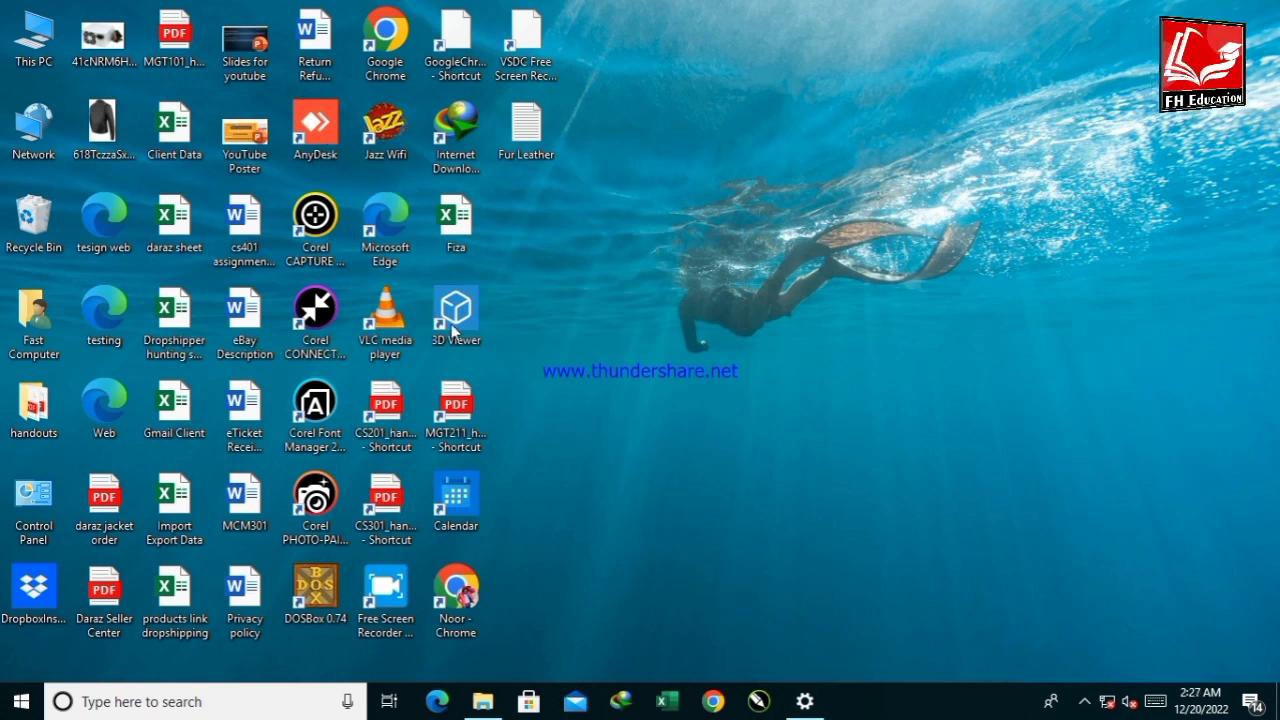
# Pin the AnyDesk desktop shortcut to the taskbar, and open and close the program from there to test it.
pyautogui.rightClick(330, 136)
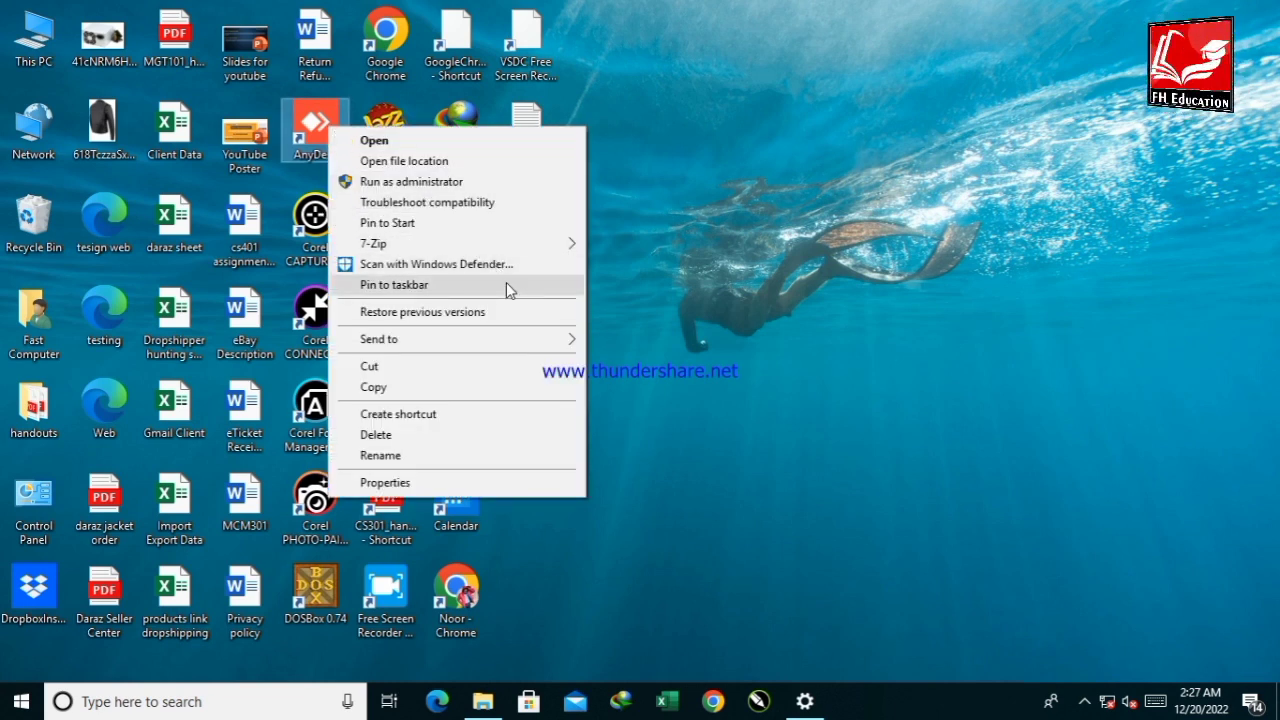
pyautogui.click(506, 284)
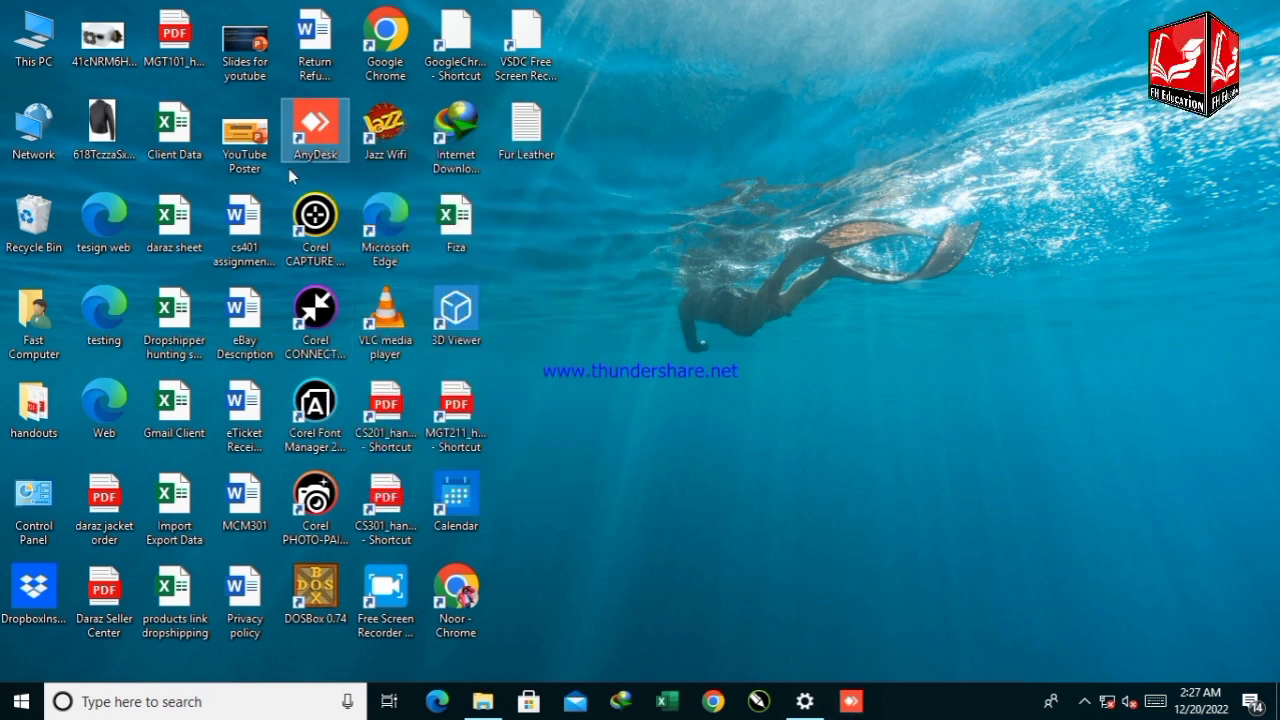
pyautogui.click(851, 701)
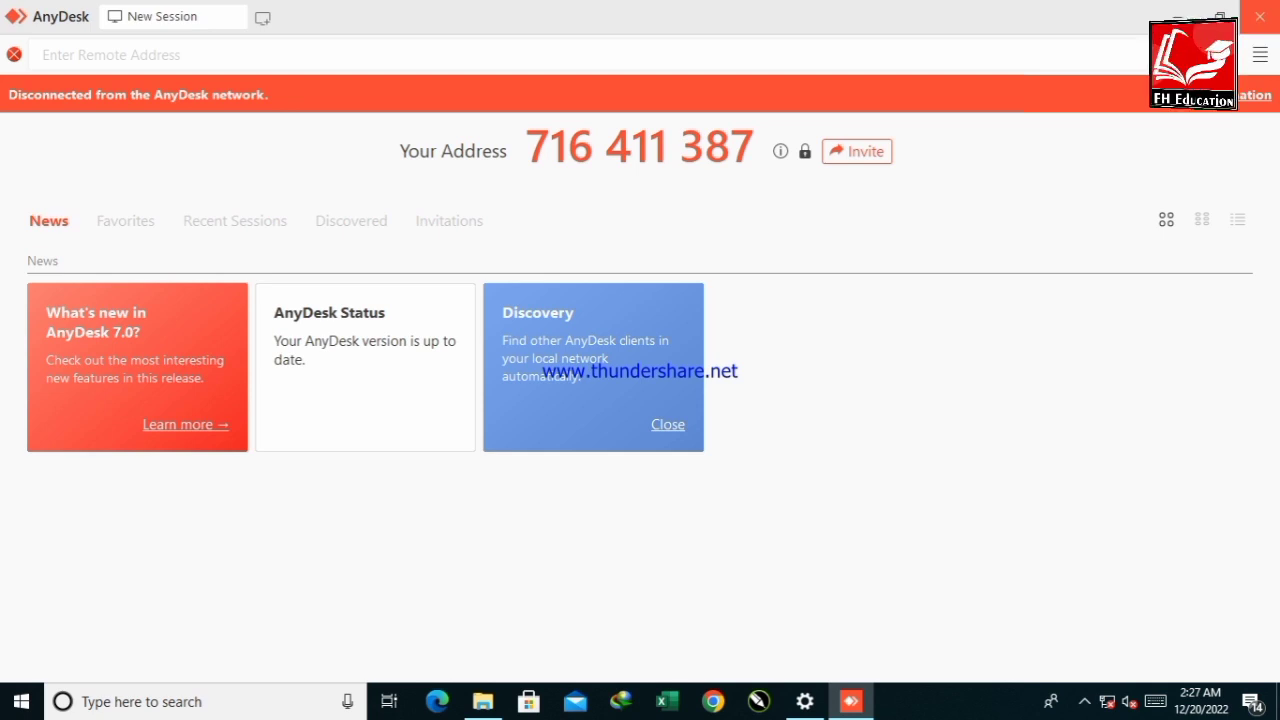
pyautogui.click(1258, 17)
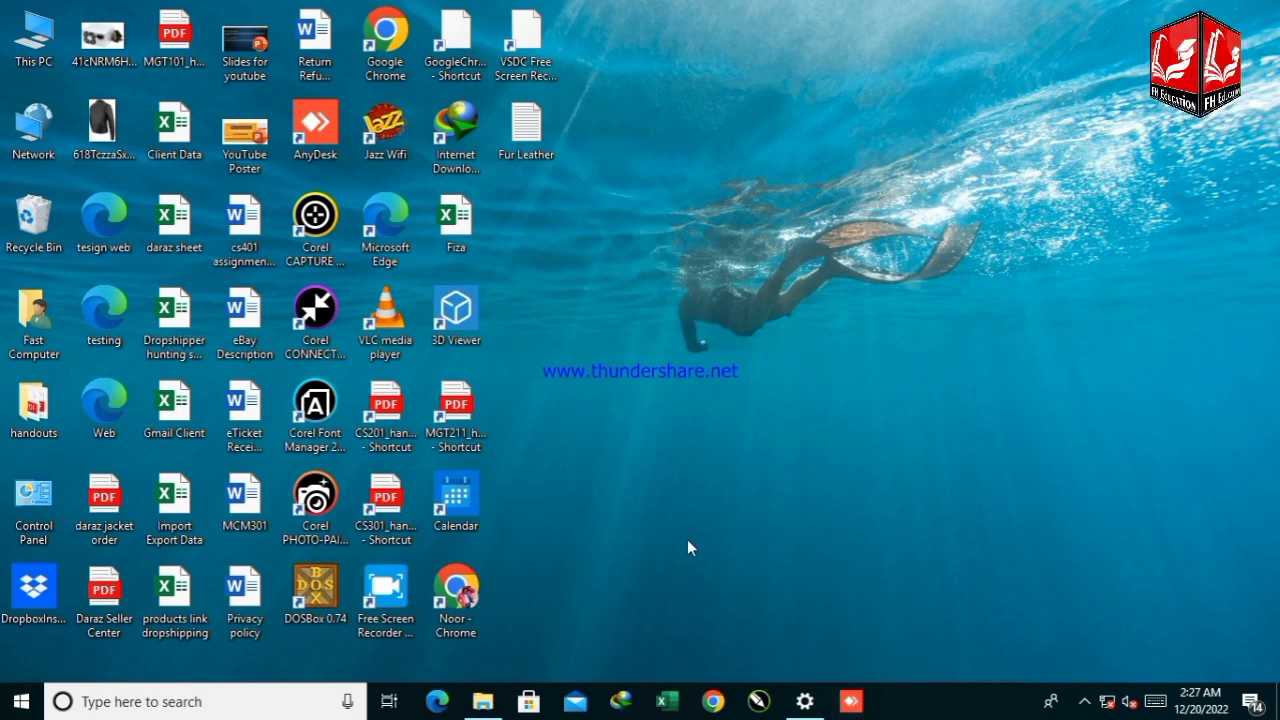
# Unpin AnyDesk from the taskbar and pin it there again from its desktop shortcut.
pyautogui.rightClick(851, 701)
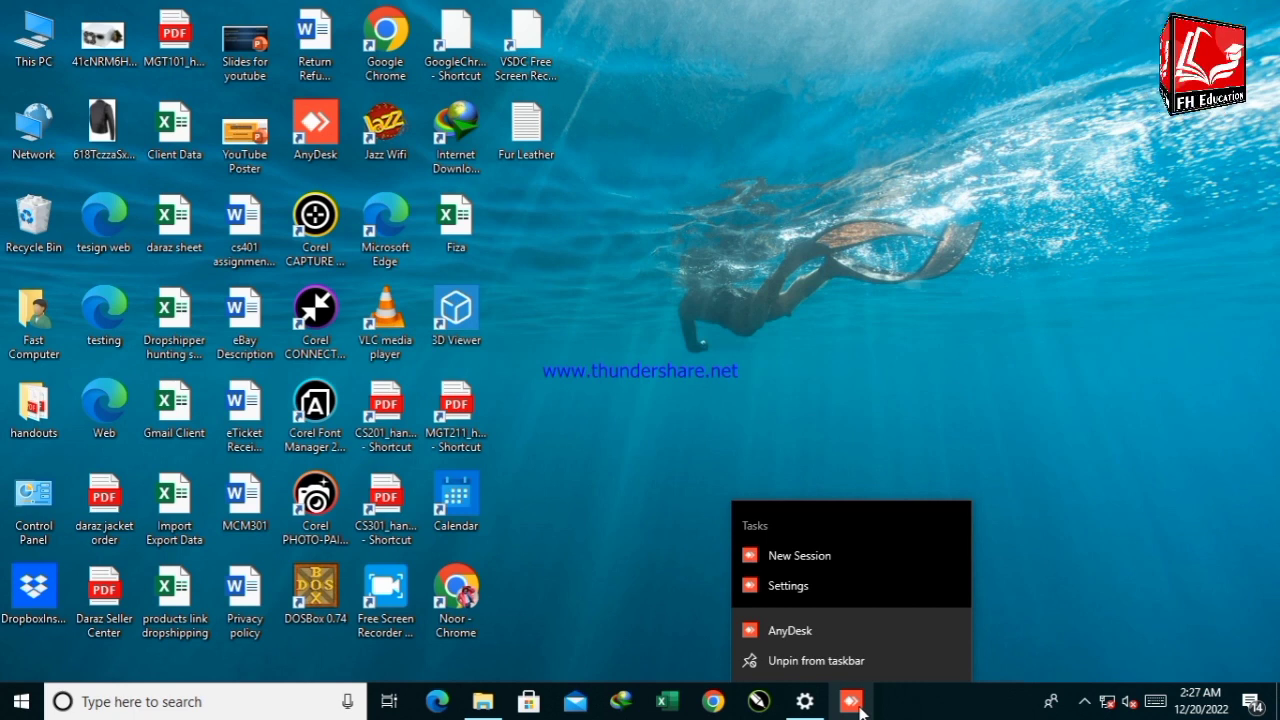
pyautogui.click(775, 660)
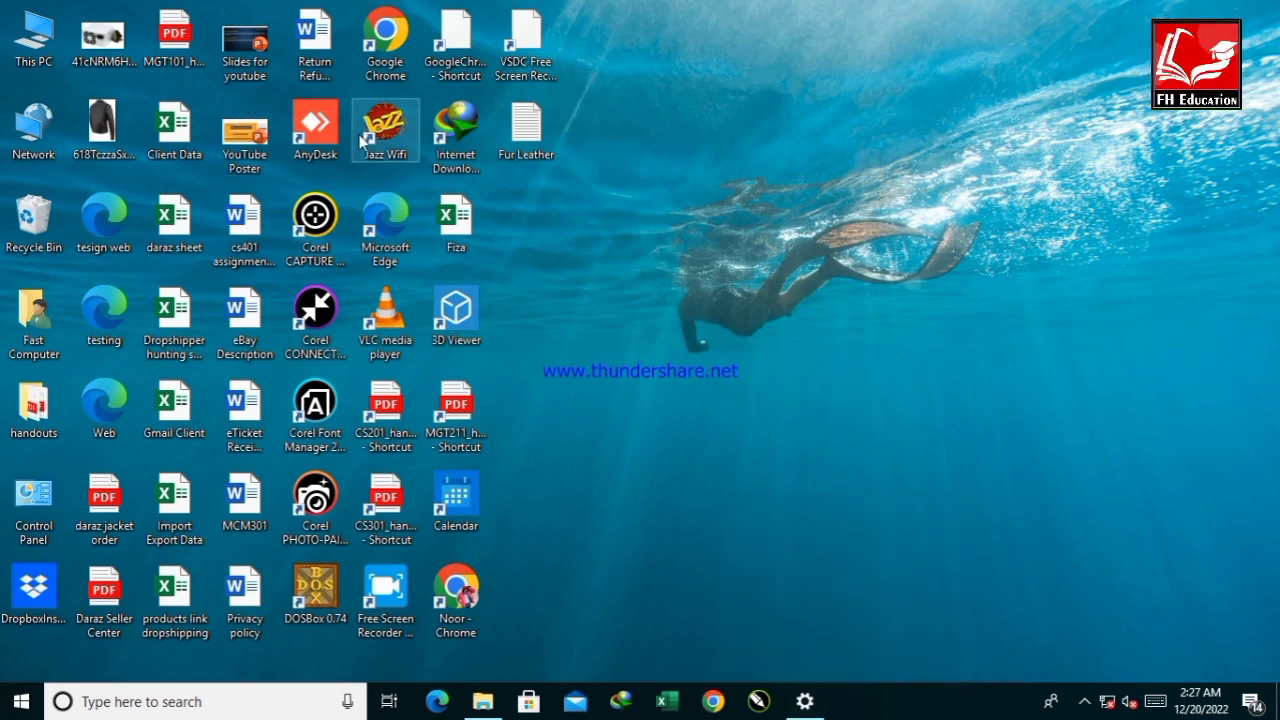
pyautogui.rightClick(330, 140)
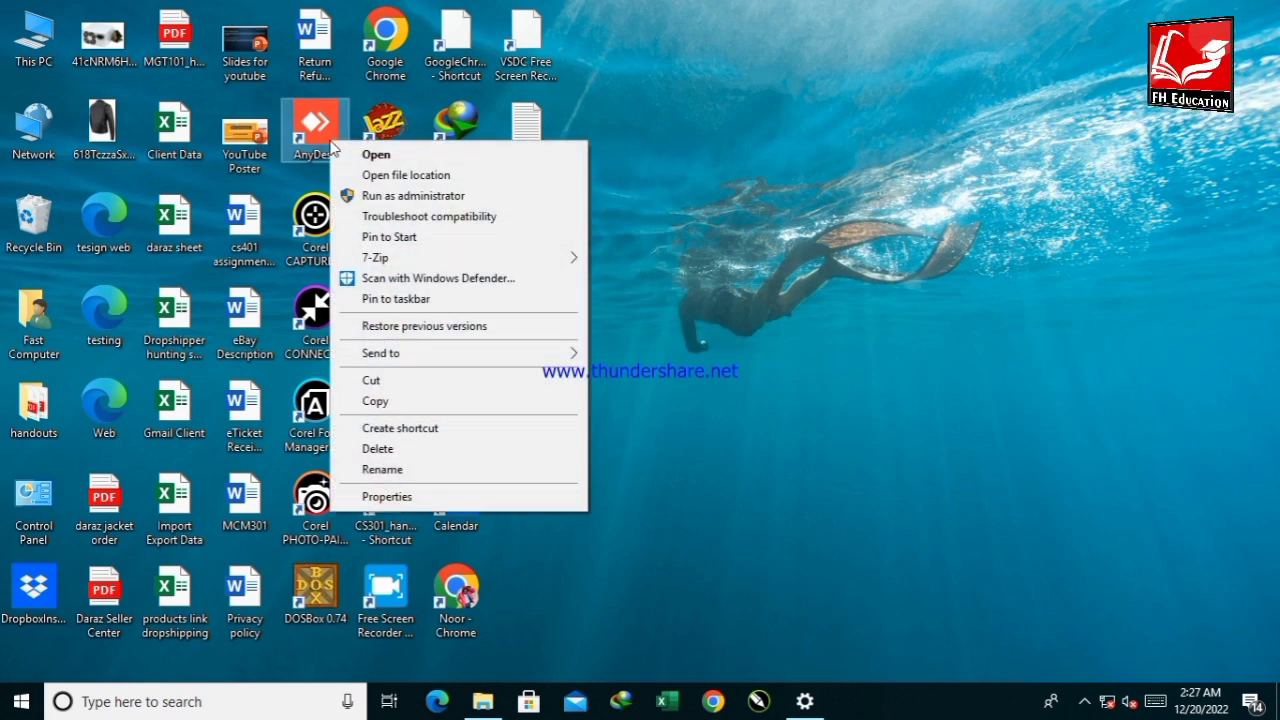
pyautogui.click(437, 300)
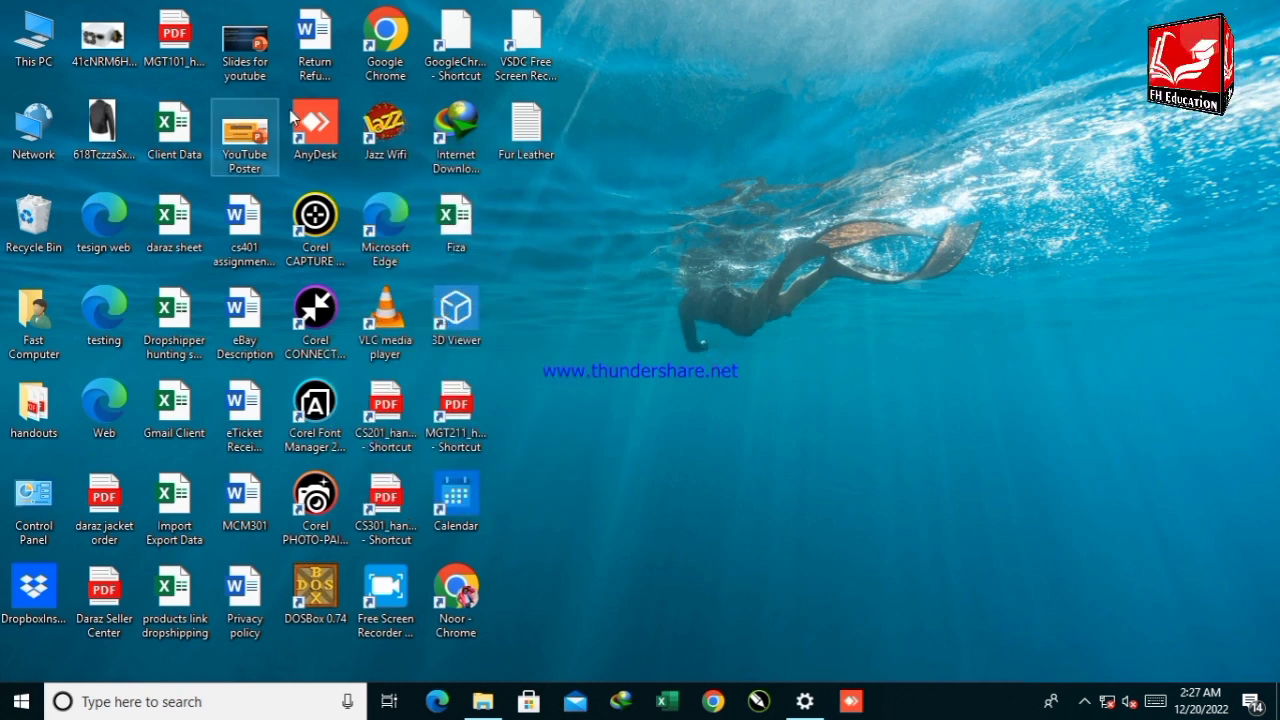
# Delete the AnyDesk shortcut from the desktop.
pyautogui.click(315, 128)
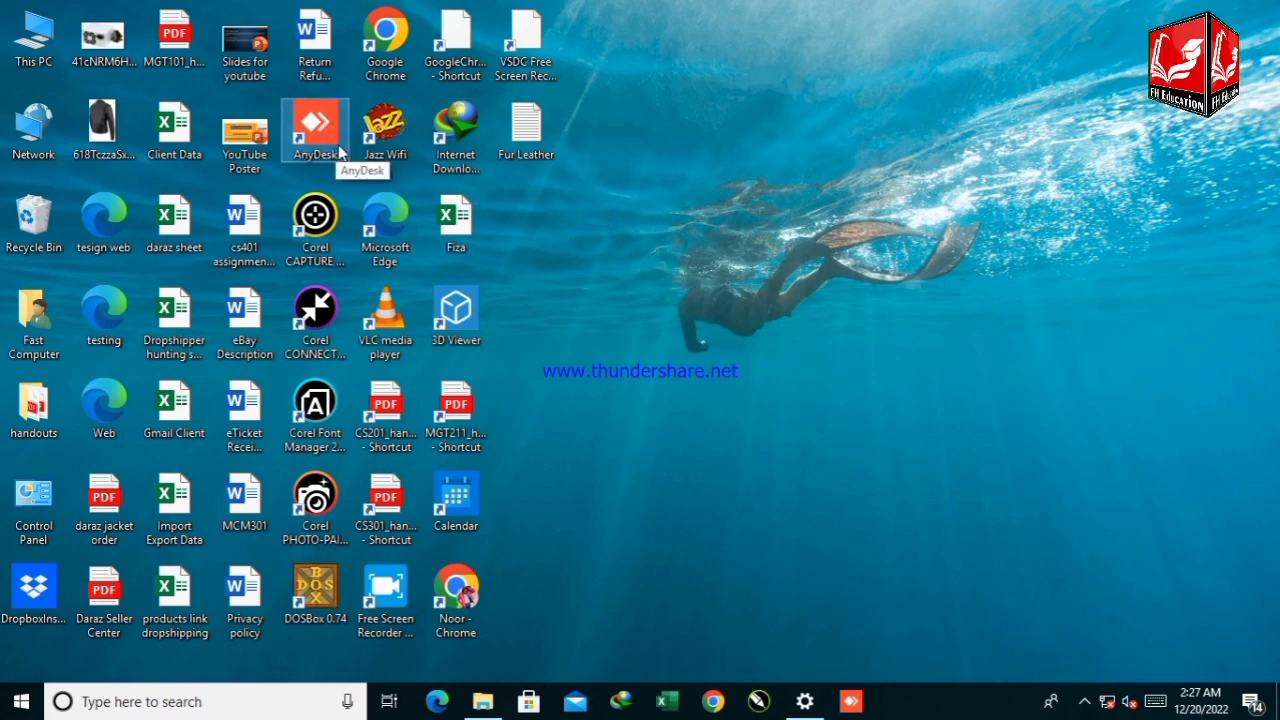
pyautogui.press('Delete')
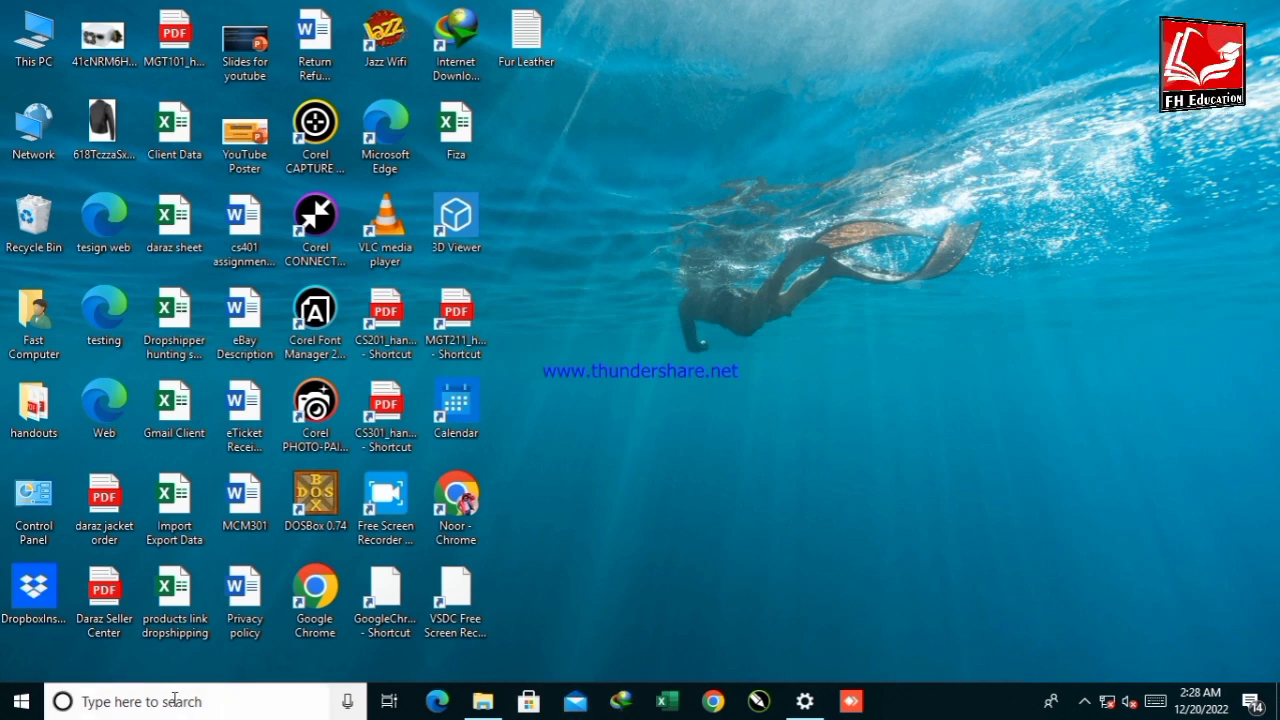
# Look up AnyDesk with the Windows search using "any", and dismiss the search without opening anything.
pyautogui.click(101, 706)
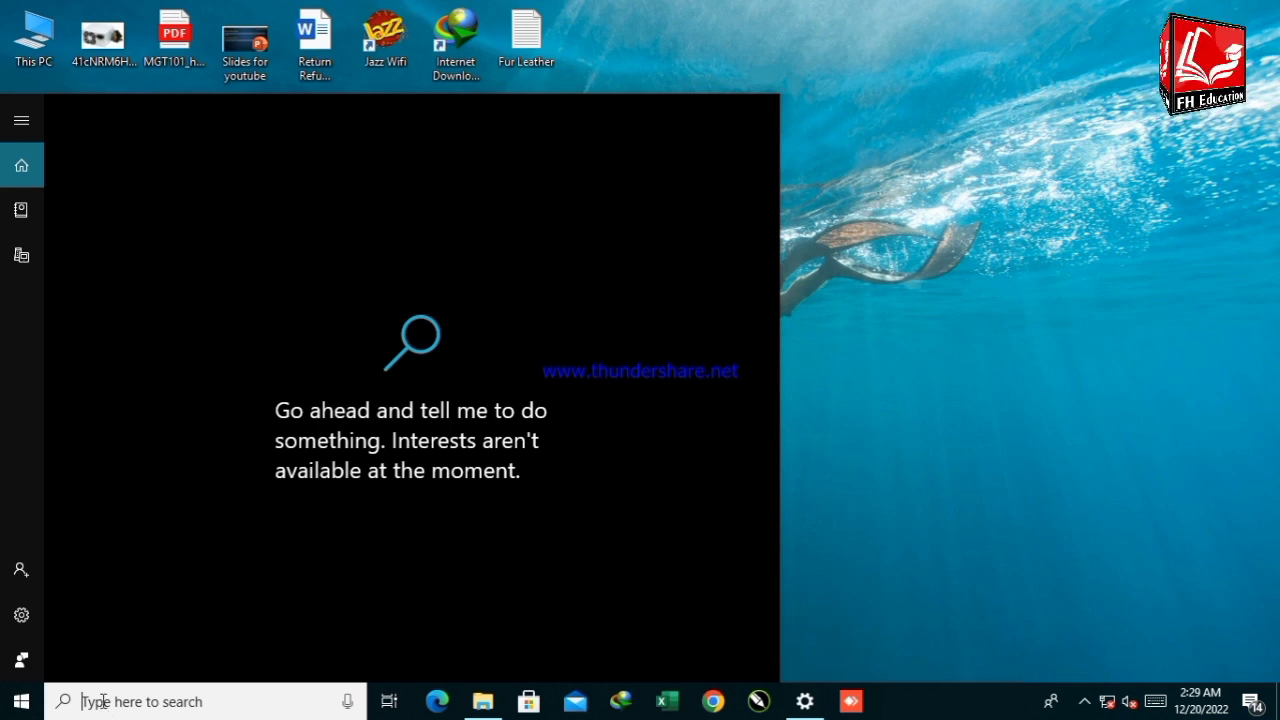
pyautogui.click(644, 16)
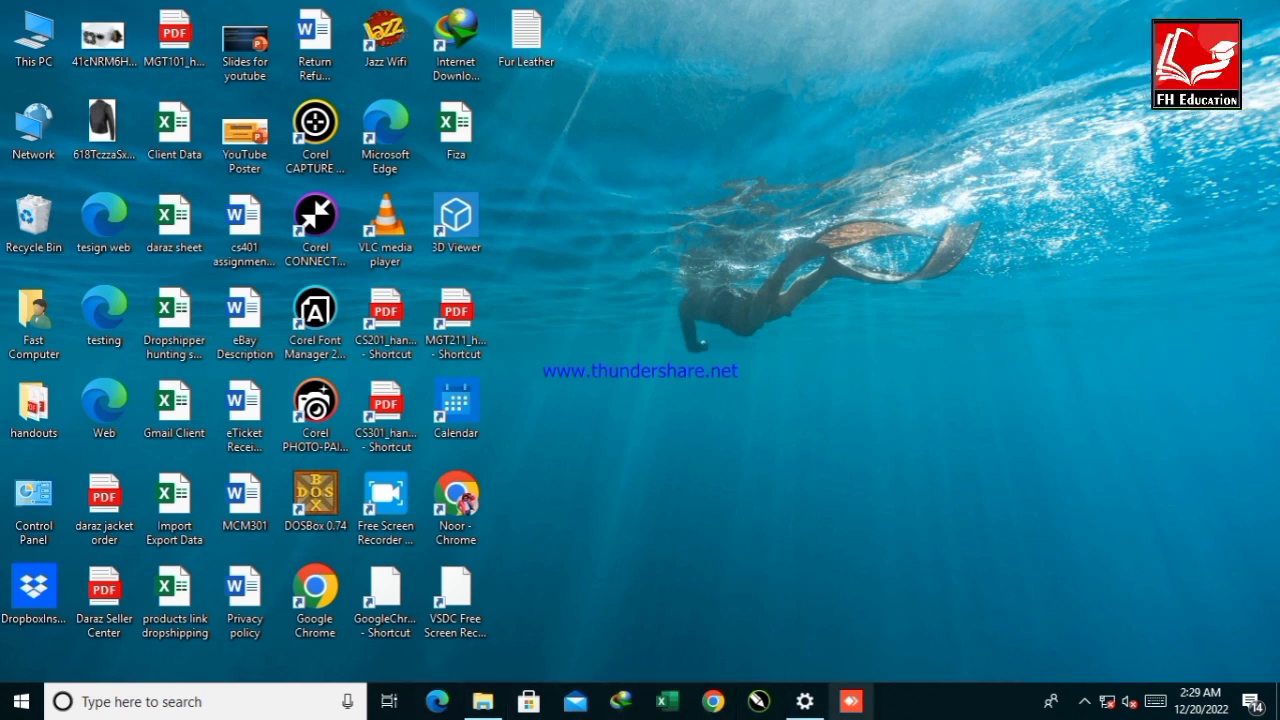
pyautogui.click(124, 698)
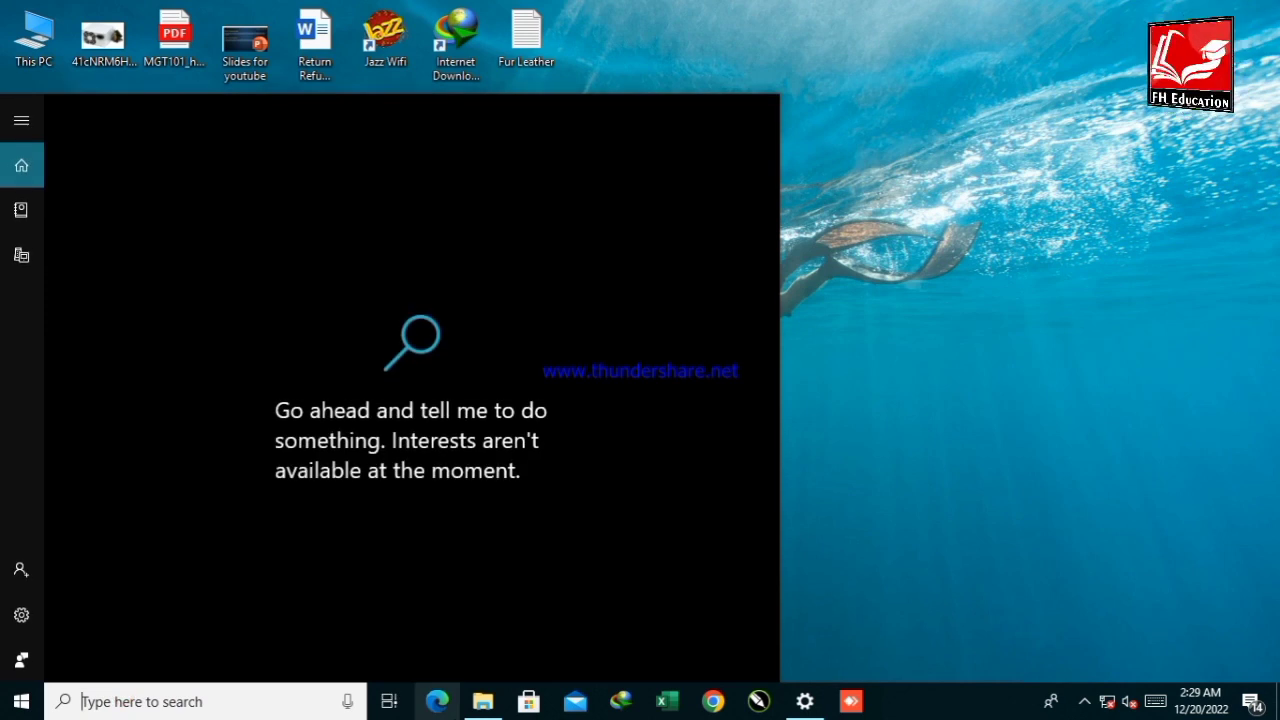
pyautogui.write('any')
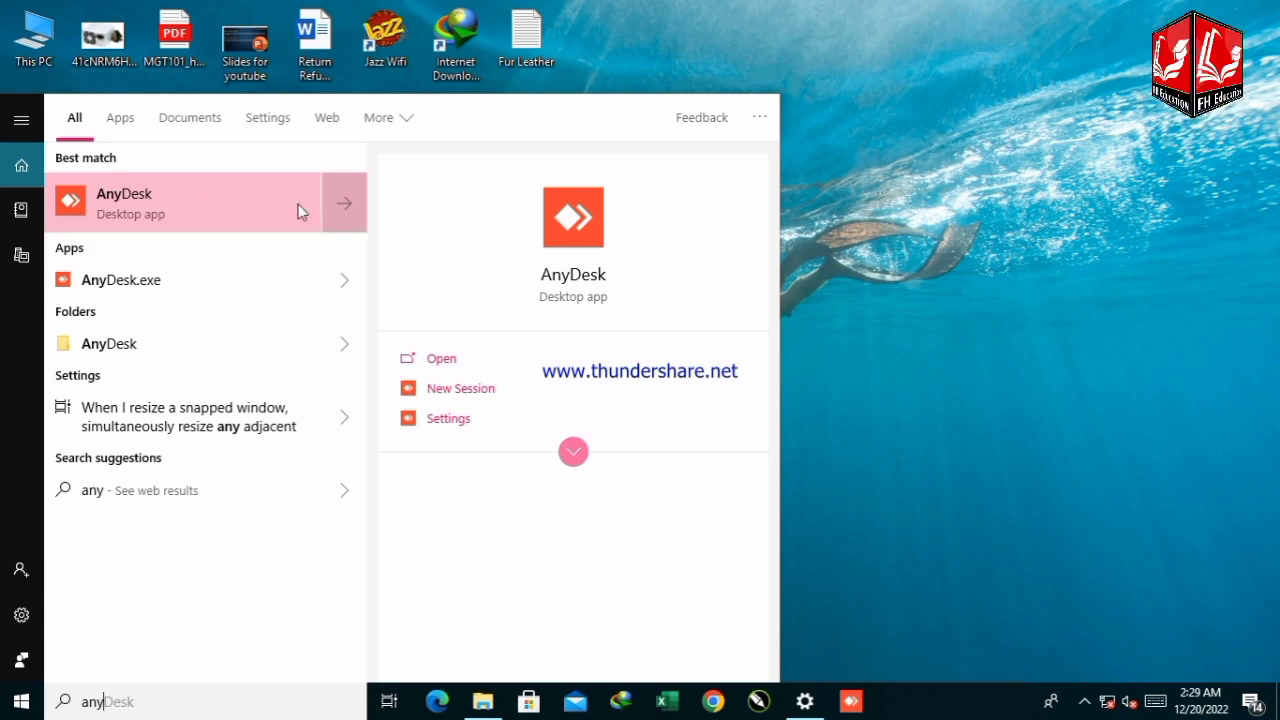
pyautogui.click(927, 285)
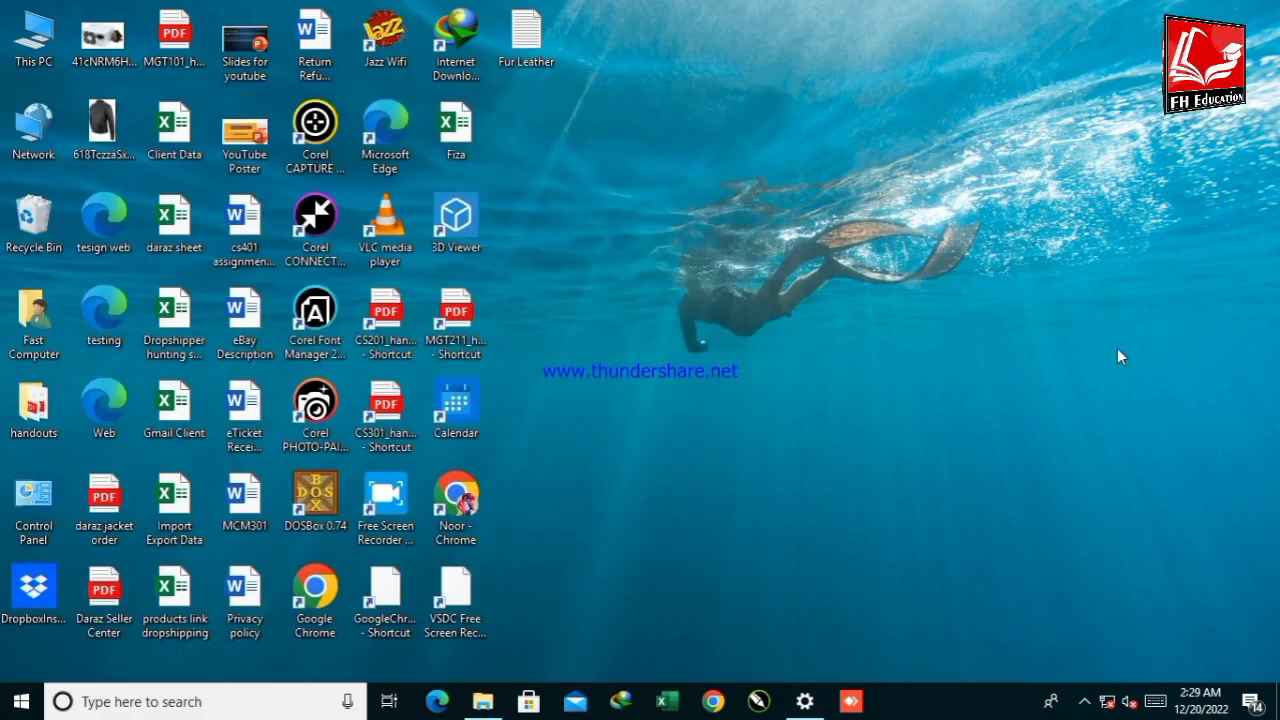
# Look through the Start menu's app list and tiles, and close the menu.
pyautogui.click(18, 702)
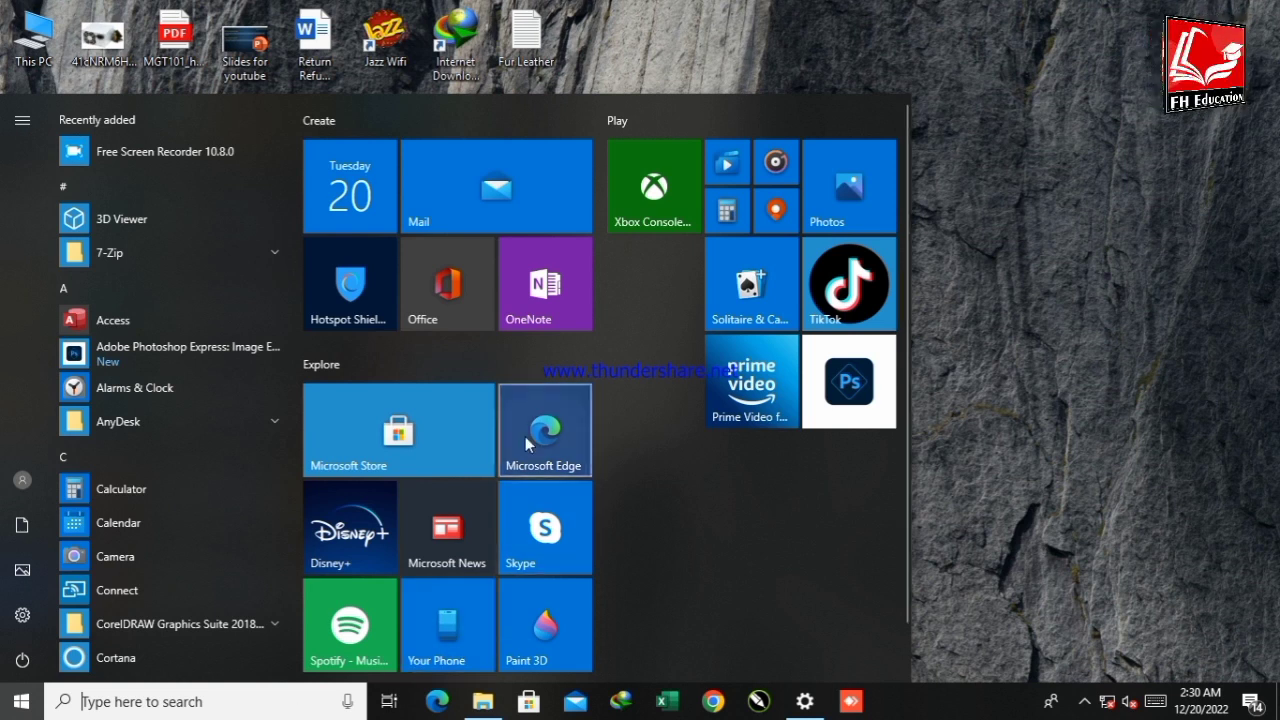
pyautogui.scroll(-1, 467, 552)
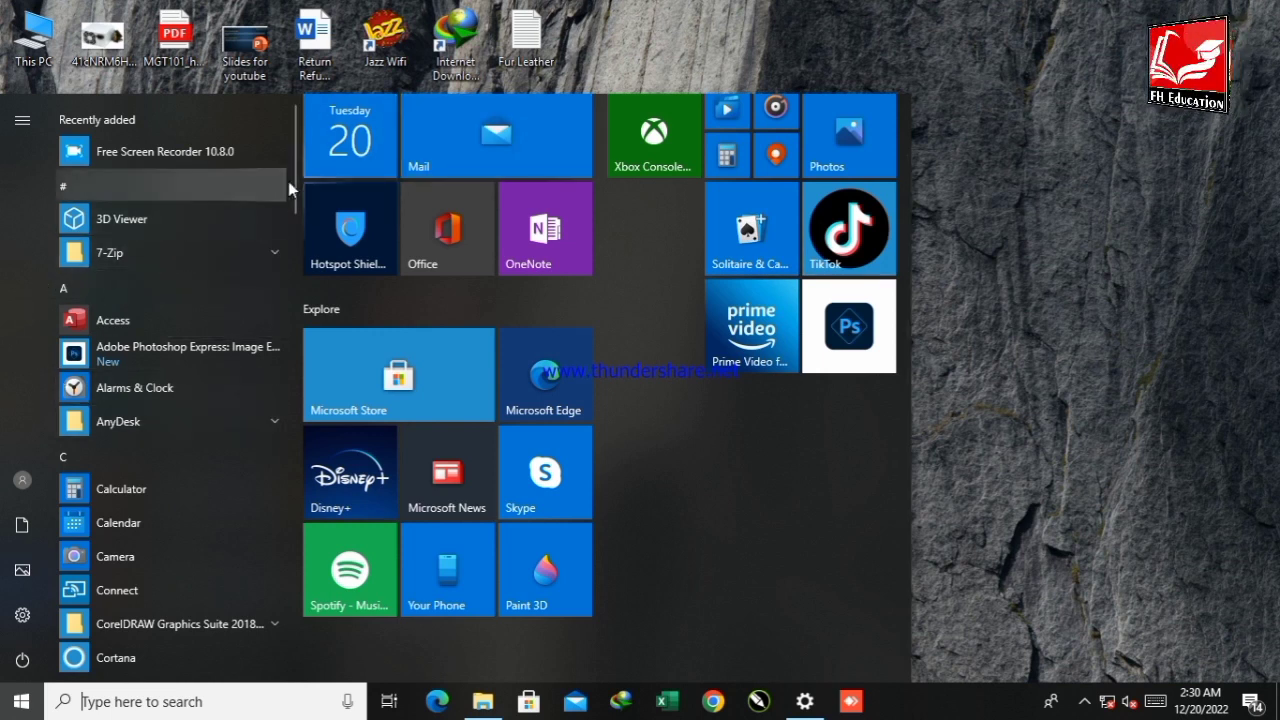
pyautogui.moveTo(296, 155); pyautogui.dragTo(332, 140)
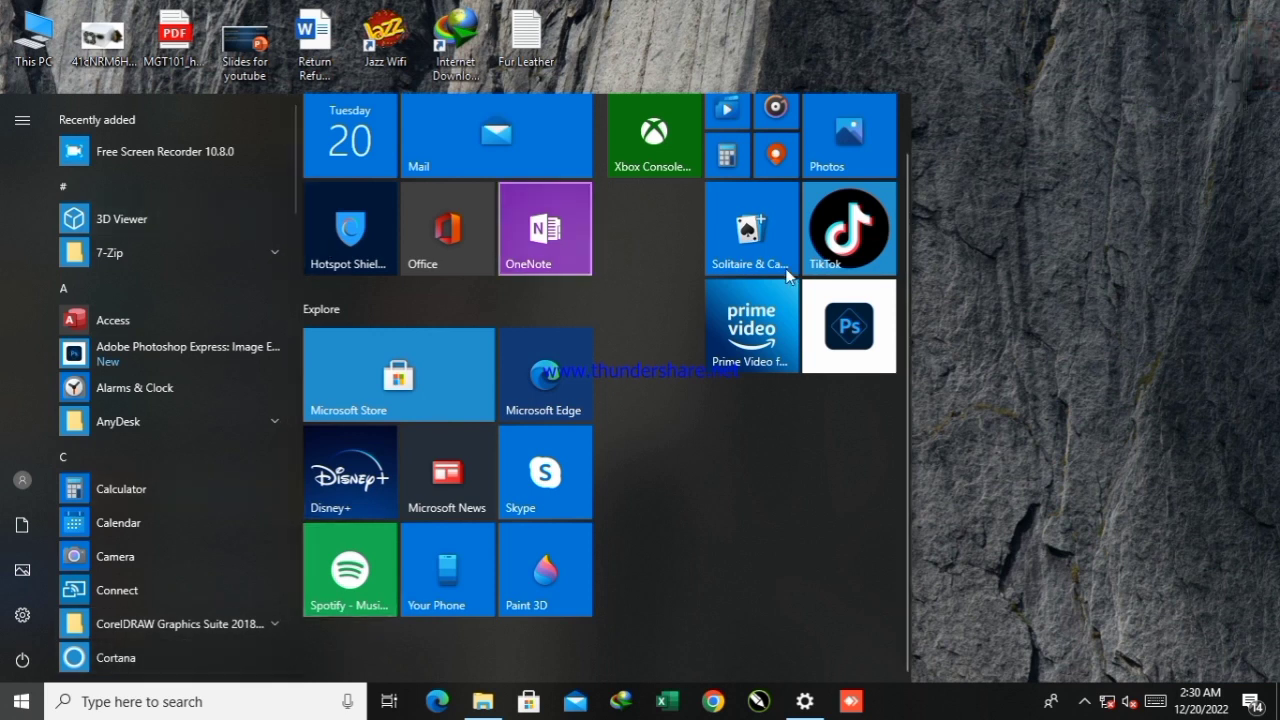
pyautogui.click(1048, 304)
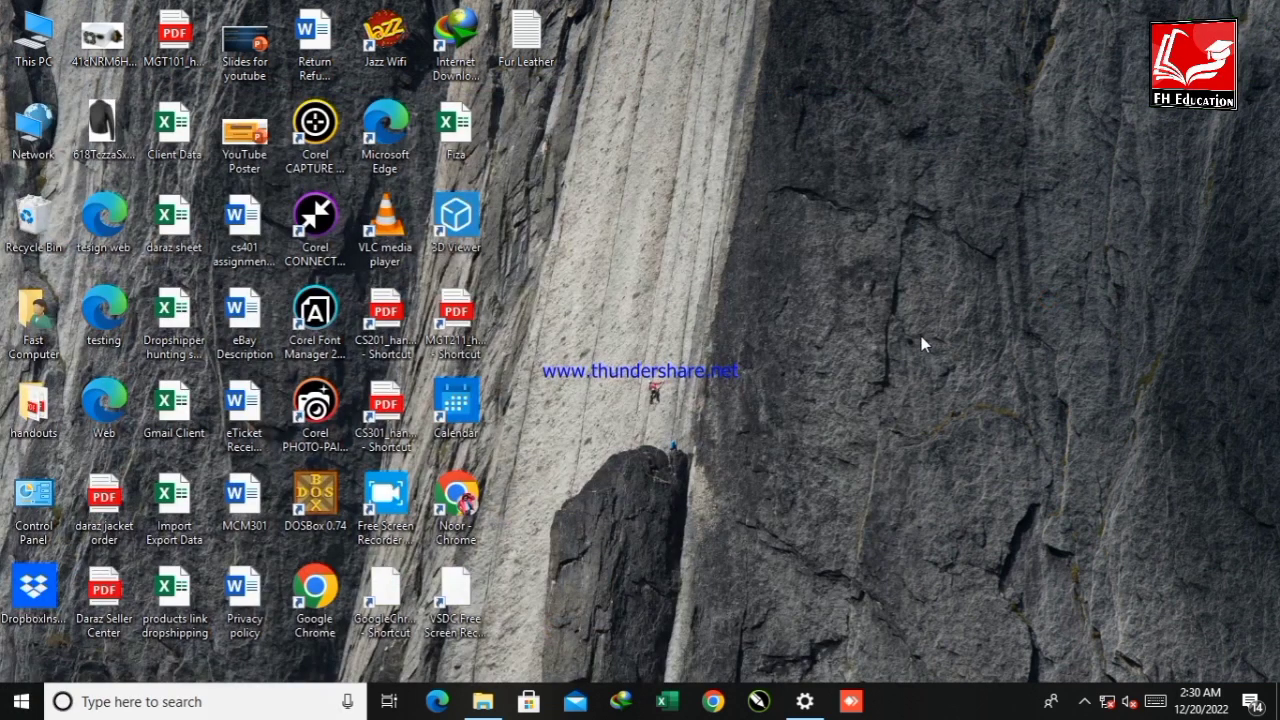
# Find Windows Settings by searching for "settings" and open it.
pyautogui.moveTo(1222, 703)
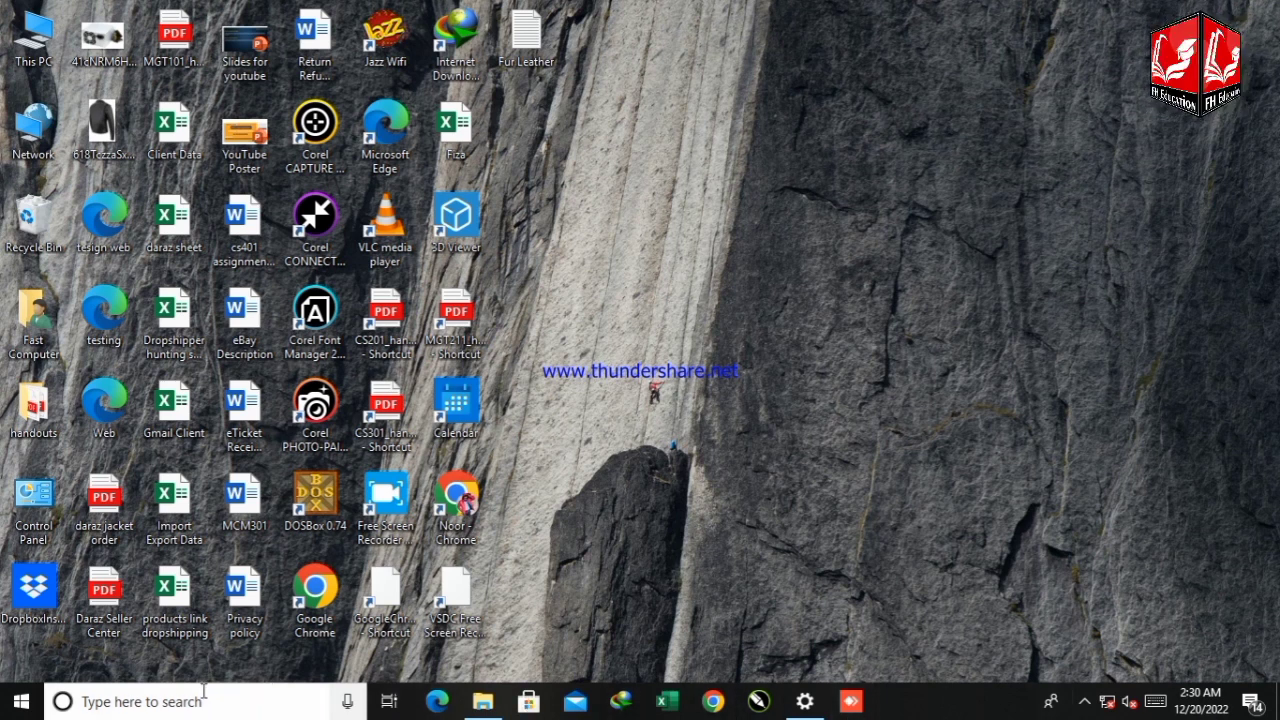
pyautogui.click(157, 699)
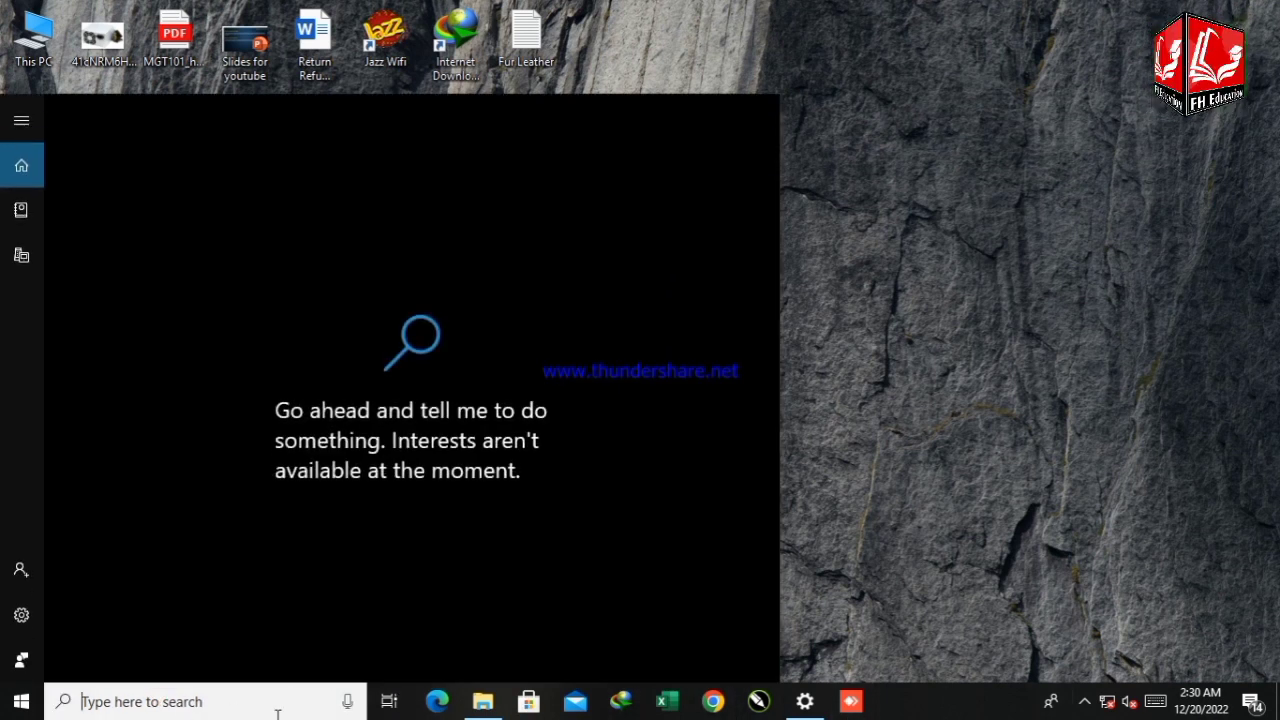
pyautogui.write('set')
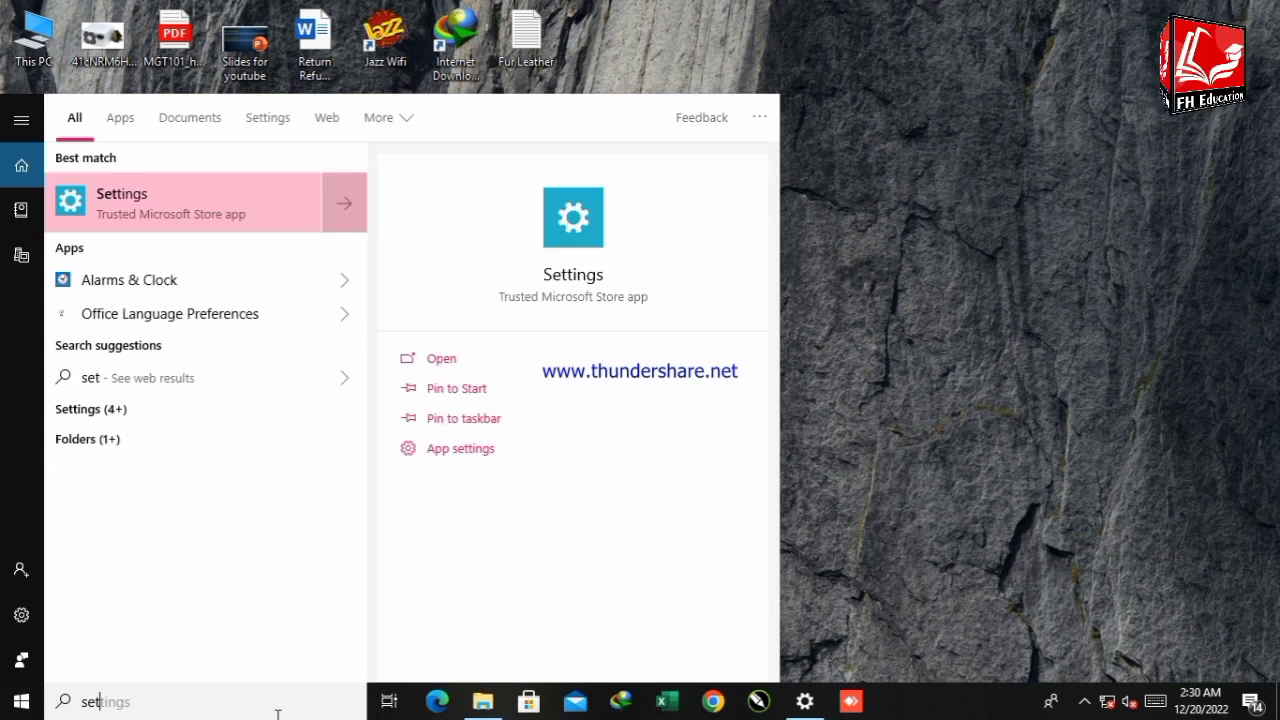
pyautogui.write('tings')
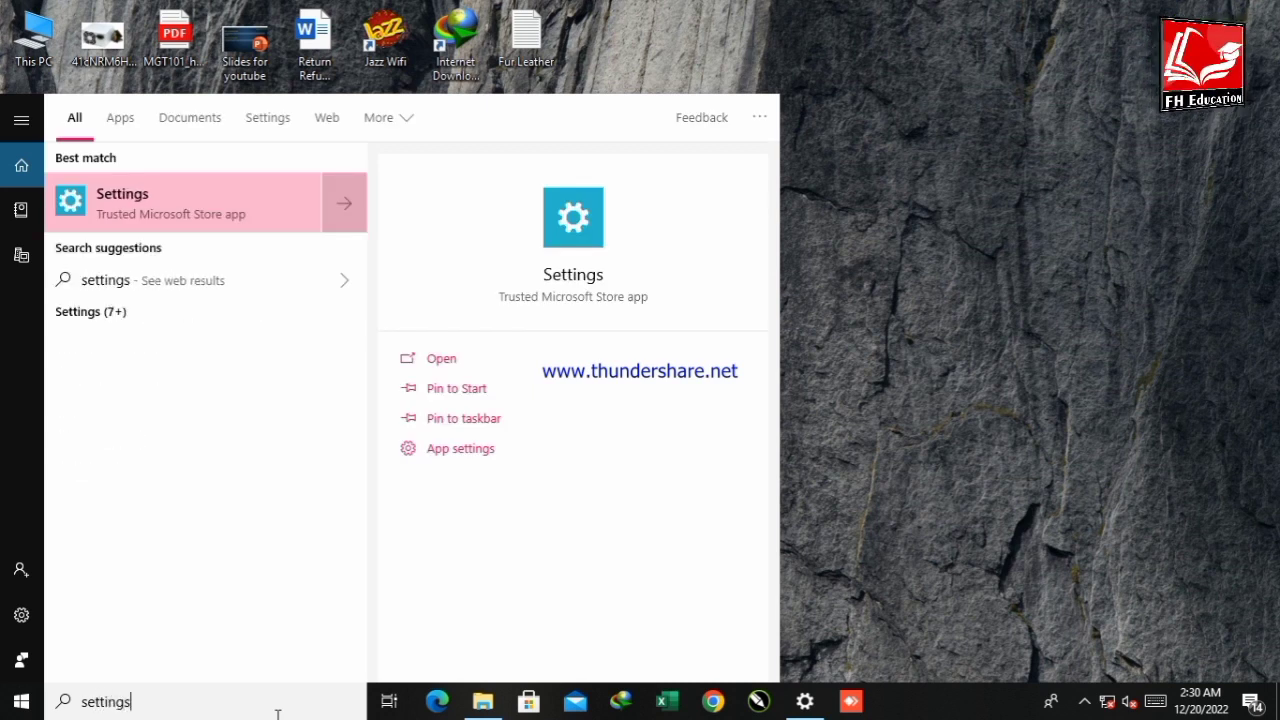
pyautogui.press('Return')
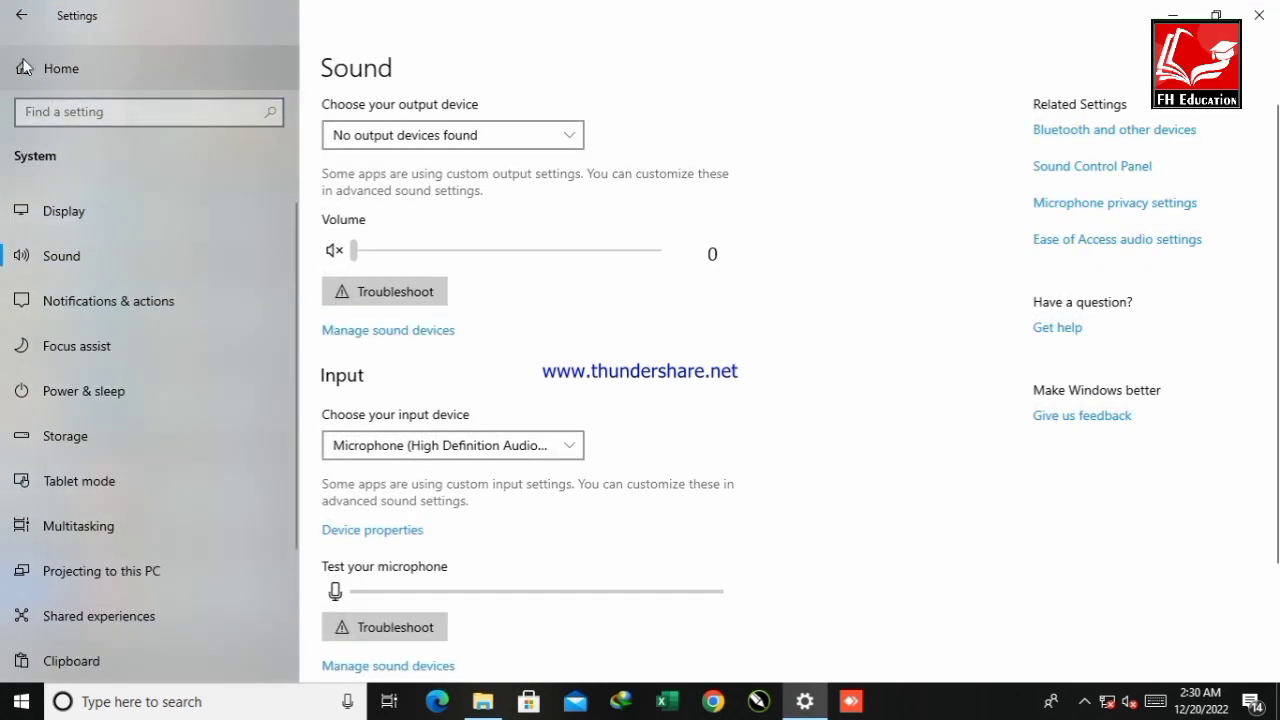
# Return to the Windows Settings overview and open the date and time page under Time & Language.
pyautogui.click(22, 16)
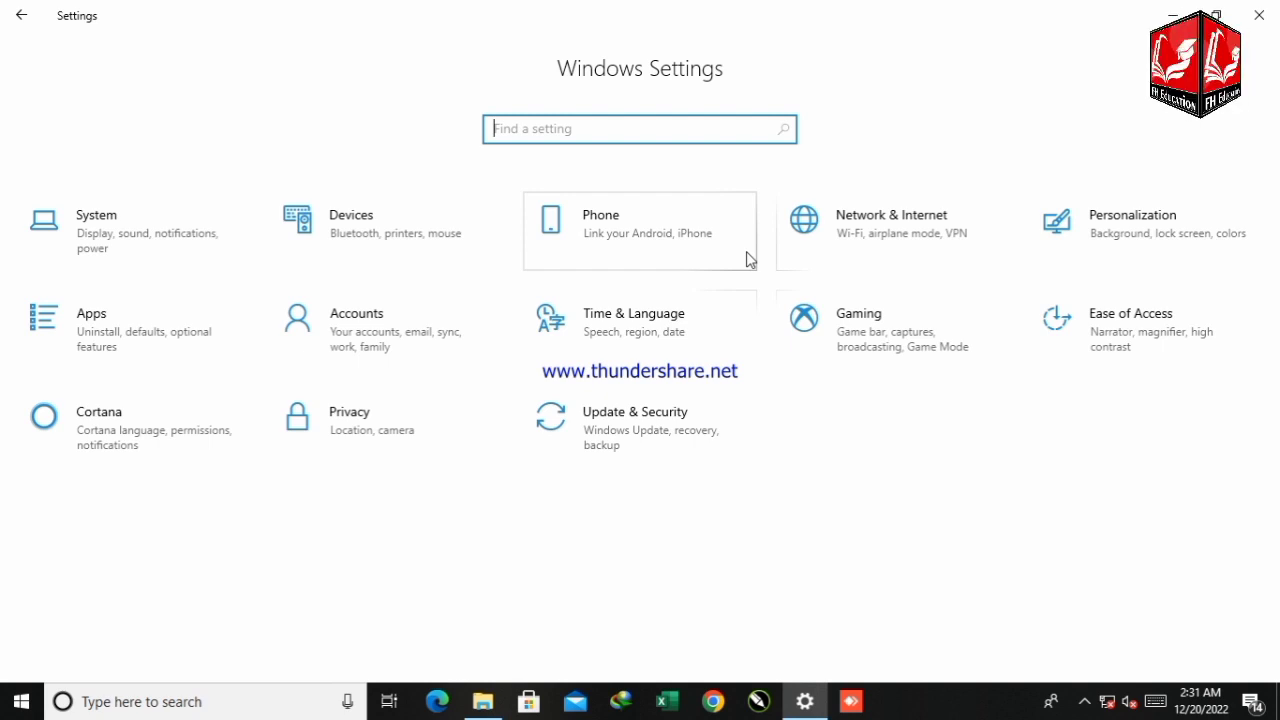
pyautogui.click(651, 334)
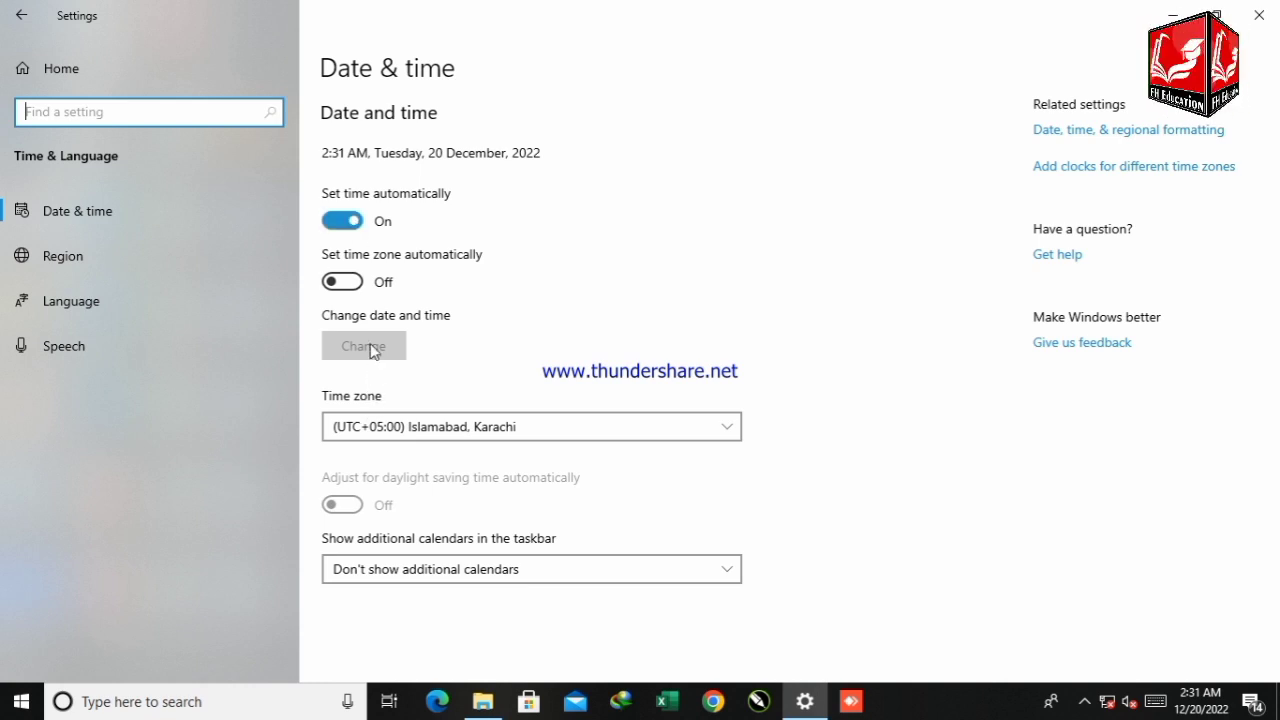
pyautogui.click(308, 326)
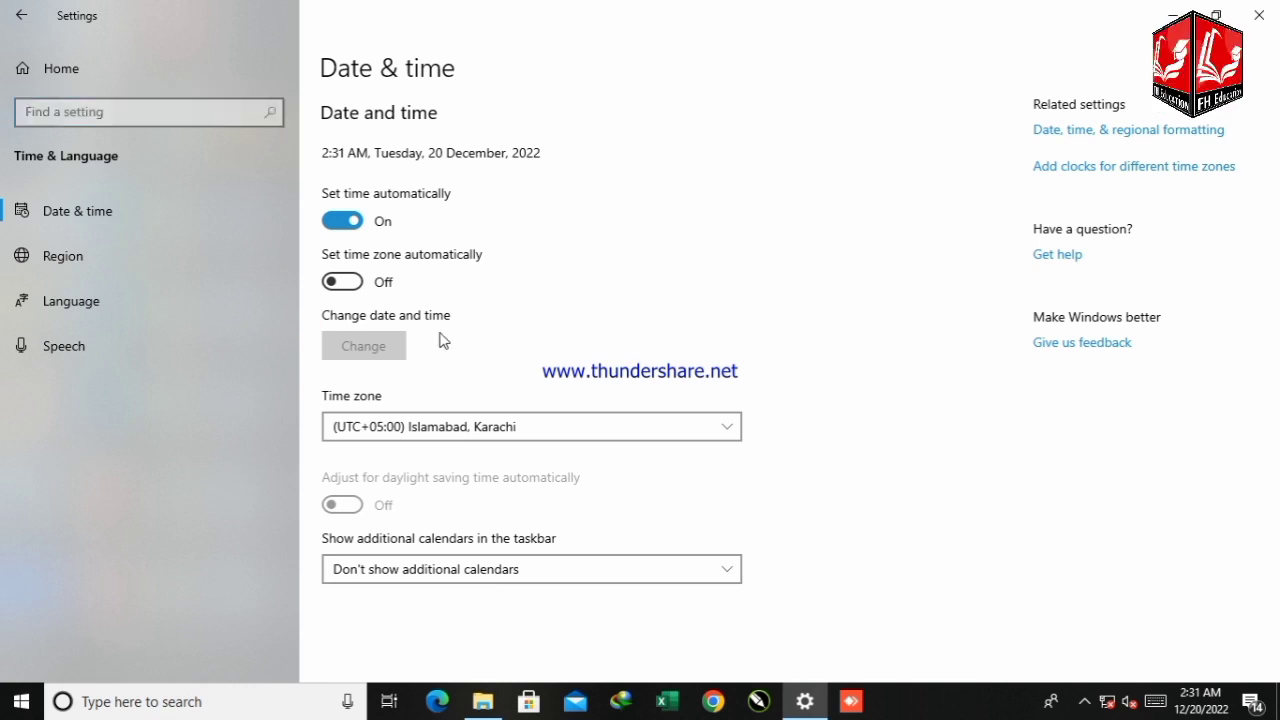
# Switch off automatic time setting, confirm the manual date and time, and switch automatic time setting back on.
pyautogui.click(343, 222)
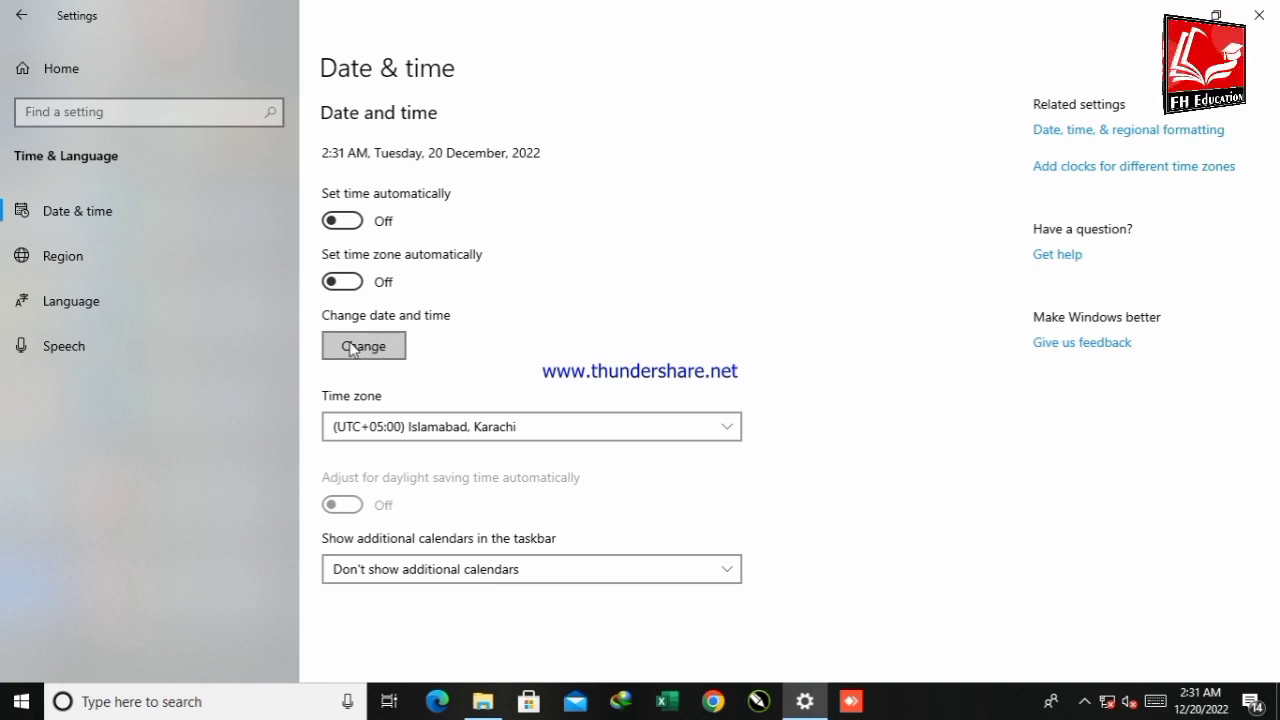
pyautogui.click(352, 347)
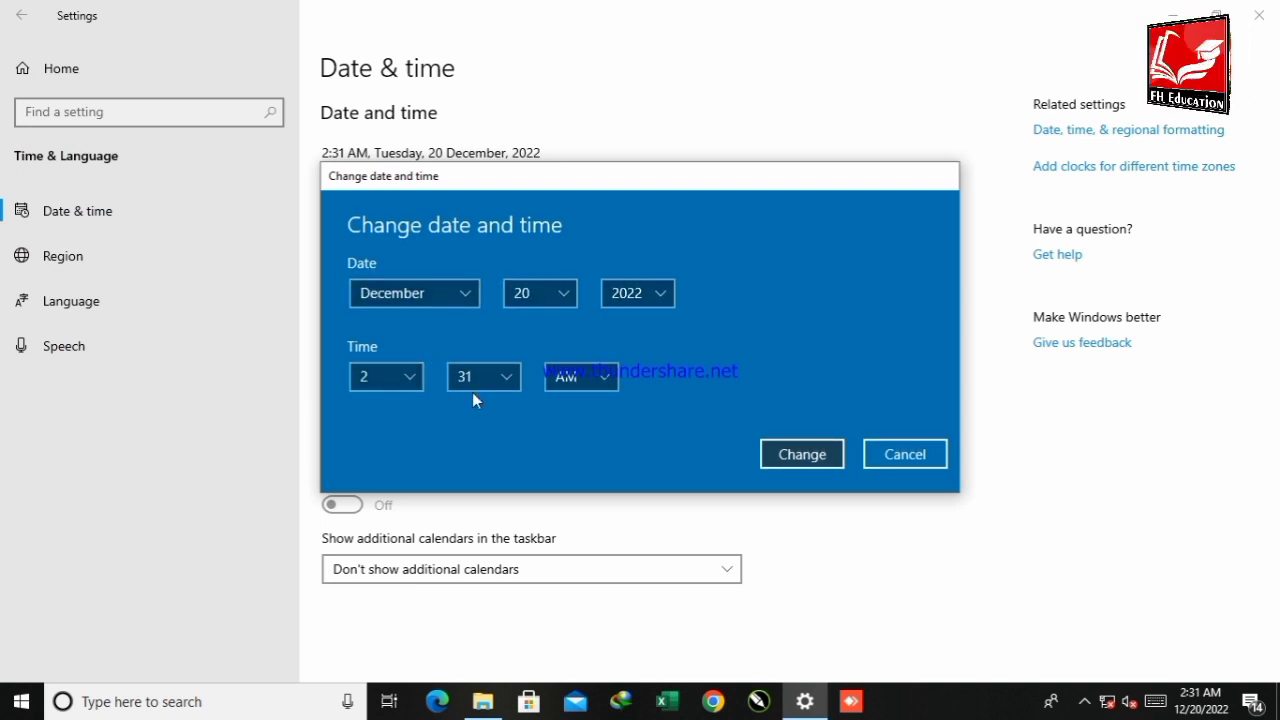
pyautogui.click(833, 466)
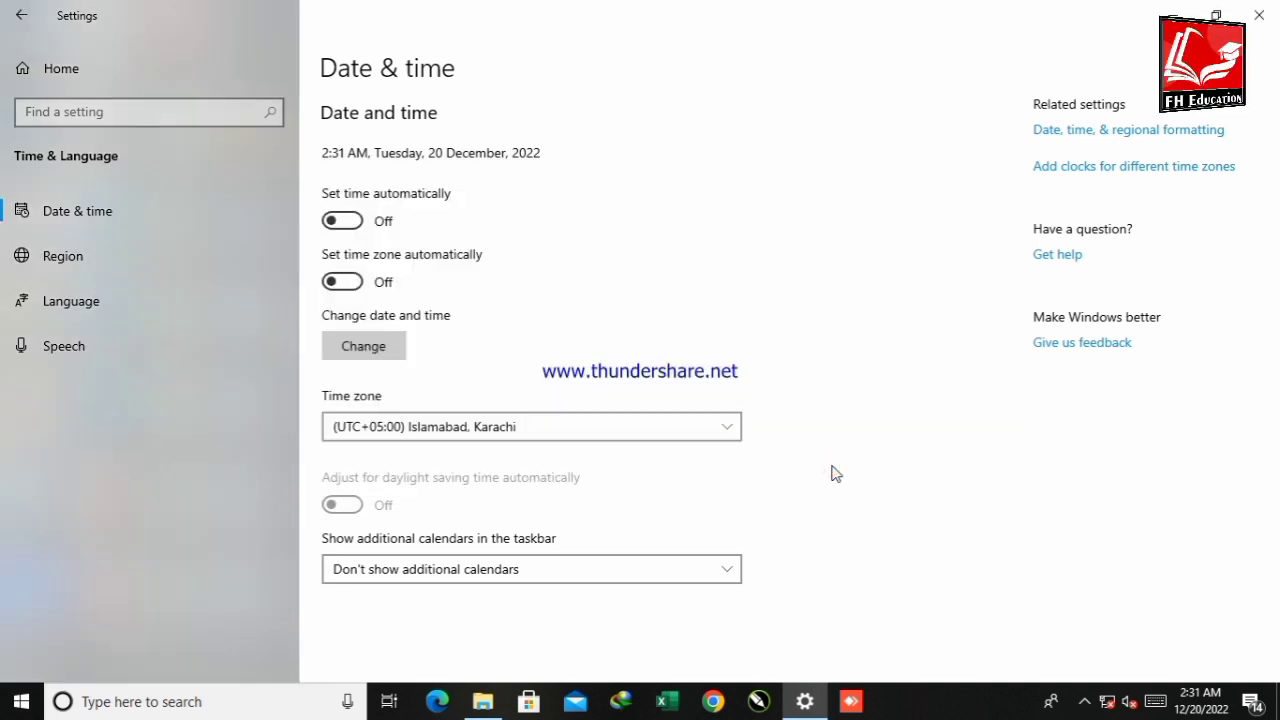
pyautogui.click(348, 227)
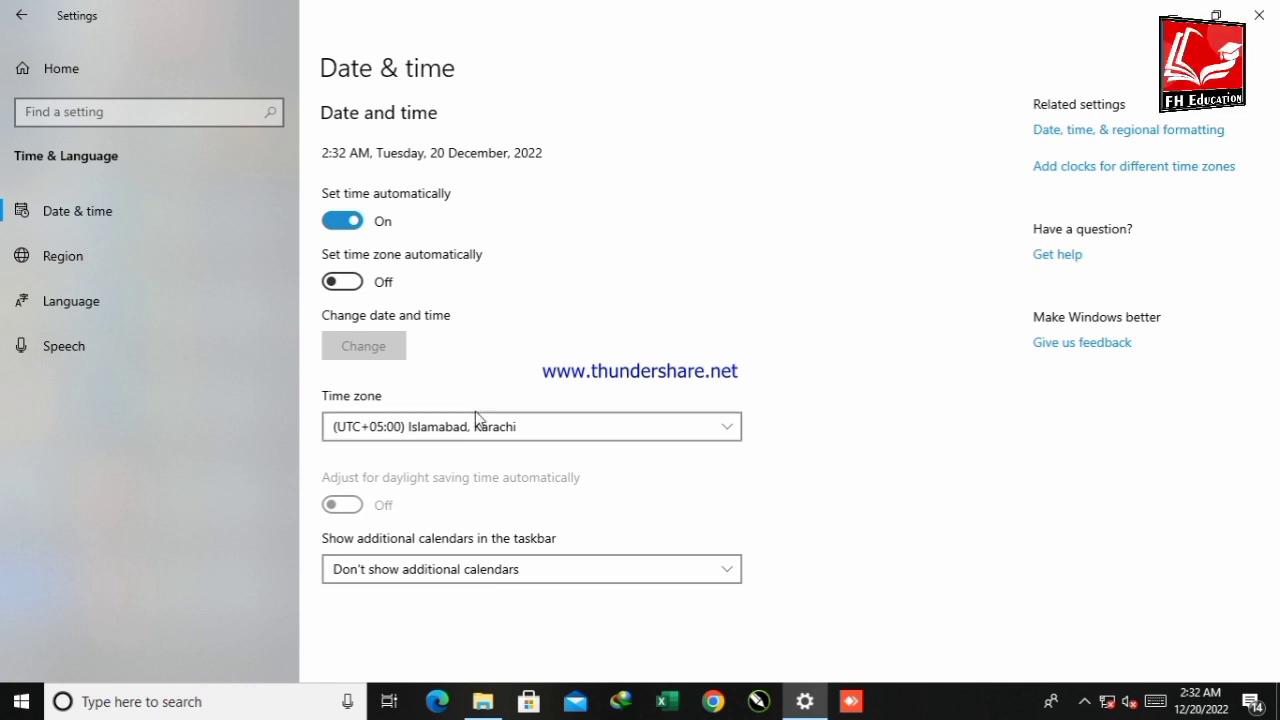
# Switch the time zone to (UTC+04:30) Kabul, to (UTC+05:30) Chennai, Kolkata, Mumbai, New Delhi, and back to (UTC+05:00) Islamabad, Karachi.
pyautogui.click(497, 433)
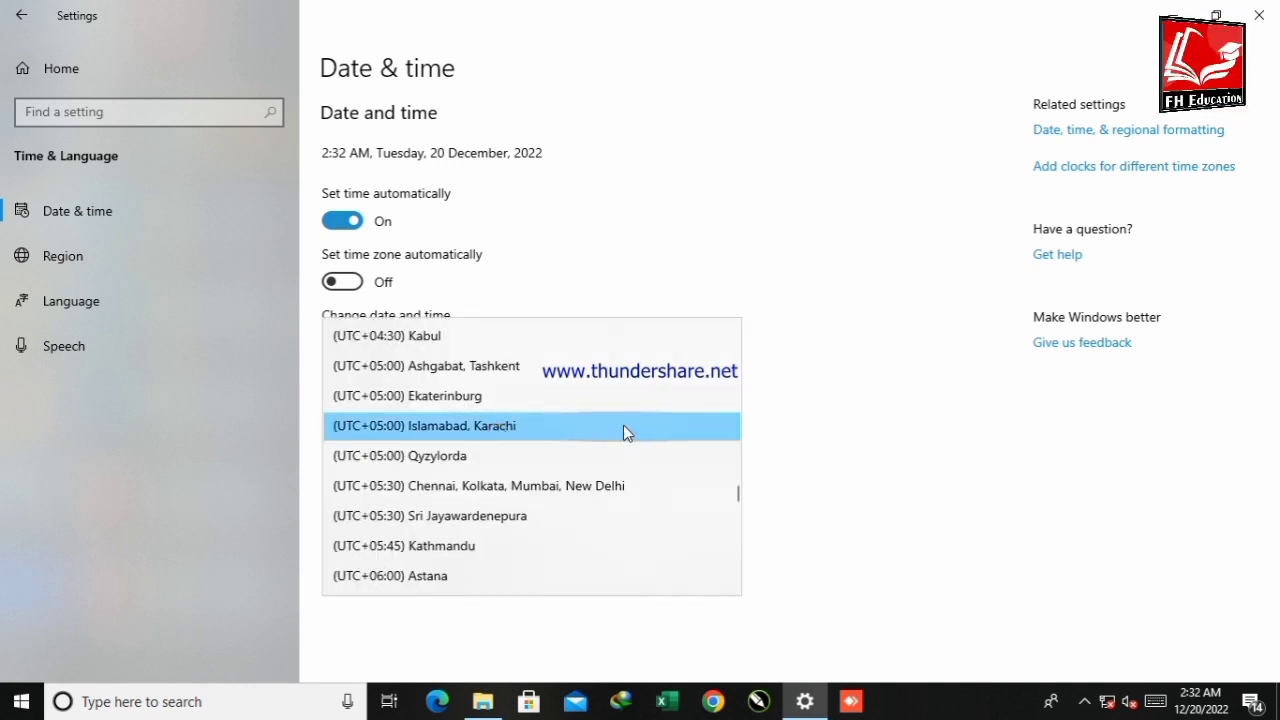
pyautogui.click(471, 340)
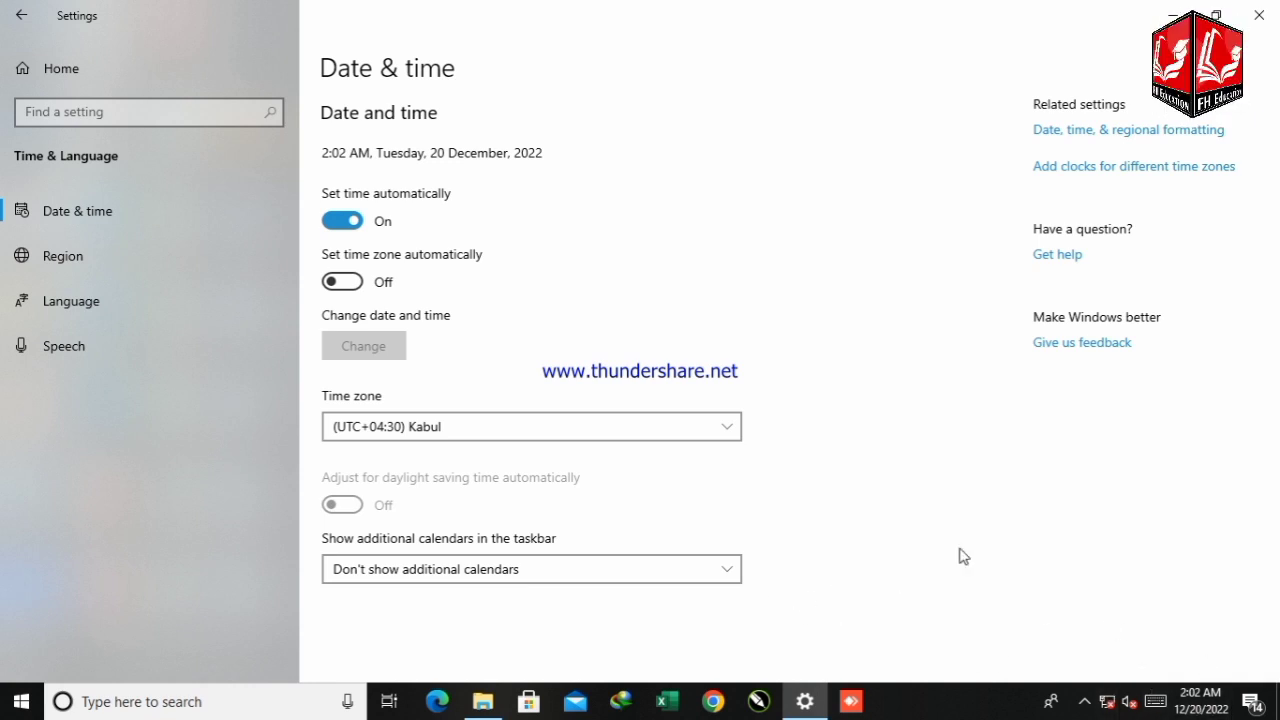
pyautogui.click(603, 432)
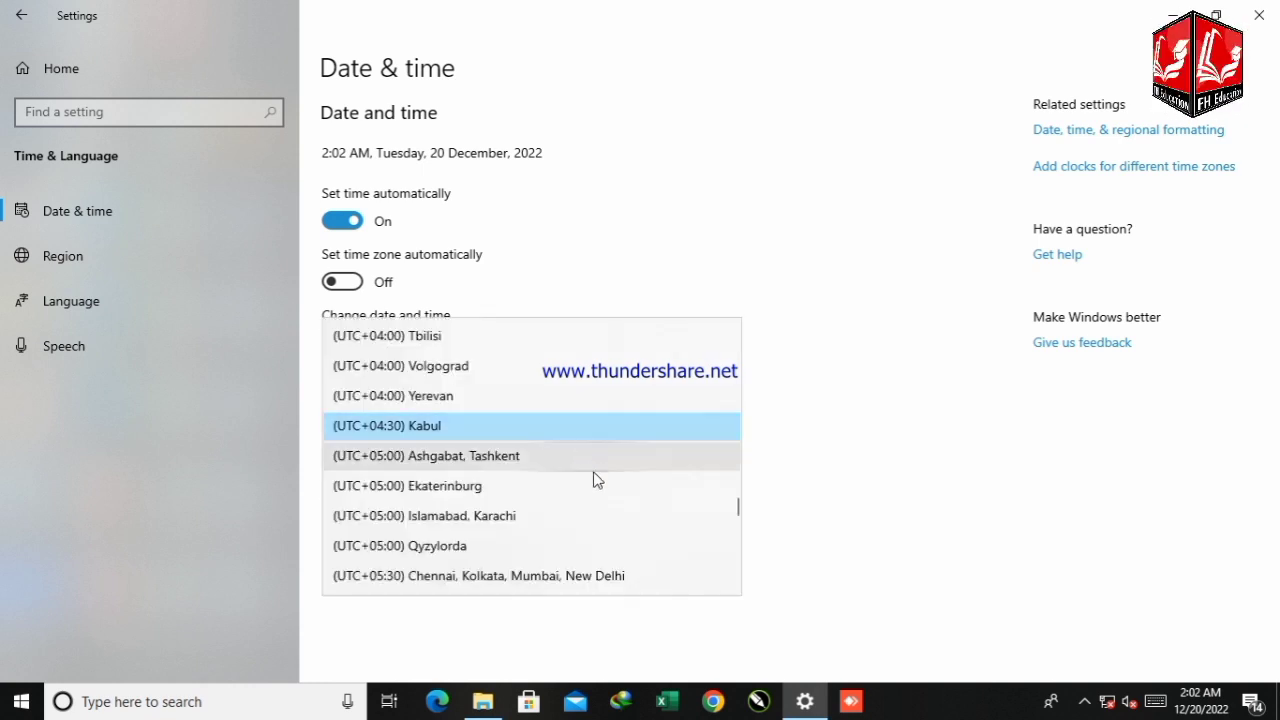
pyautogui.click(620, 578)
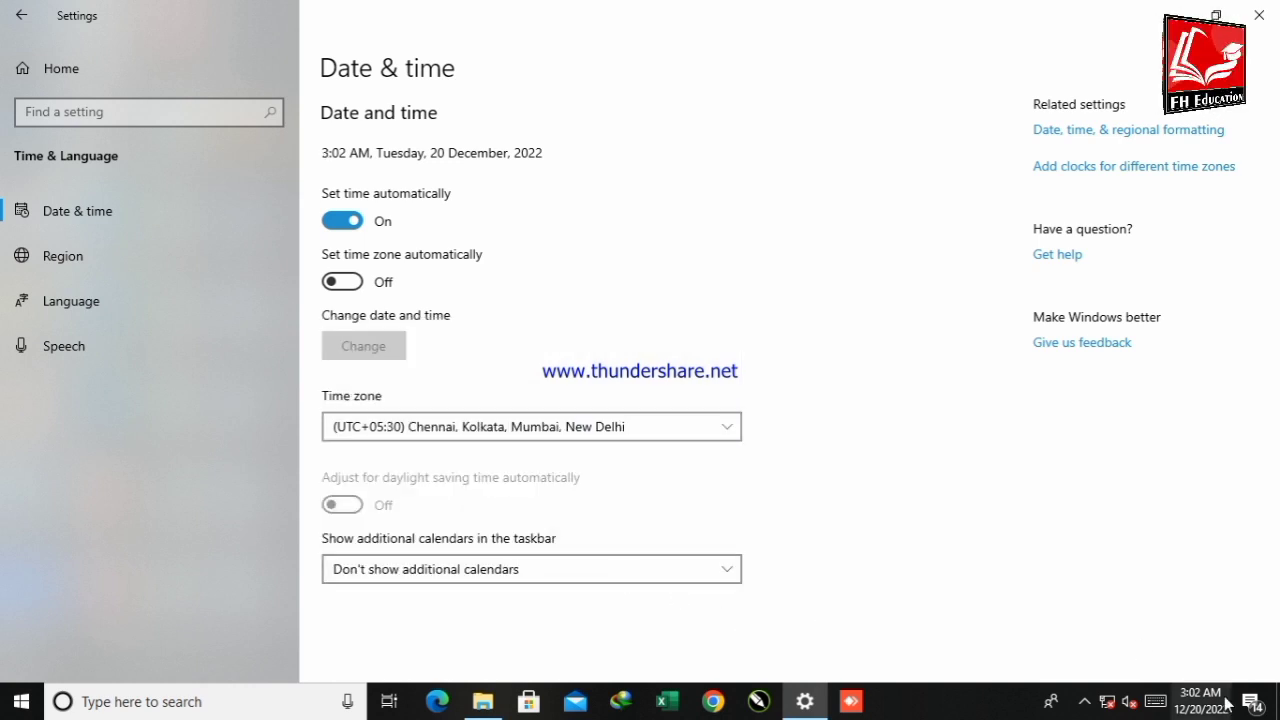
pyautogui.click(484, 440)
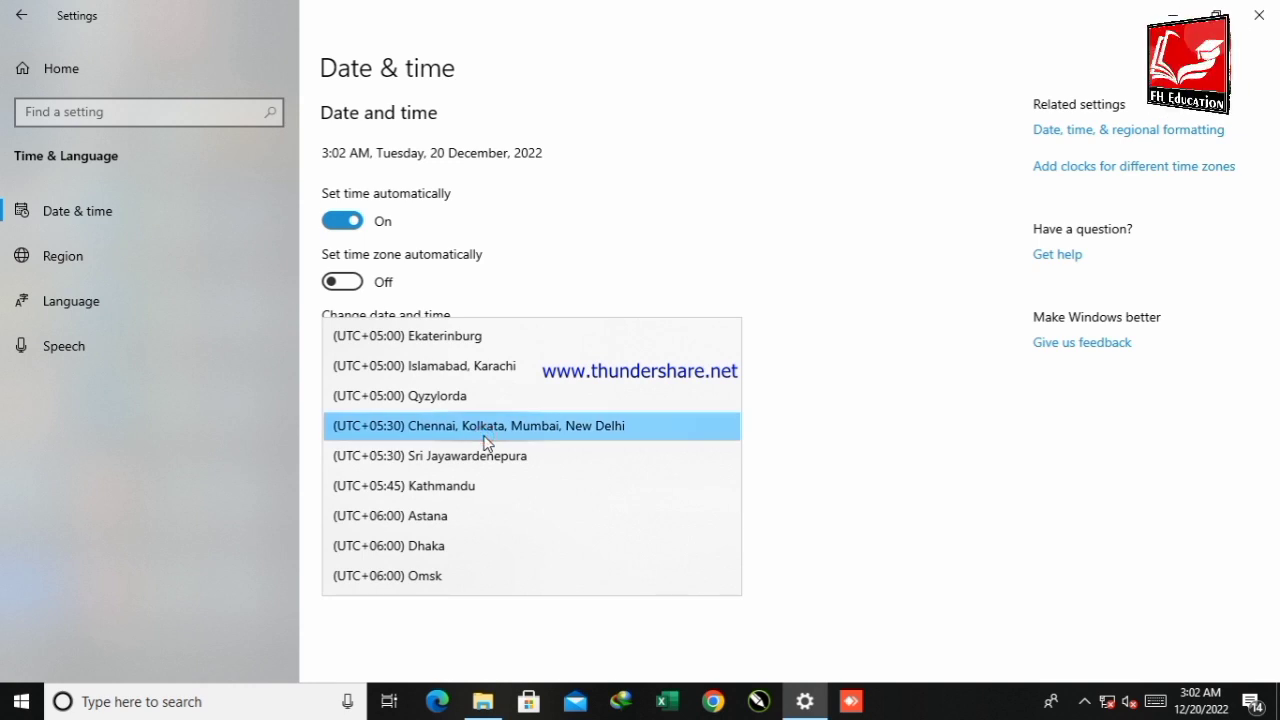
pyautogui.click(517, 367)
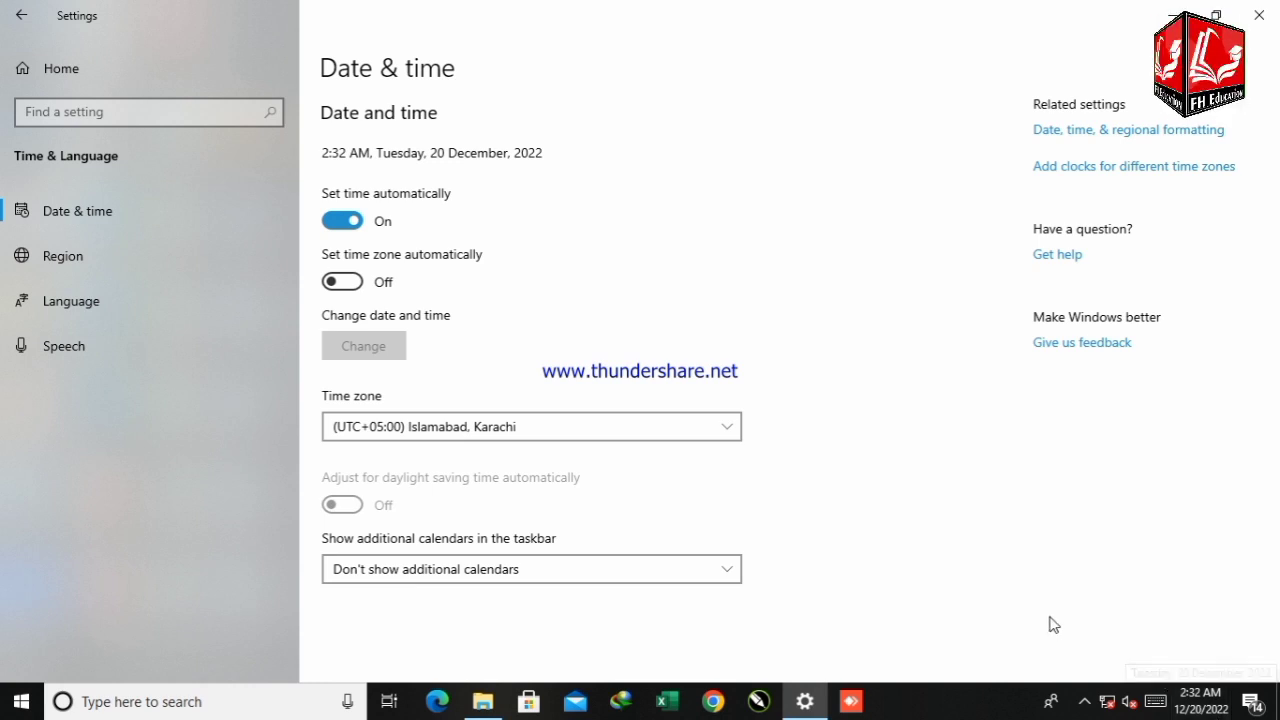
# View the Region settings, and in the Language settings choose Arabic (Bahrain) for installation and cancel before installing it.
pyautogui.click(191, 255)
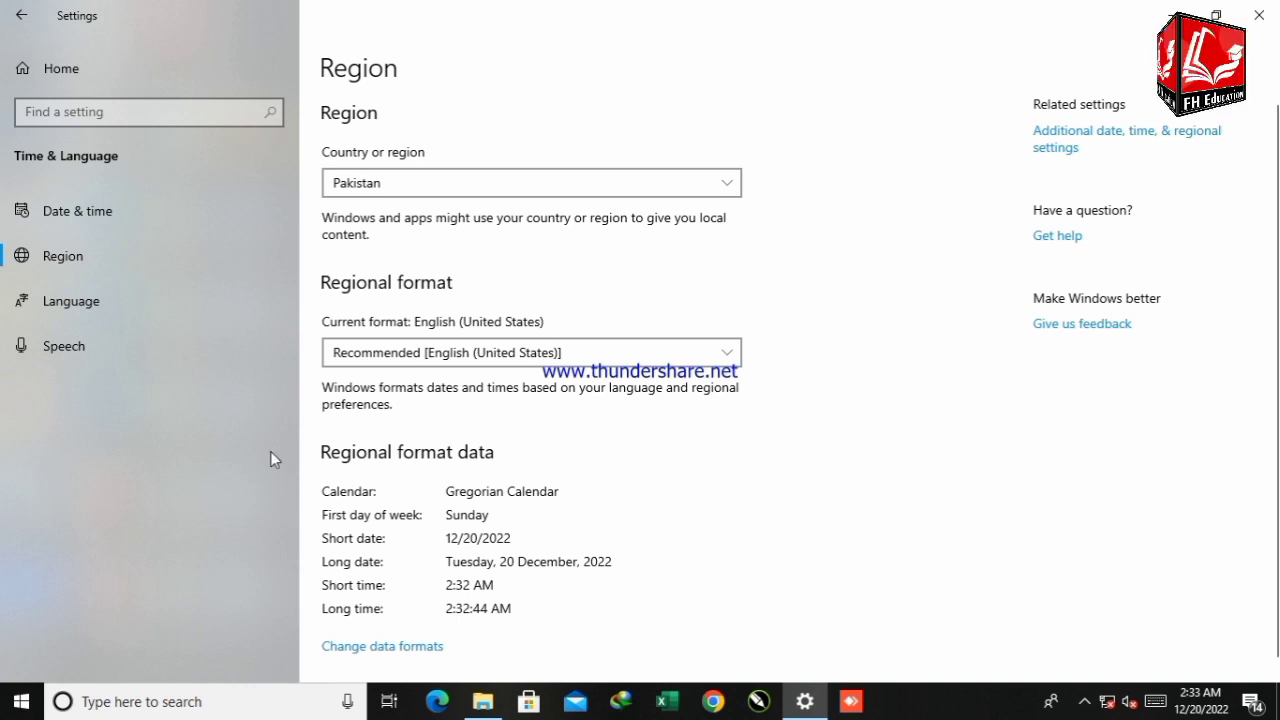
pyautogui.click(72, 299)
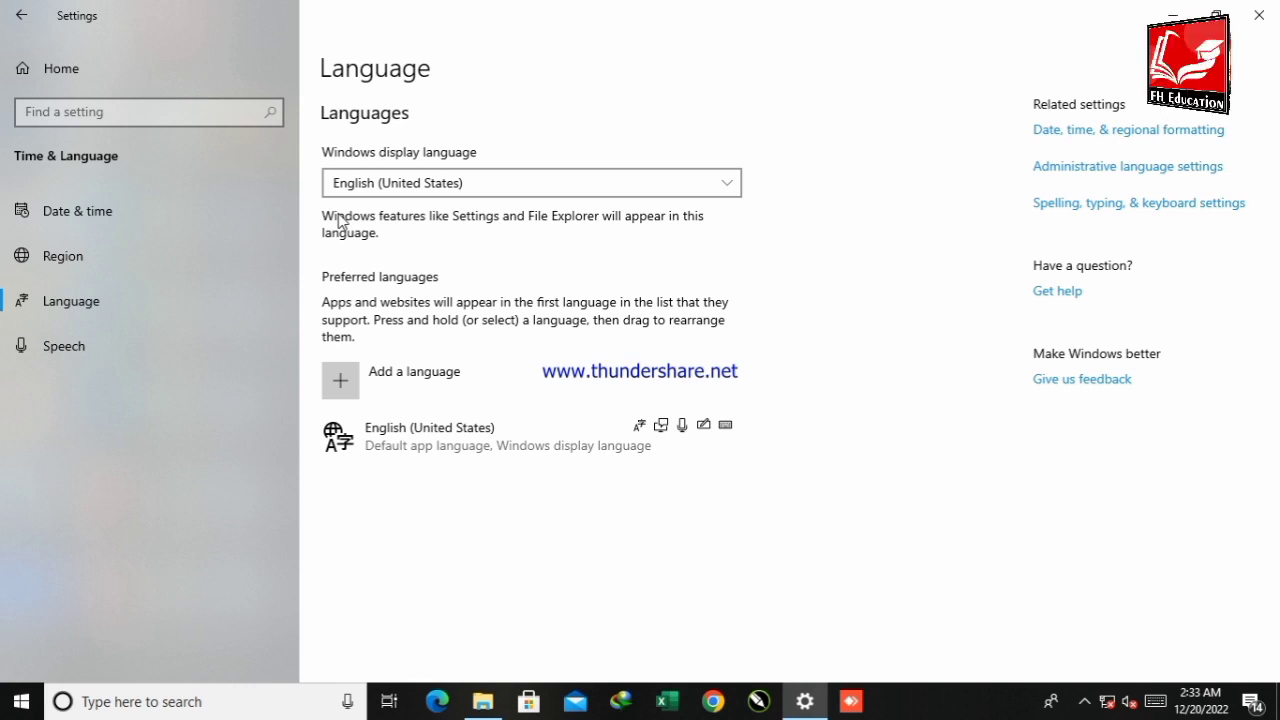
pyautogui.click(341, 391)
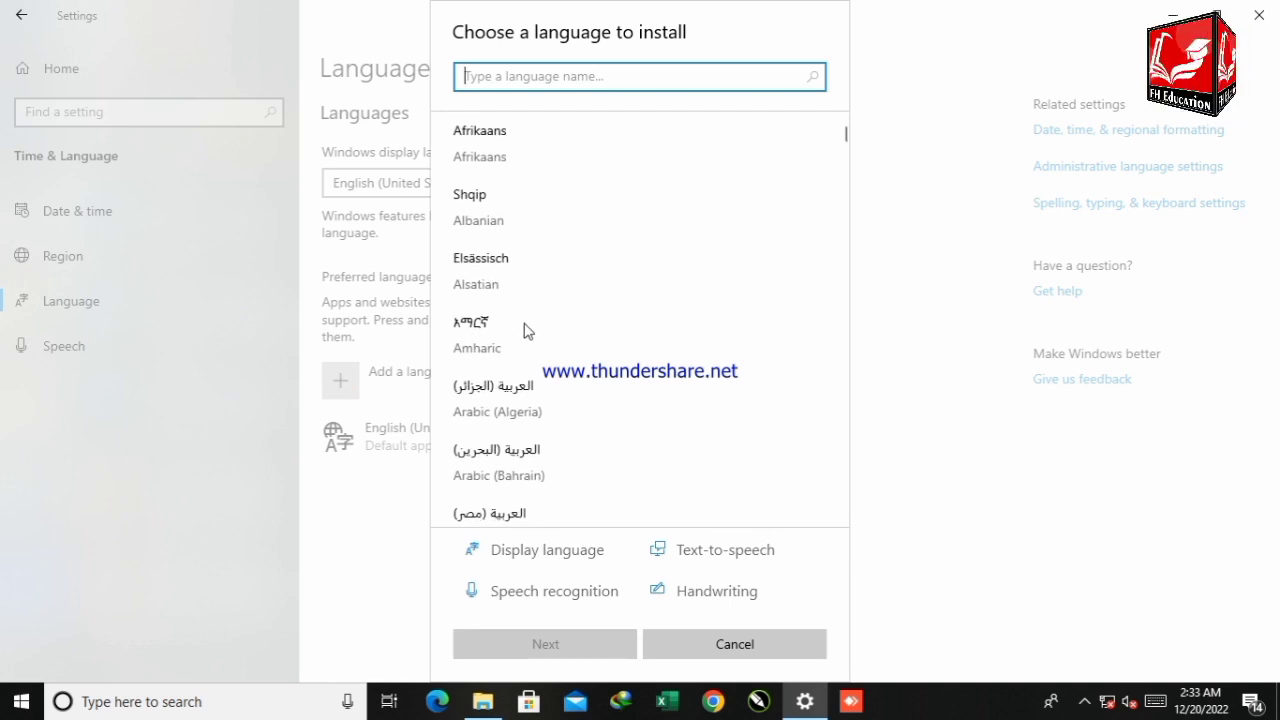
pyautogui.click(575, 461)
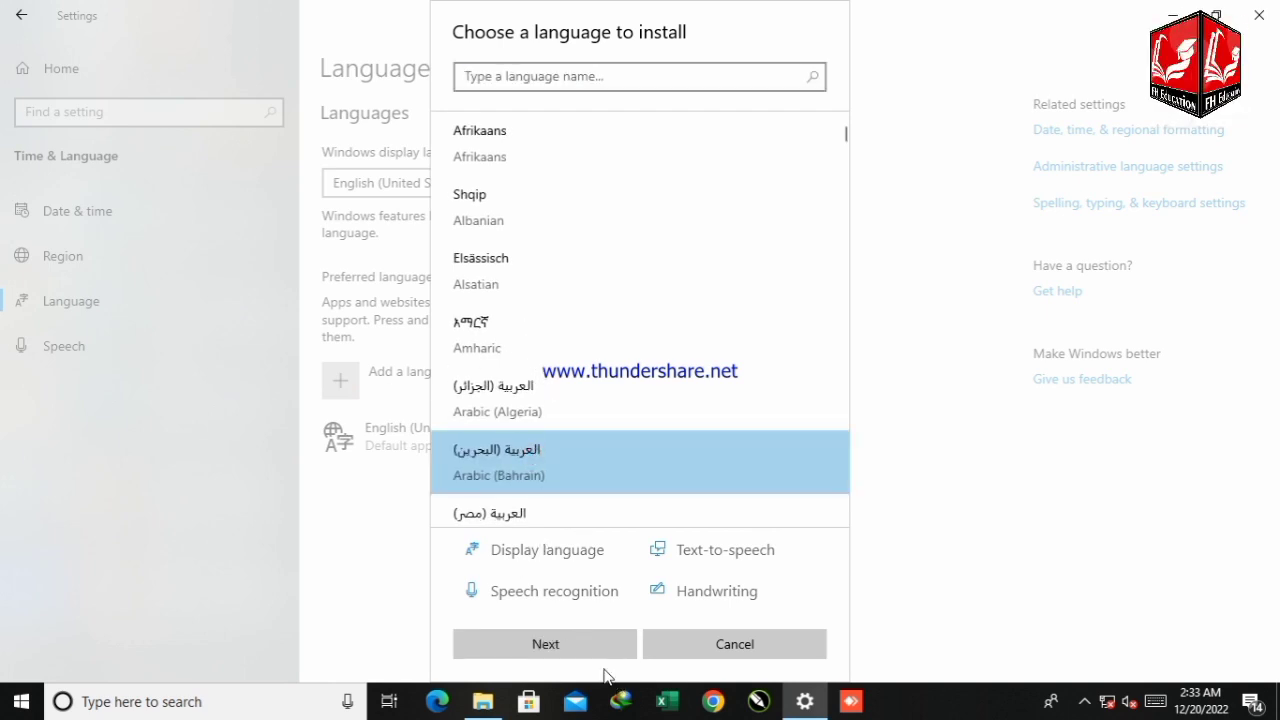
pyautogui.click(566, 652)
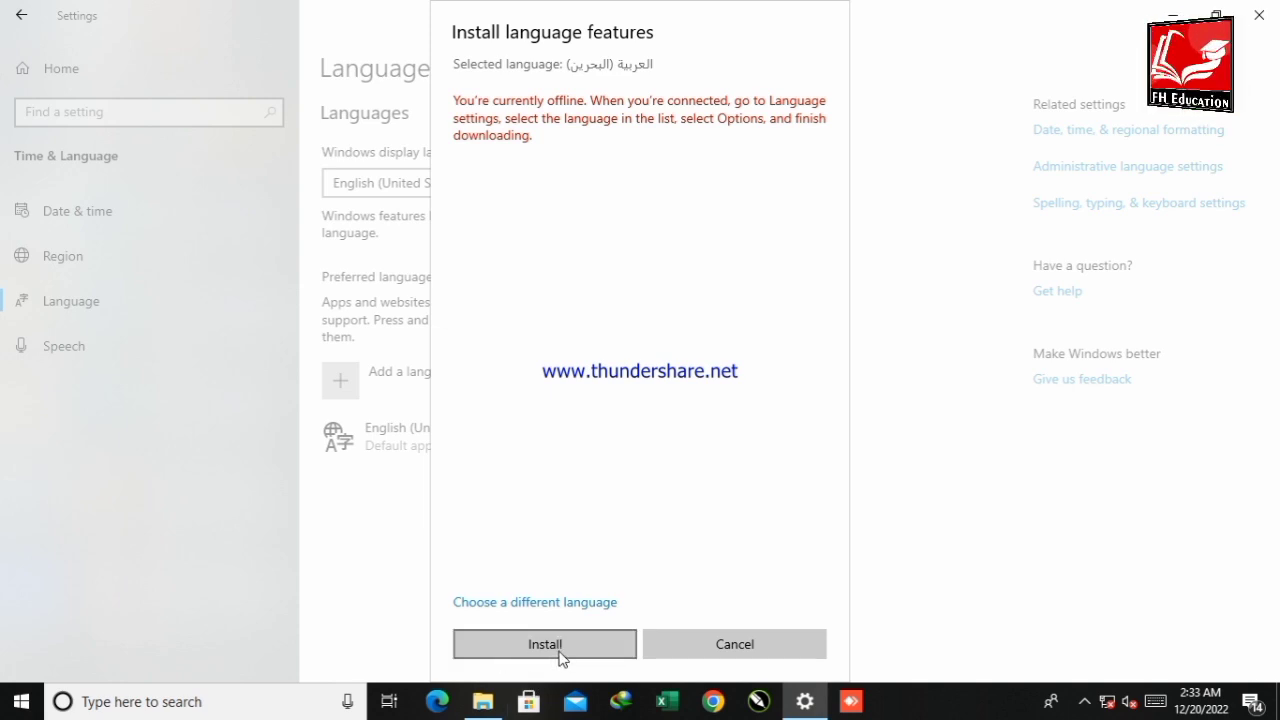
pyautogui.click(728, 648)
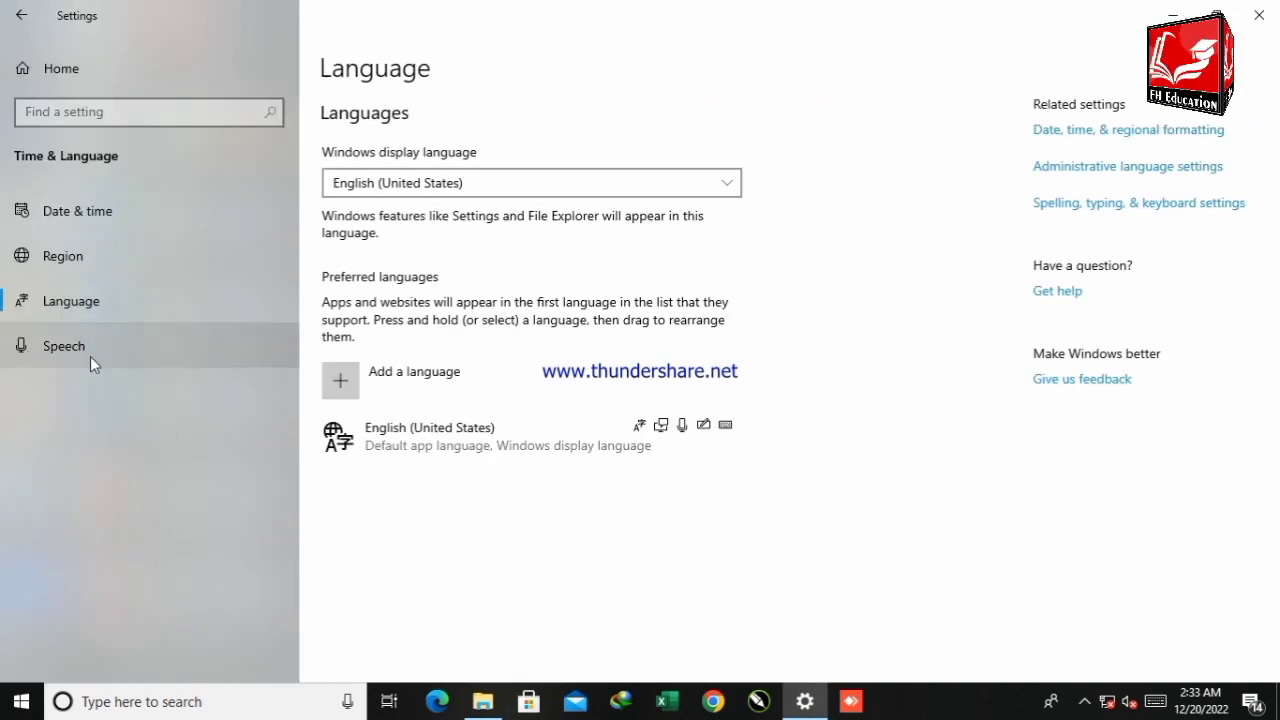
# Return to the Settings overview and close it, and open the personalization settings from the desktop and close them again.
pyautogui.click(24, 17)
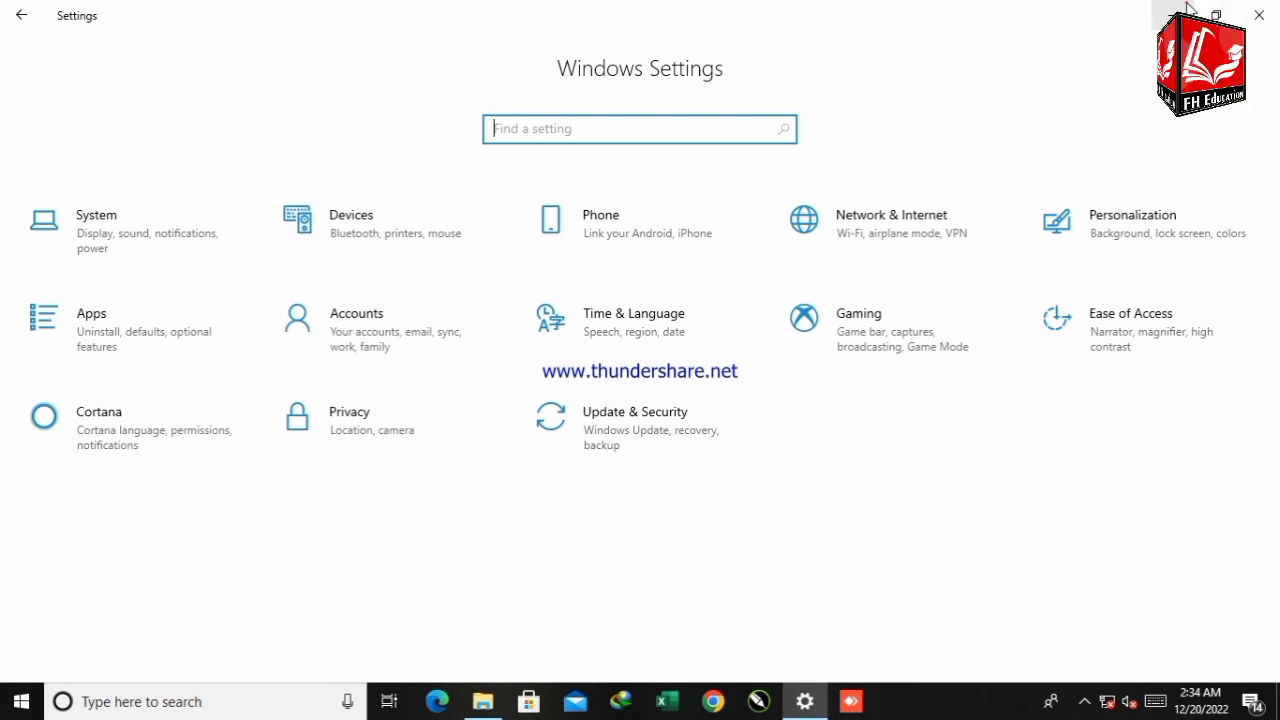
pyautogui.click(1258, 15)
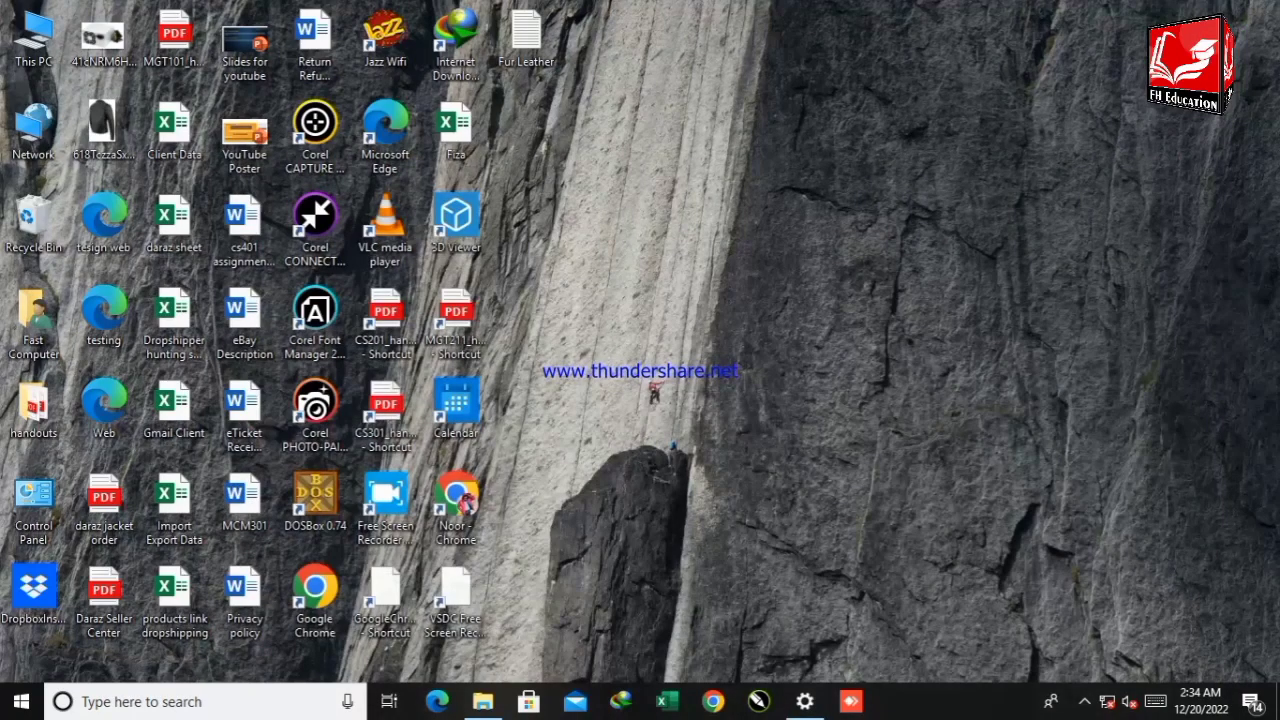
pyautogui.rightClick(926, 152)
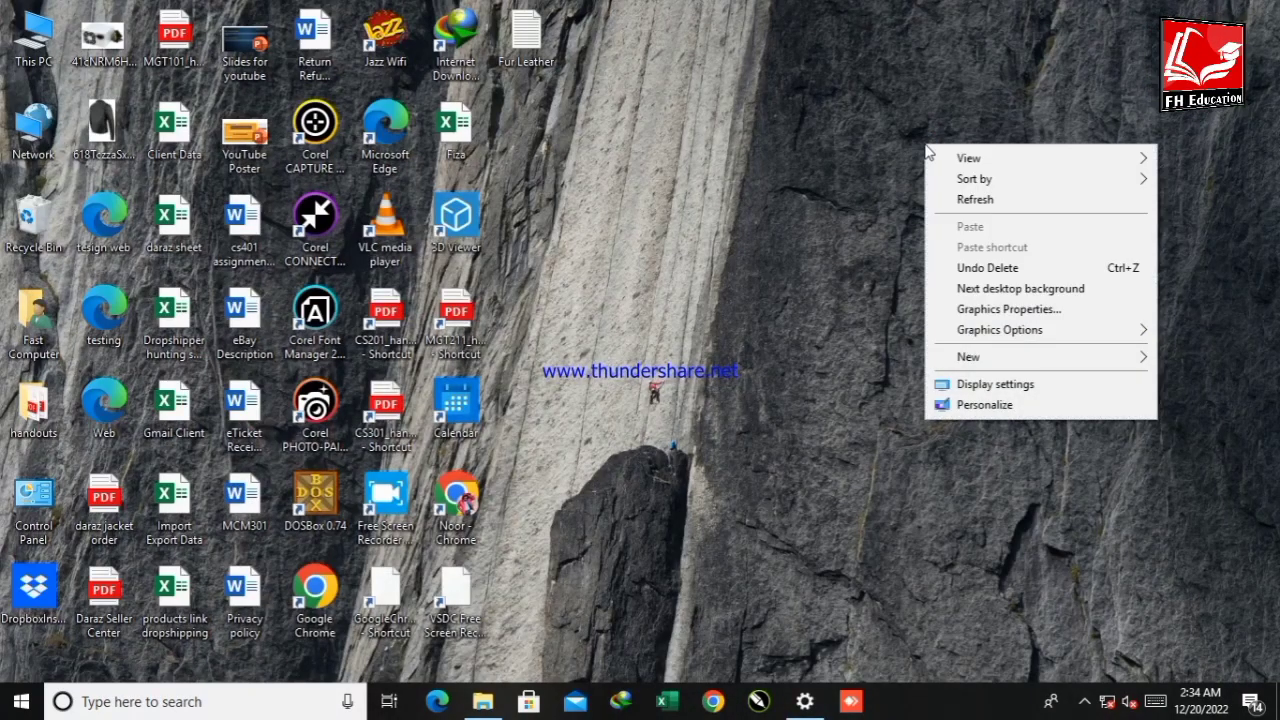
pyautogui.click(1052, 404)
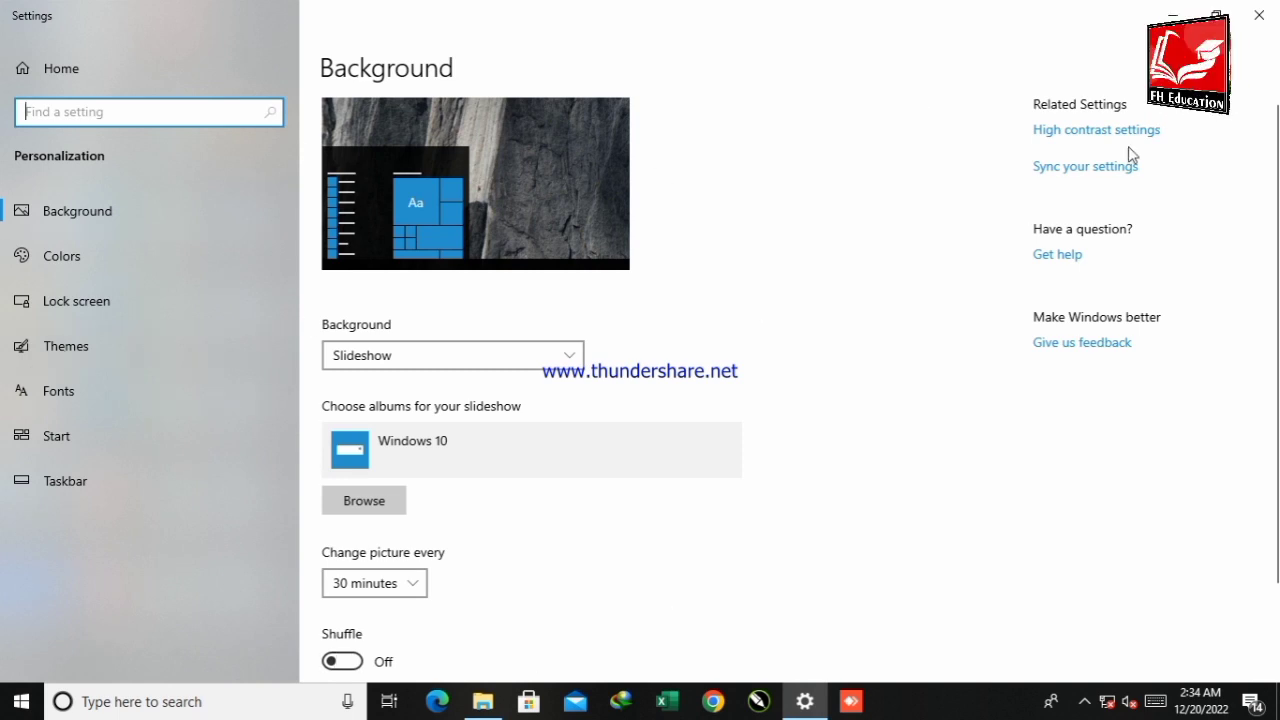
pyautogui.click(1259, 15)
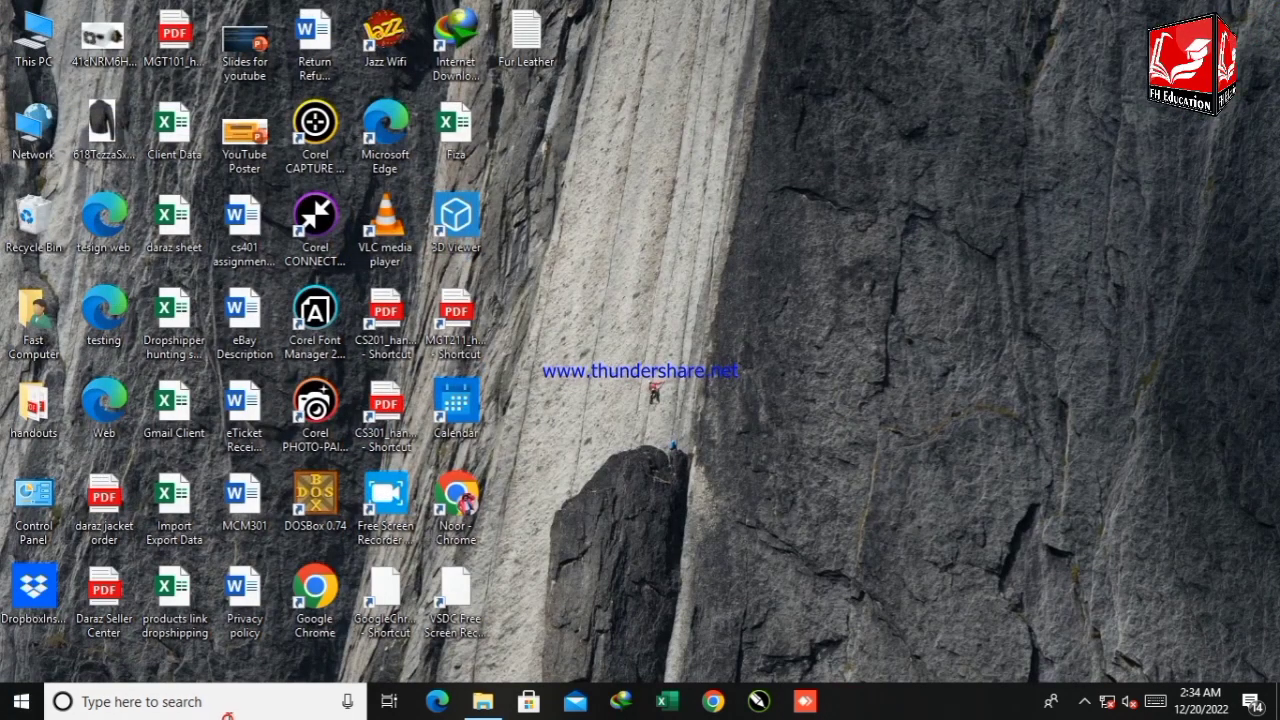
# Find Settings by searching for "sett", open it, and go to the background page under Personalization.
pyautogui.click(228, 710)
pyautogui.write('s')
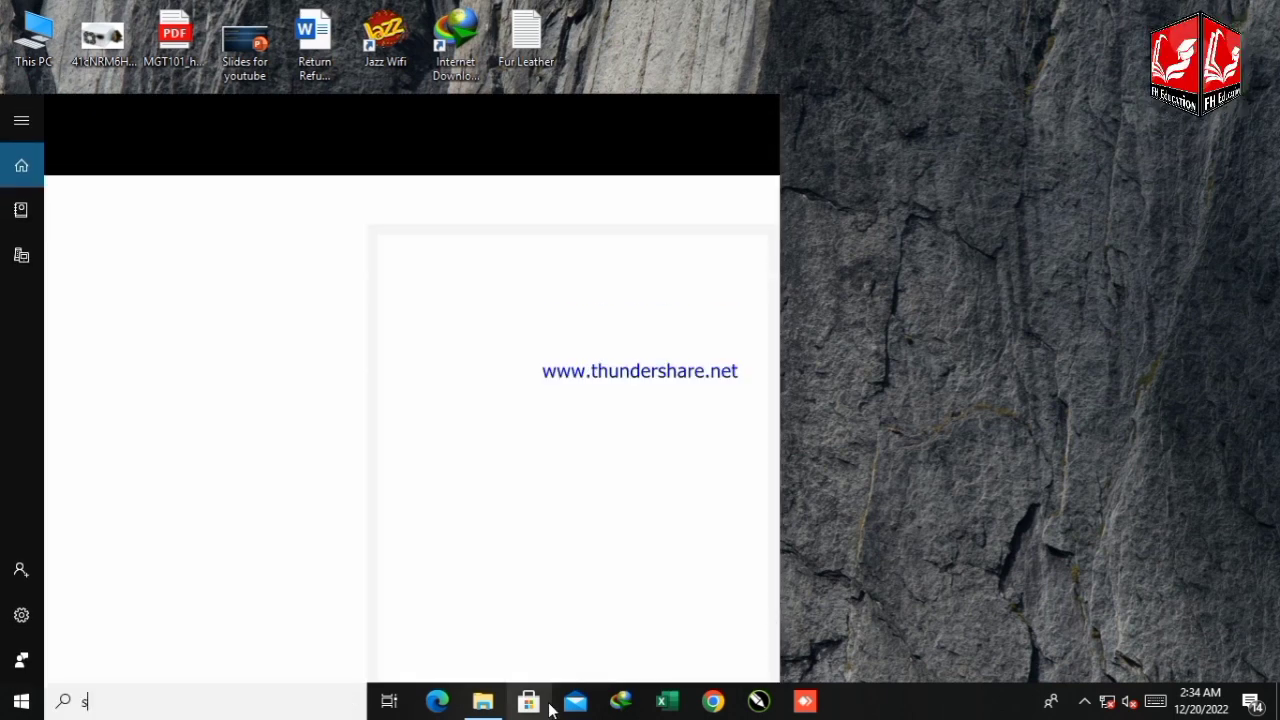
pyautogui.write('ett')
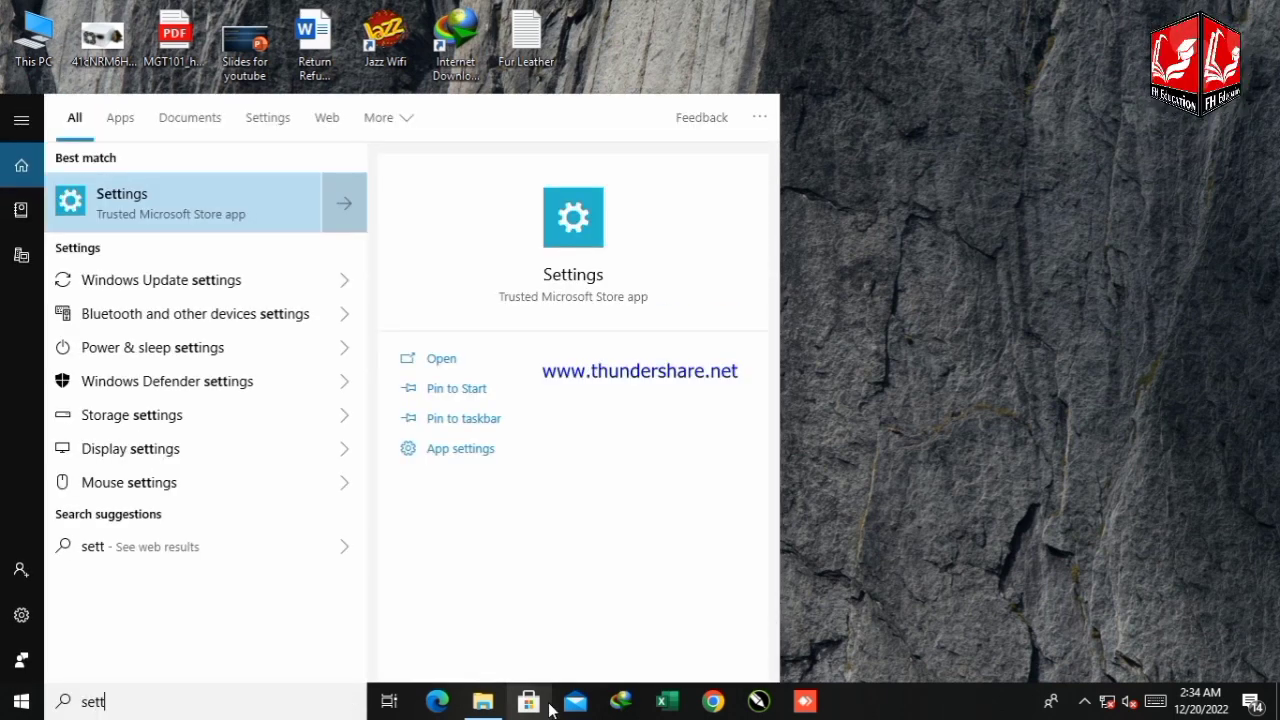
pyautogui.press('Return')
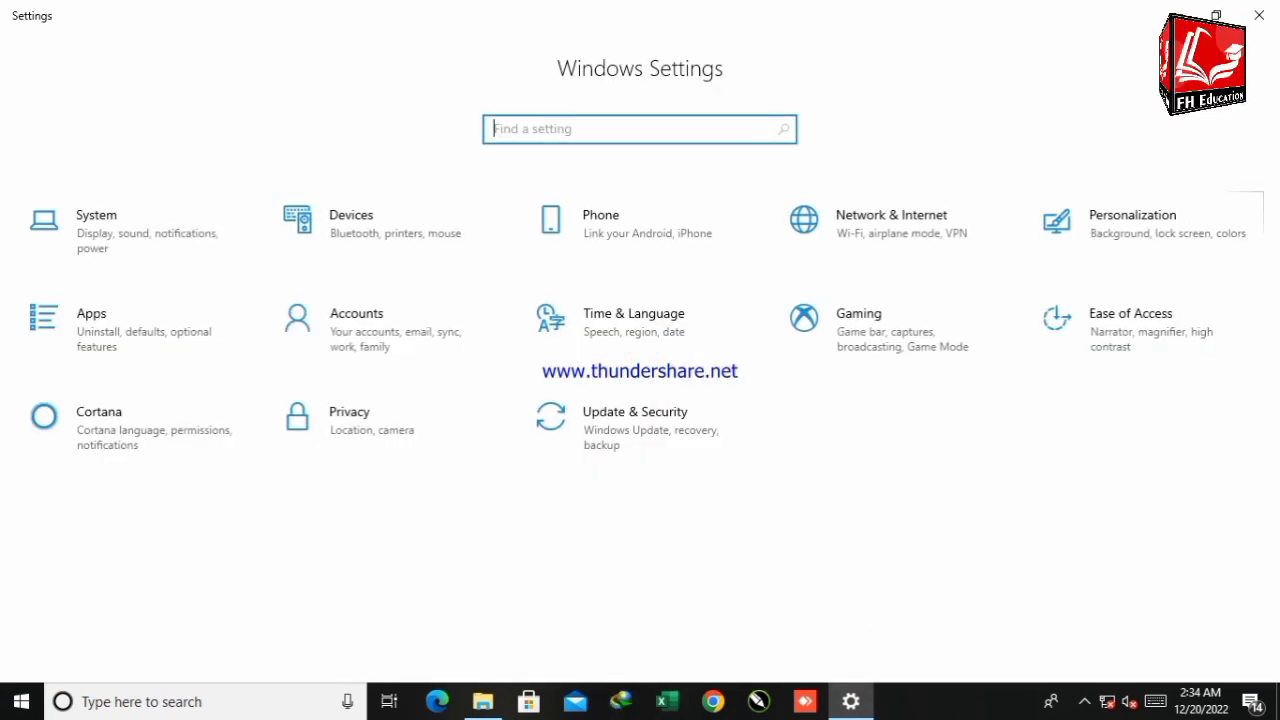
pyautogui.click(1190, 236)
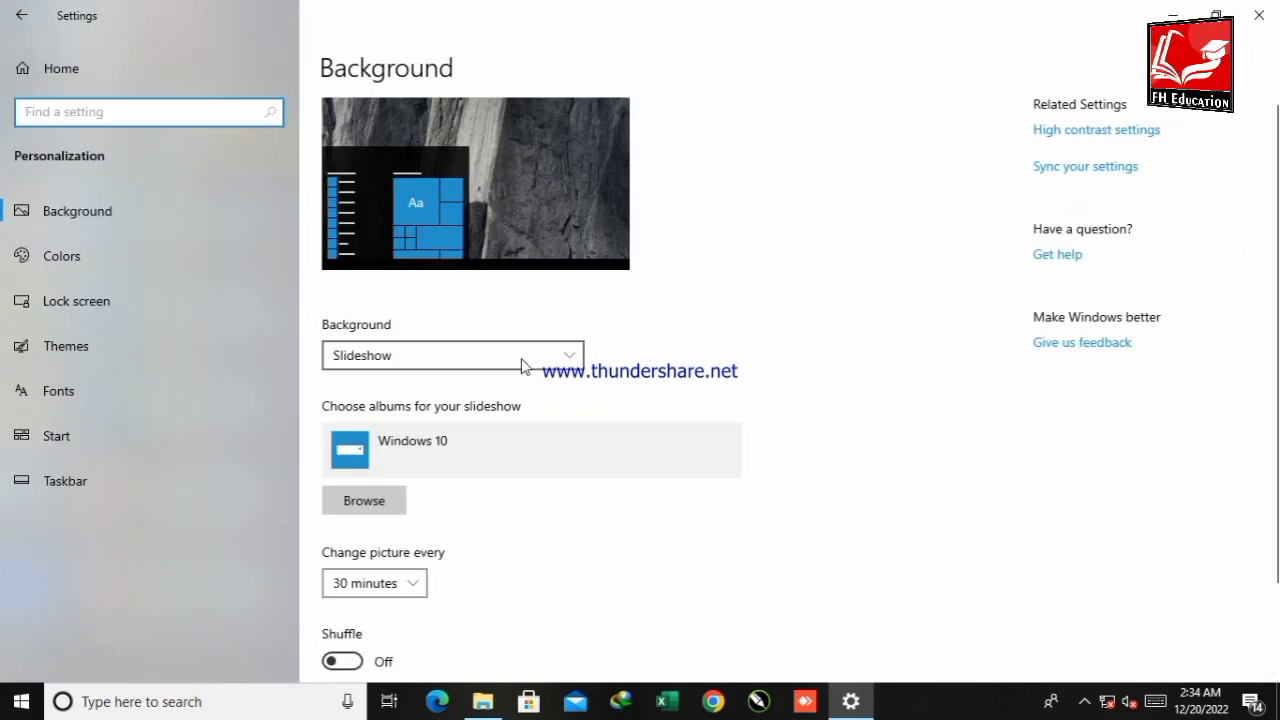
# Set the background type to Picture, try the beach and blue Windows pictures, and choose the night-sky tent picture.
pyautogui.click(496, 366)
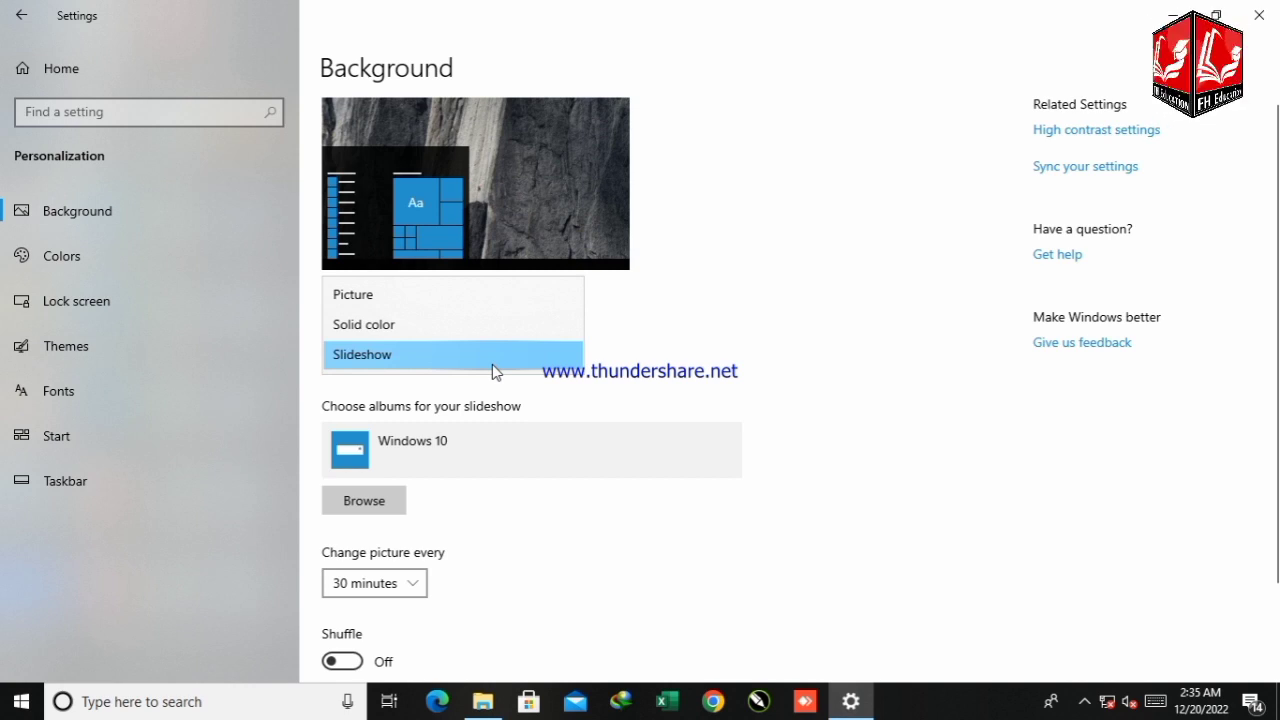
pyautogui.click(478, 298)
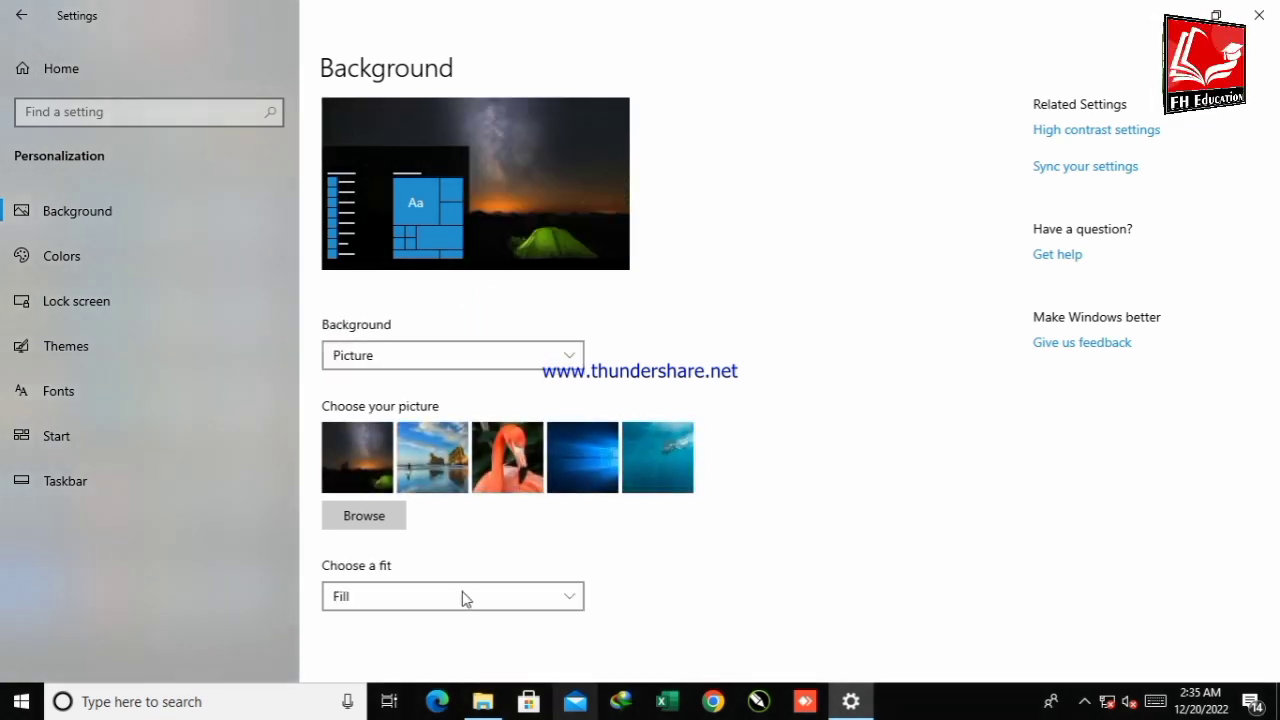
pyautogui.click(416, 470)
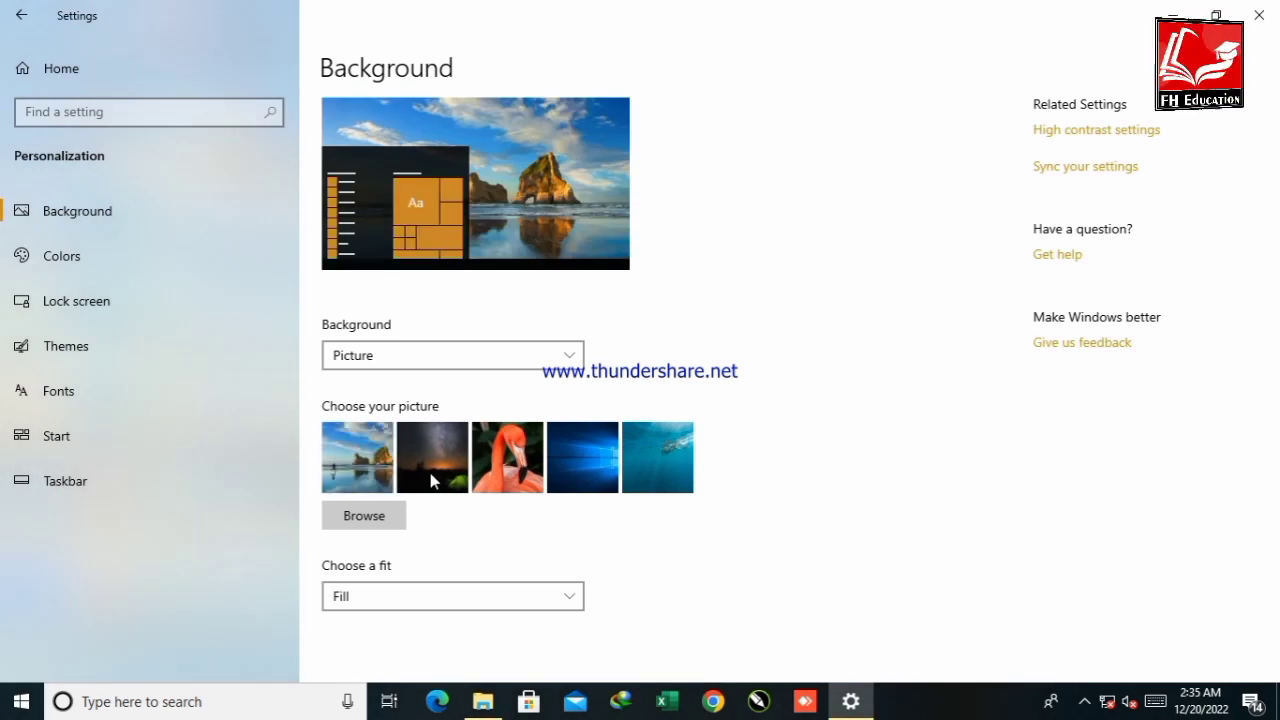
pyautogui.click(583, 481)
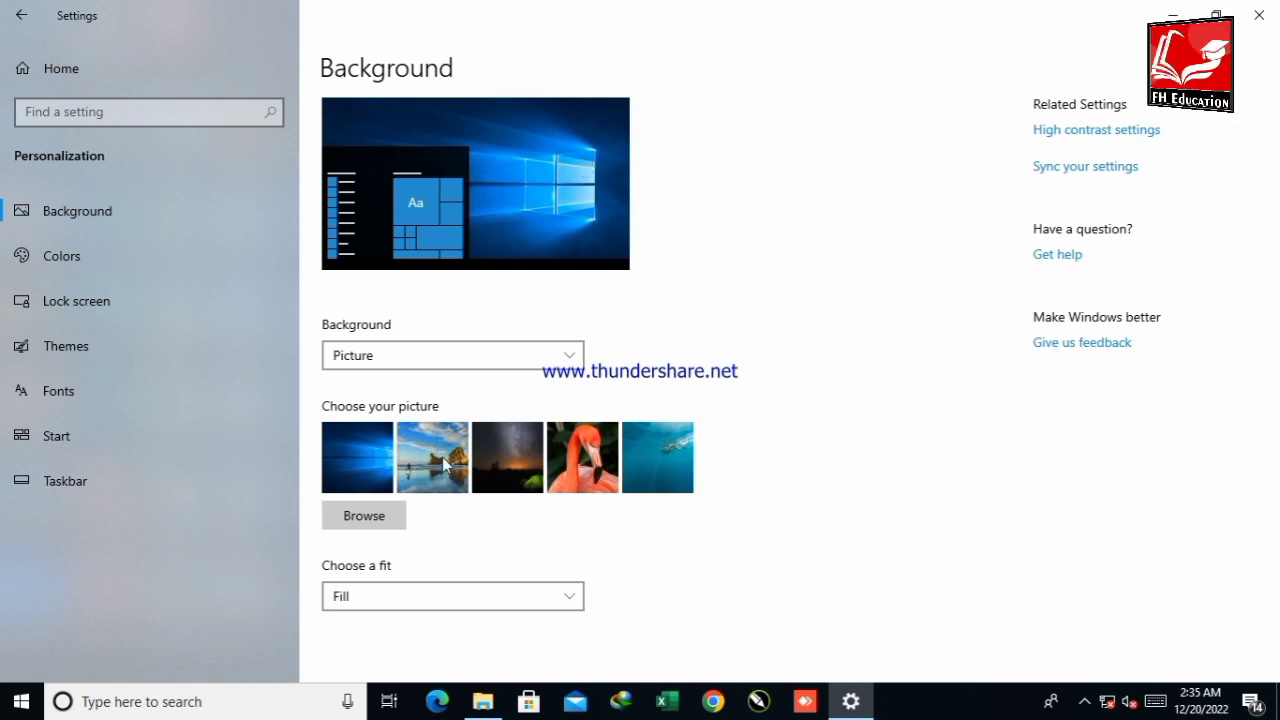
pyautogui.click(502, 470)
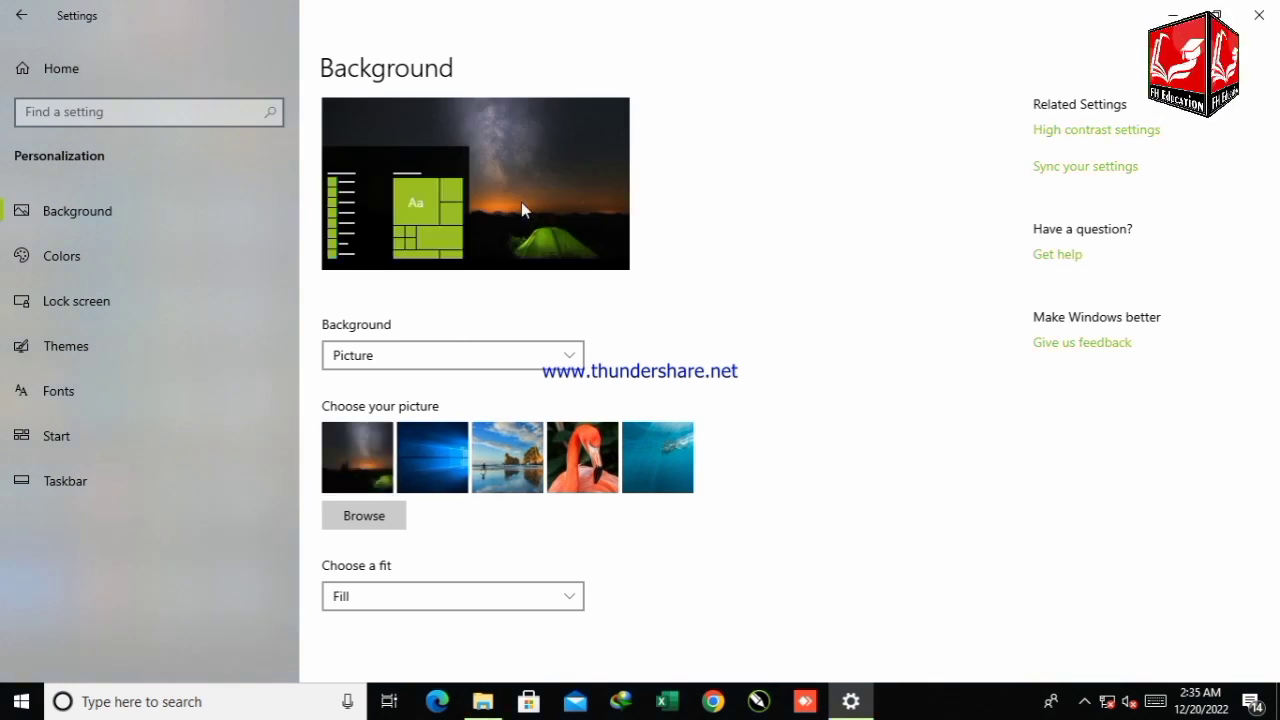
# Browse for the picture 41EV8G4OhhL, apply it as the background, check it on the desktop, and return to the background settings.
pyautogui.click(375, 526)
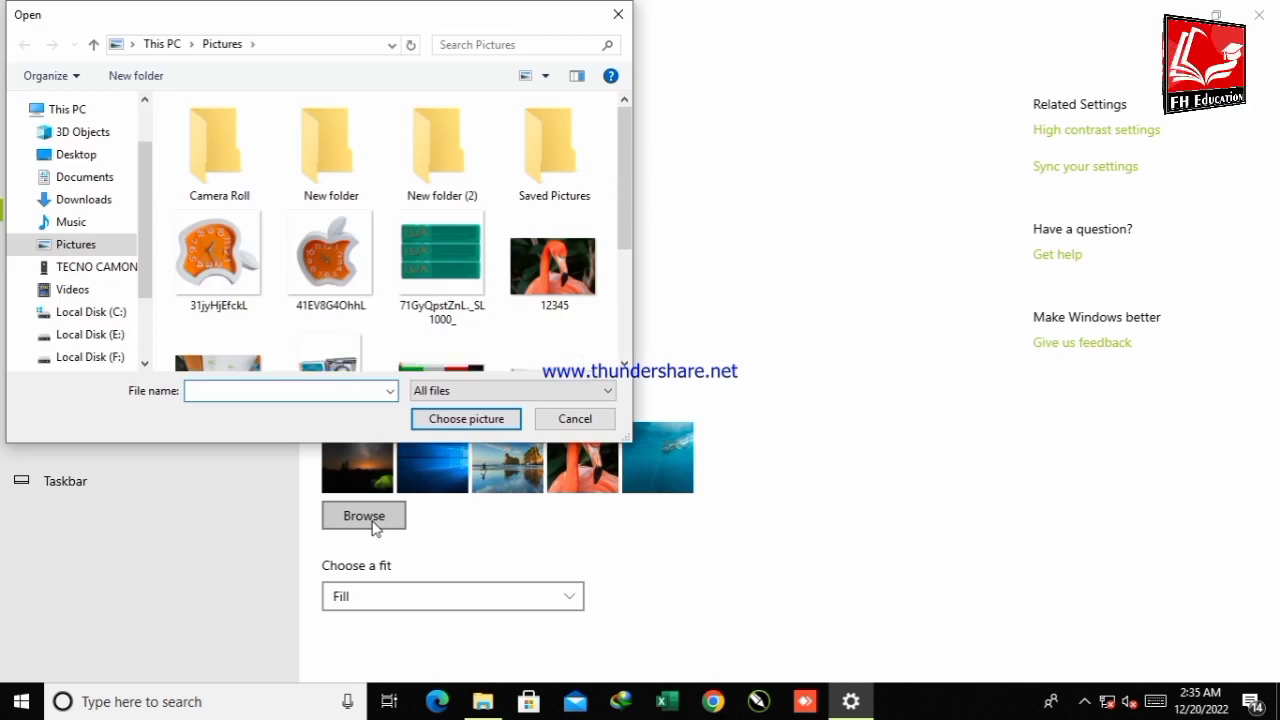
pyautogui.click(345, 245)
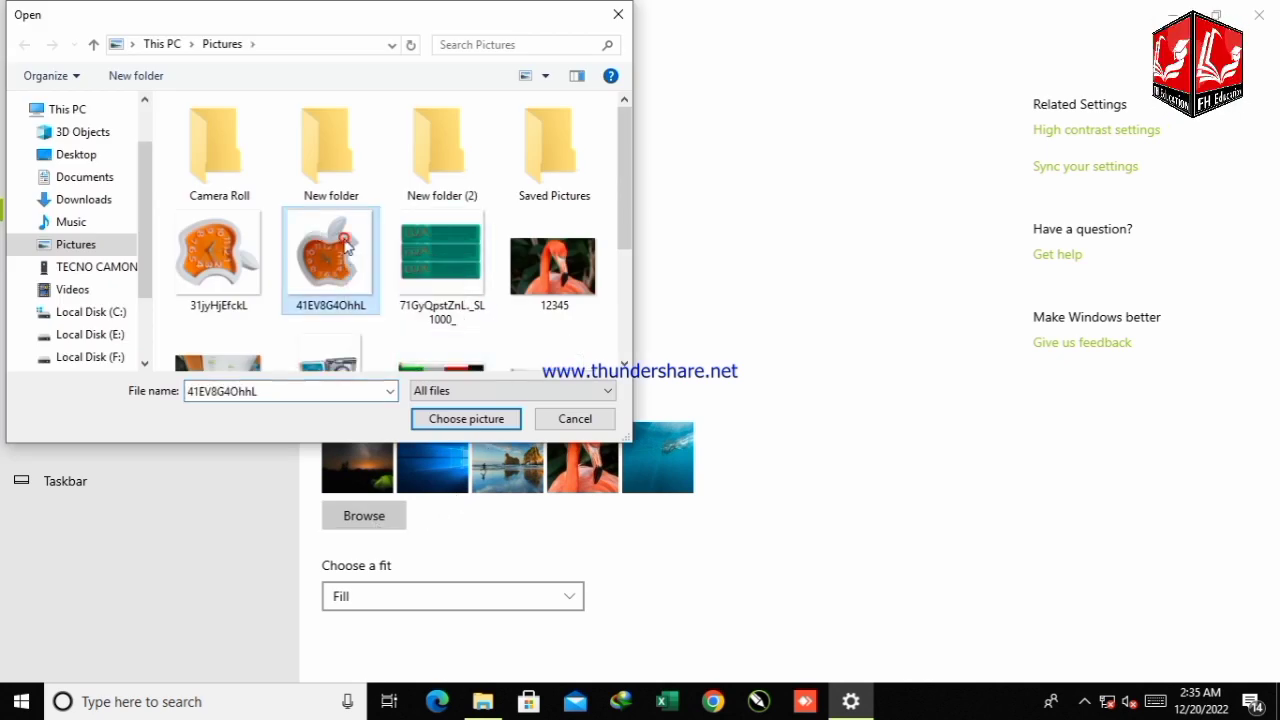
pyautogui.click(434, 419)
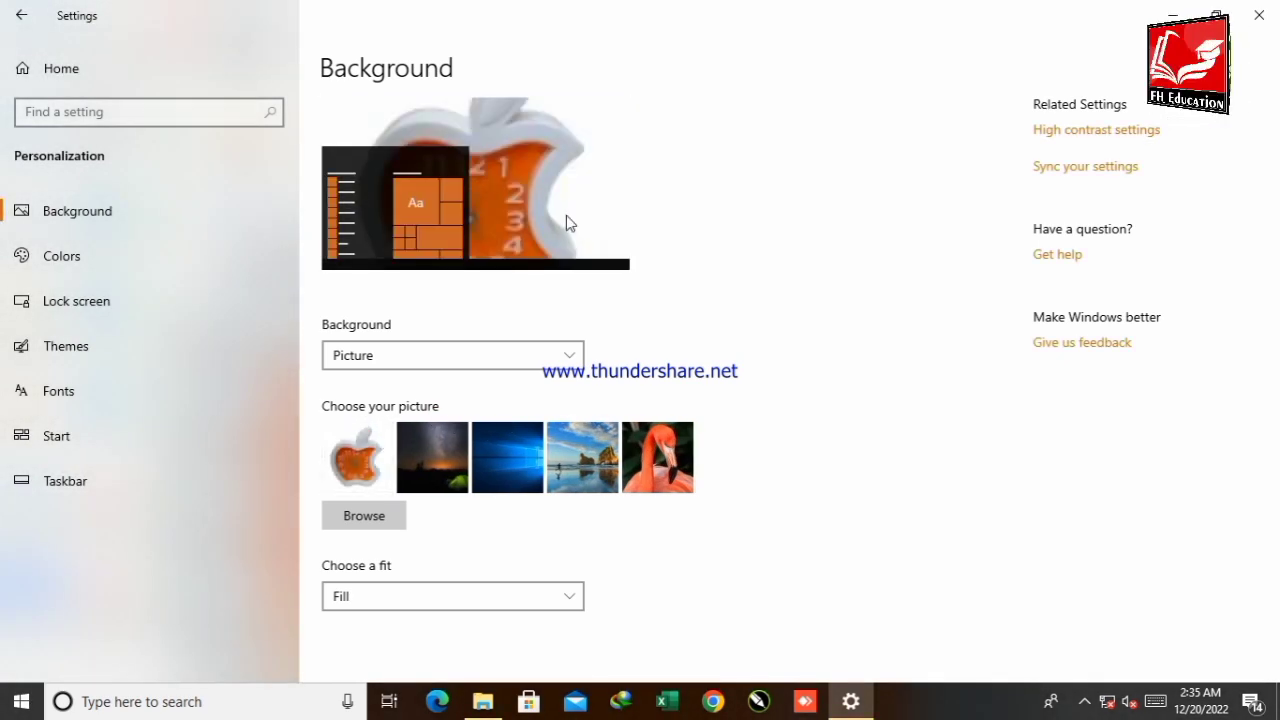
pyautogui.click(1172, 14)
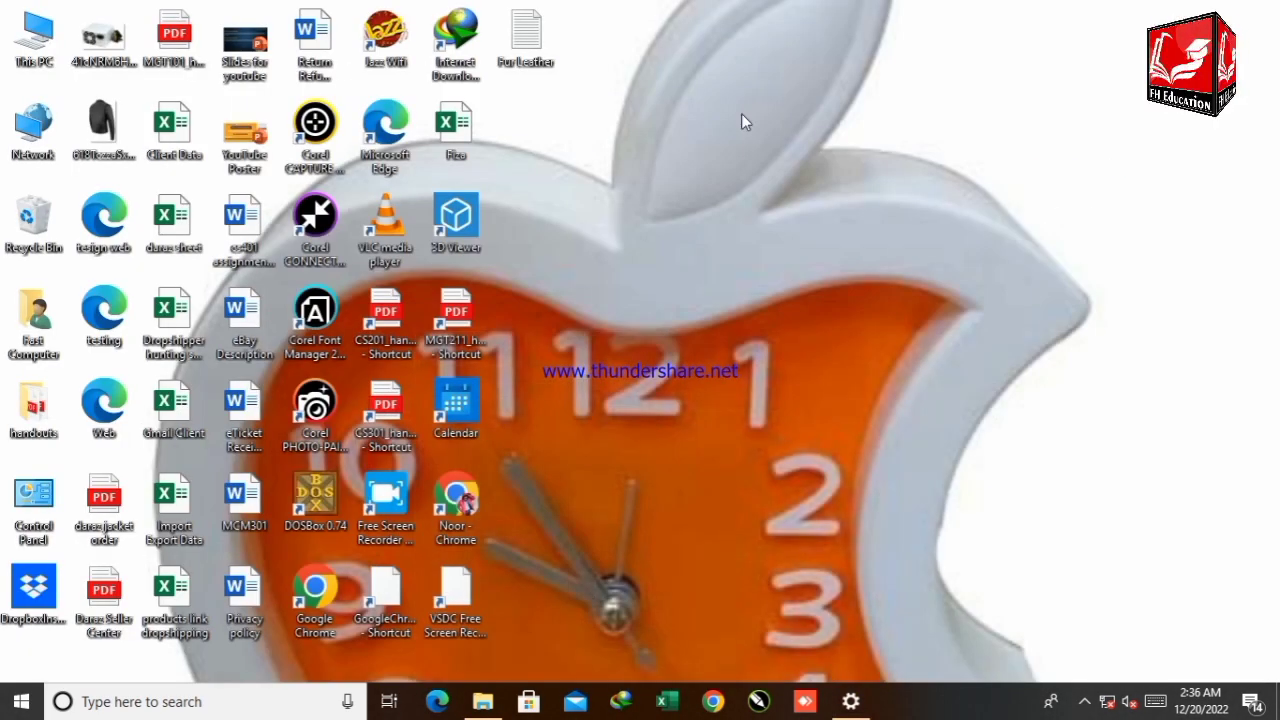
pyautogui.click(851, 701)
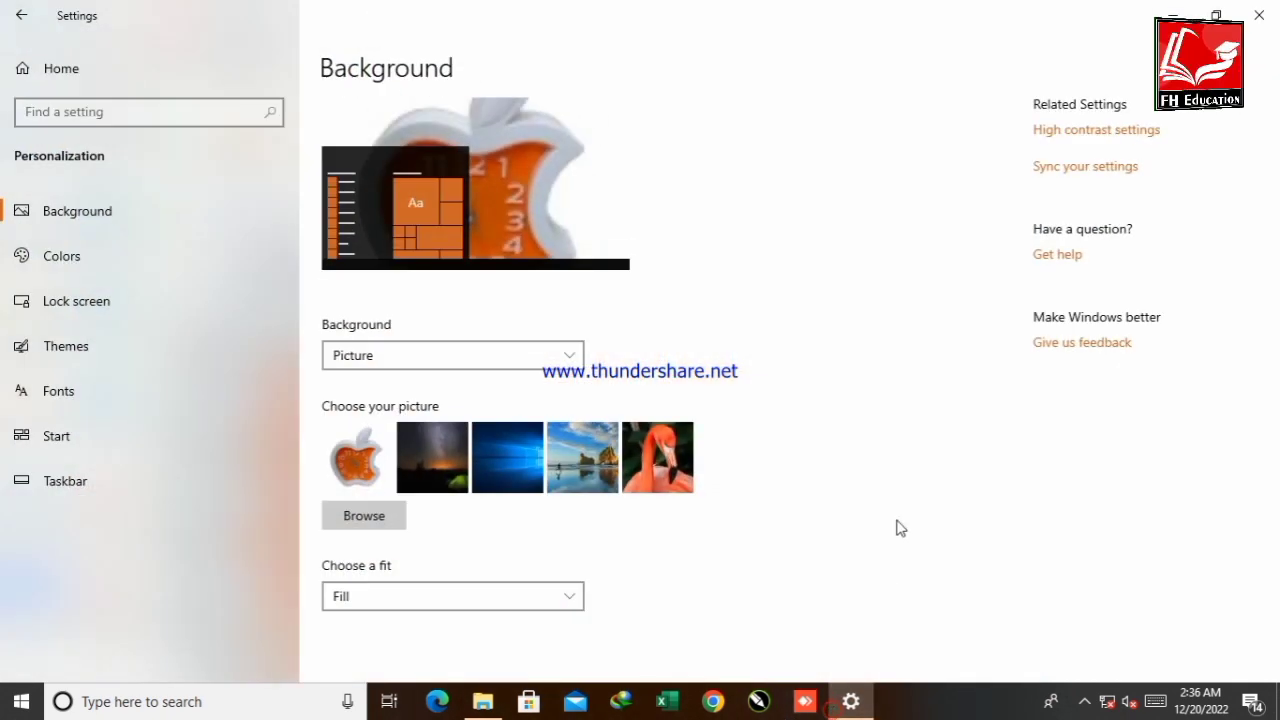
# Choose the night-sky tent picture as the background, set its fit to Fit, and minimize Settings to view the desktop.
pyautogui.click(437, 474)
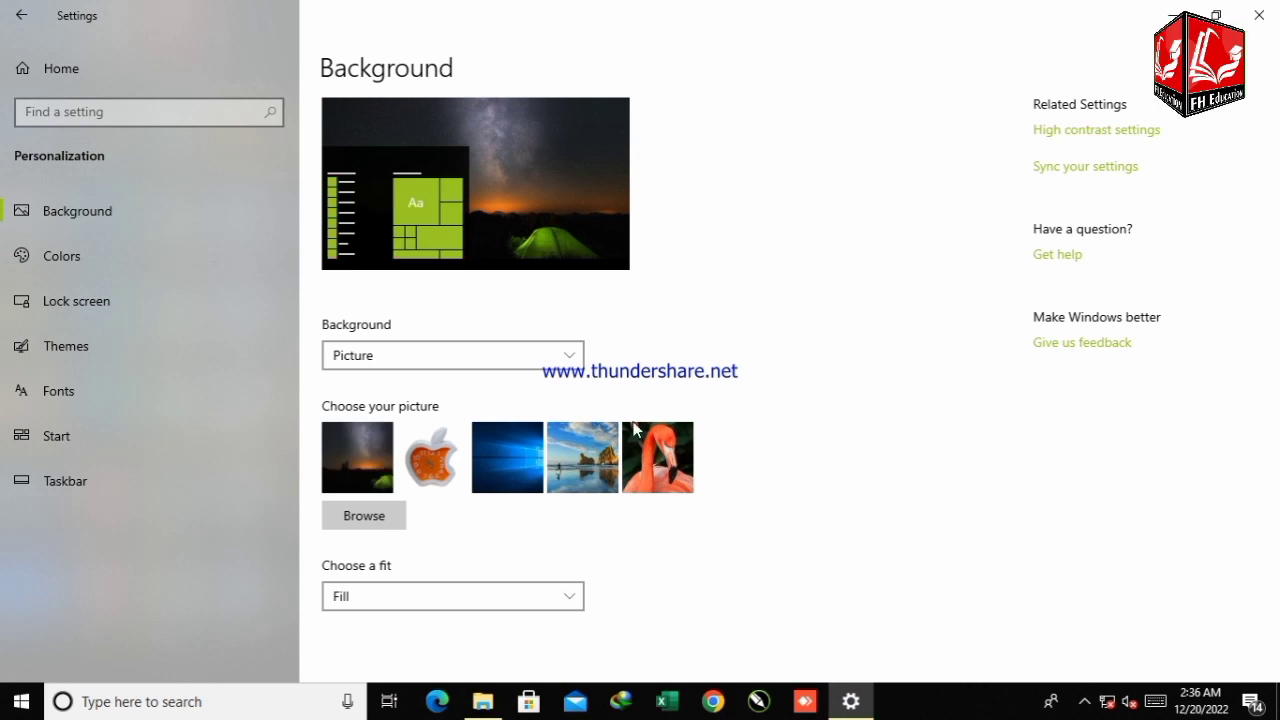
pyautogui.click(440, 596)
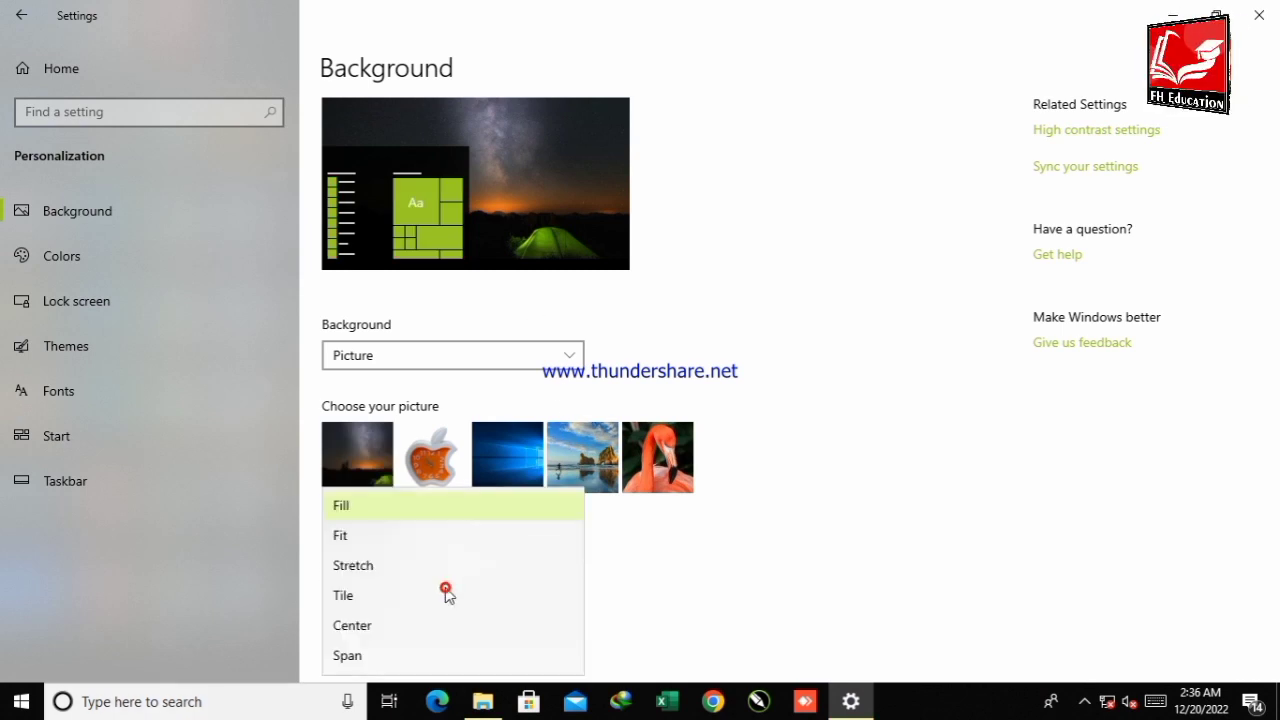
pyautogui.click(459, 530)
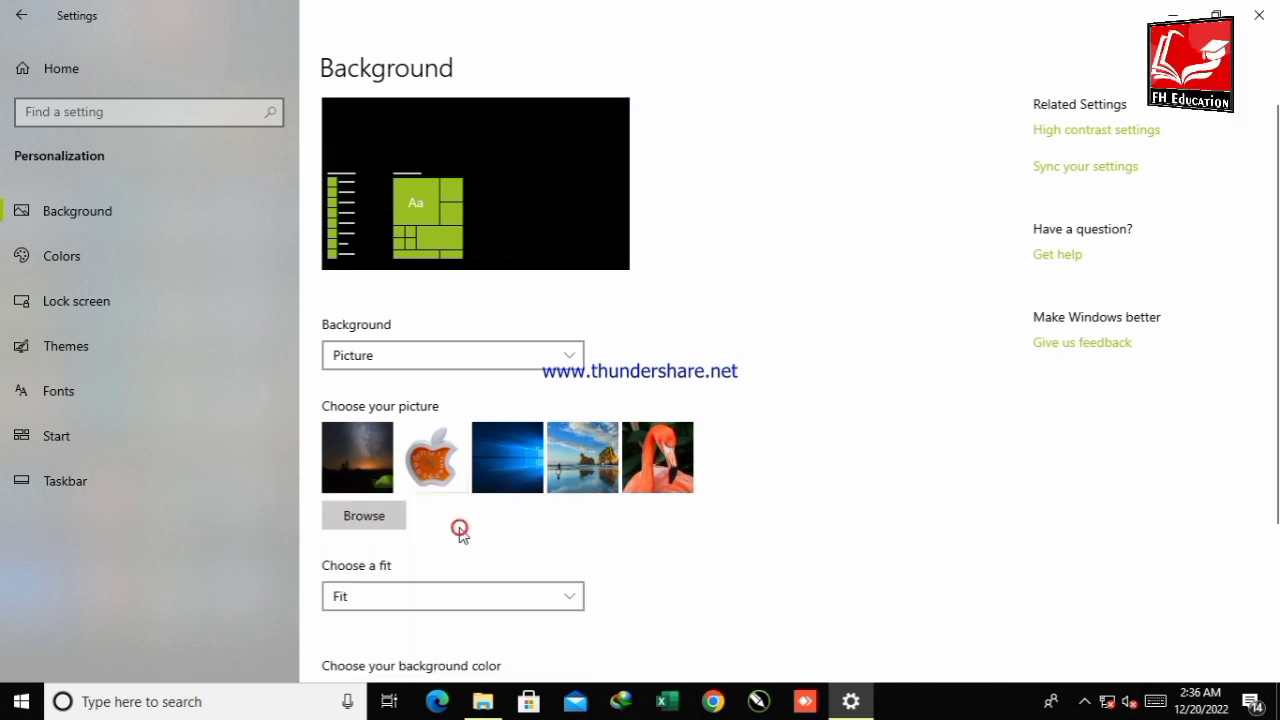
pyautogui.click(1170, 12)
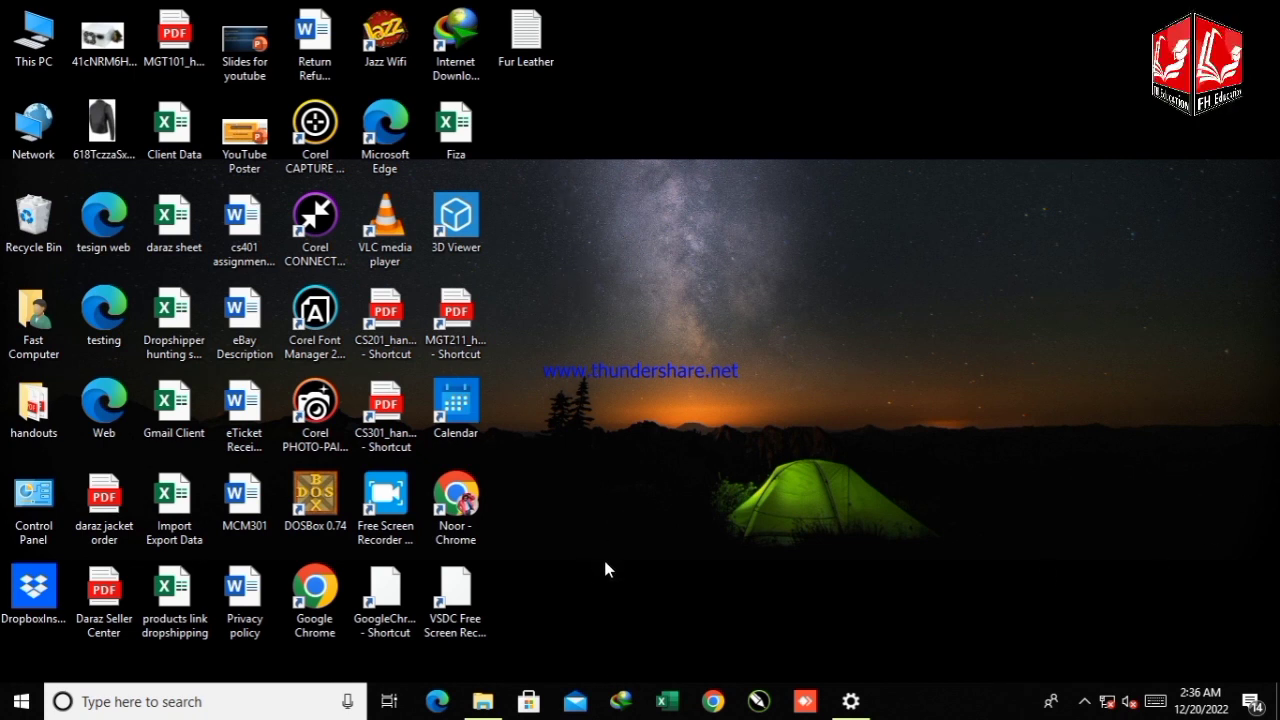
# Return to the background settings and set the picture's fit to Fill.
pyautogui.click(851, 700)
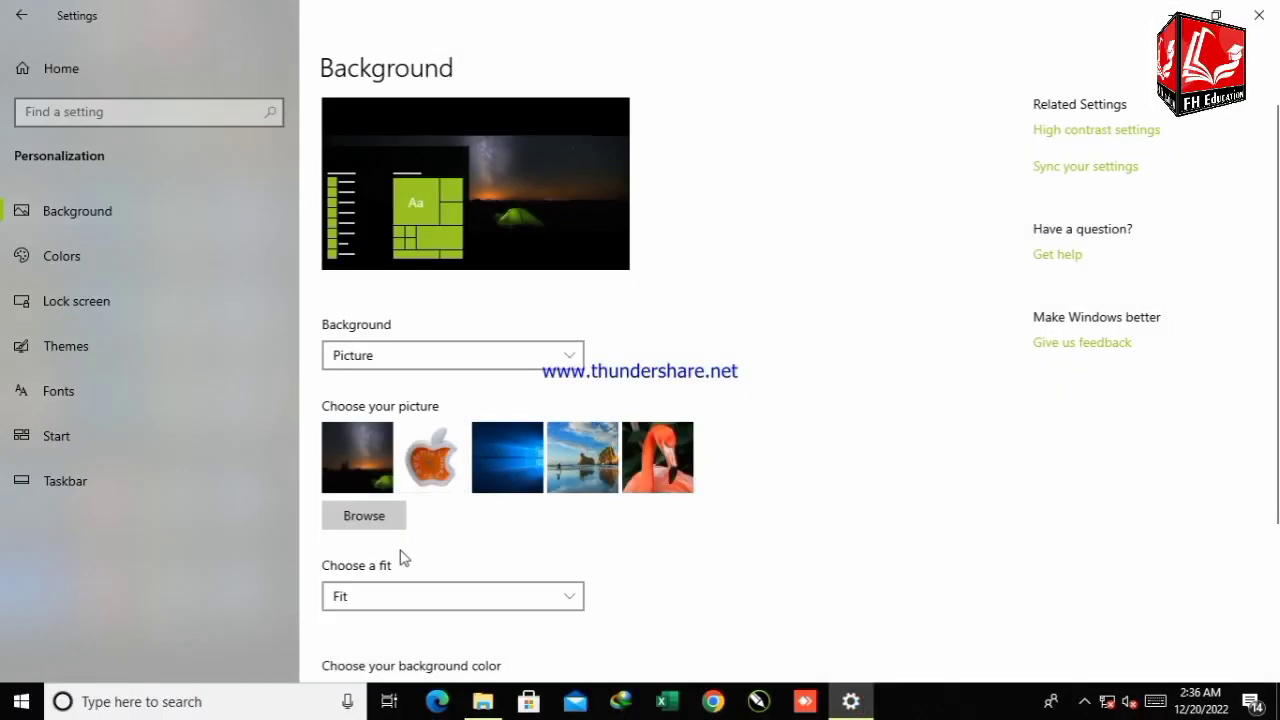
pyautogui.click(468, 598)
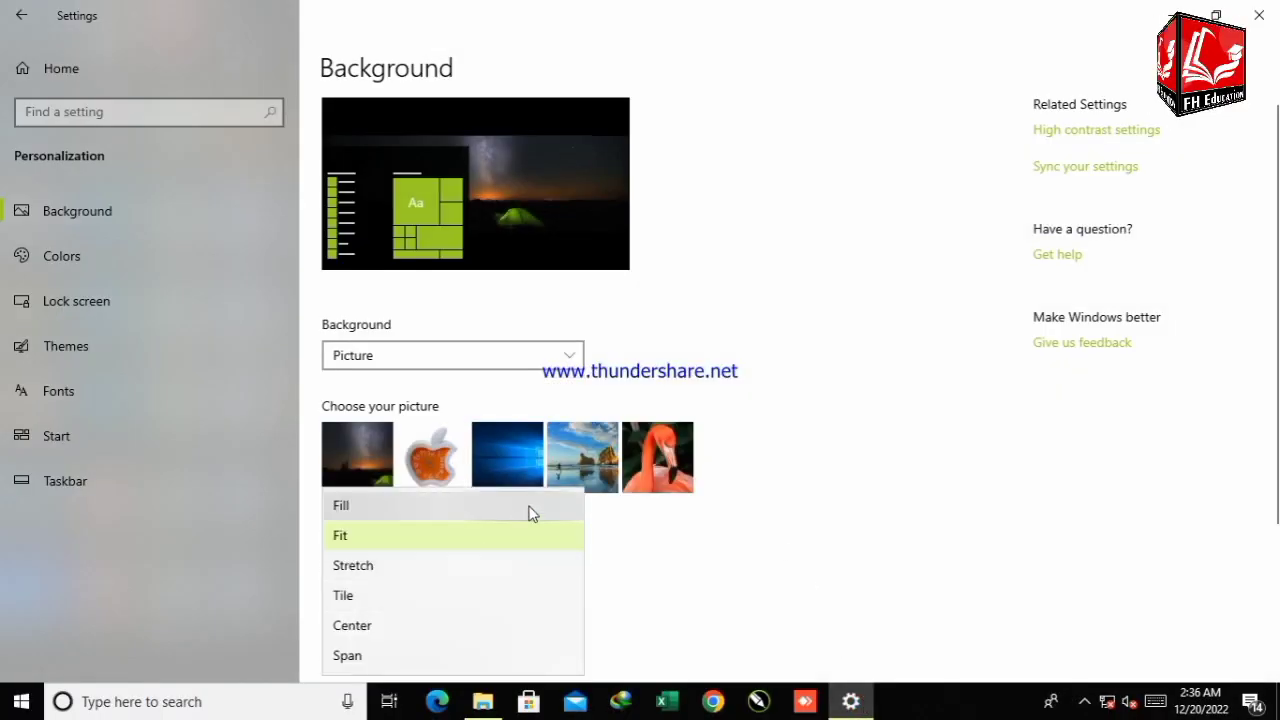
pyautogui.click(369, 505)
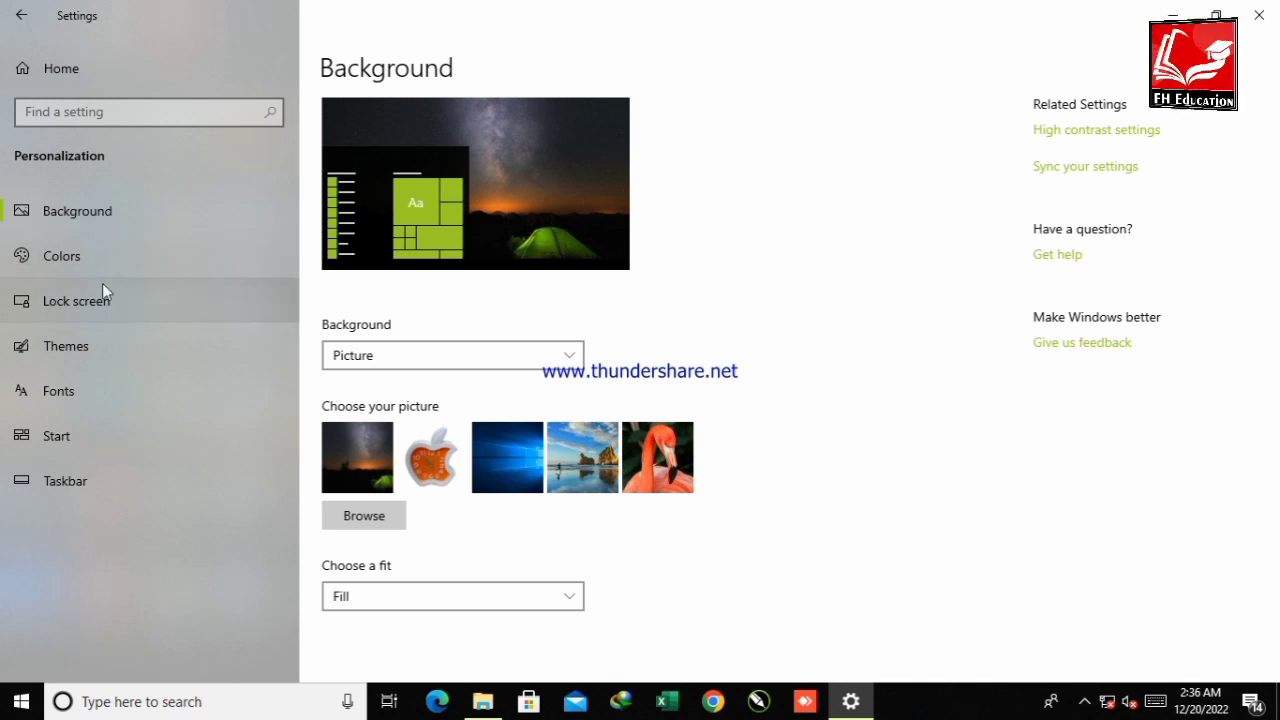
# Go to the color settings, check the current accent color in the Start menu, and return to Settings.
pyautogui.click(132, 270)
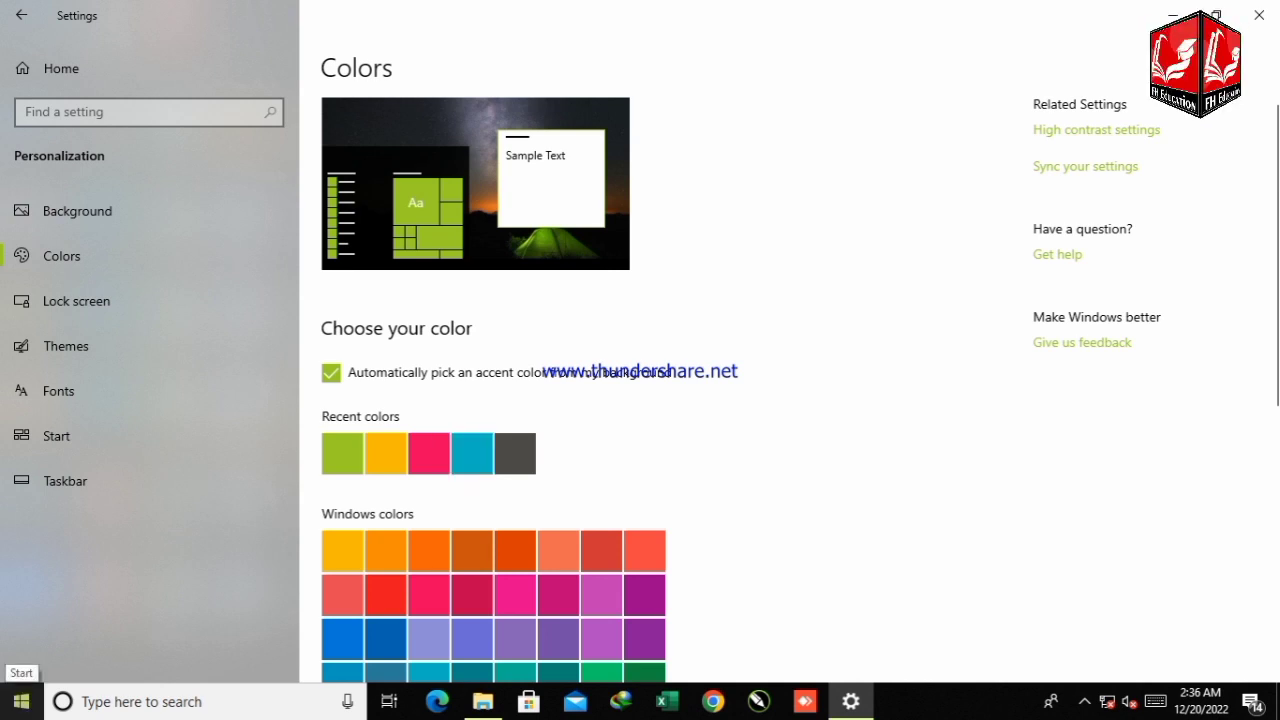
pyautogui.click(21, 701)
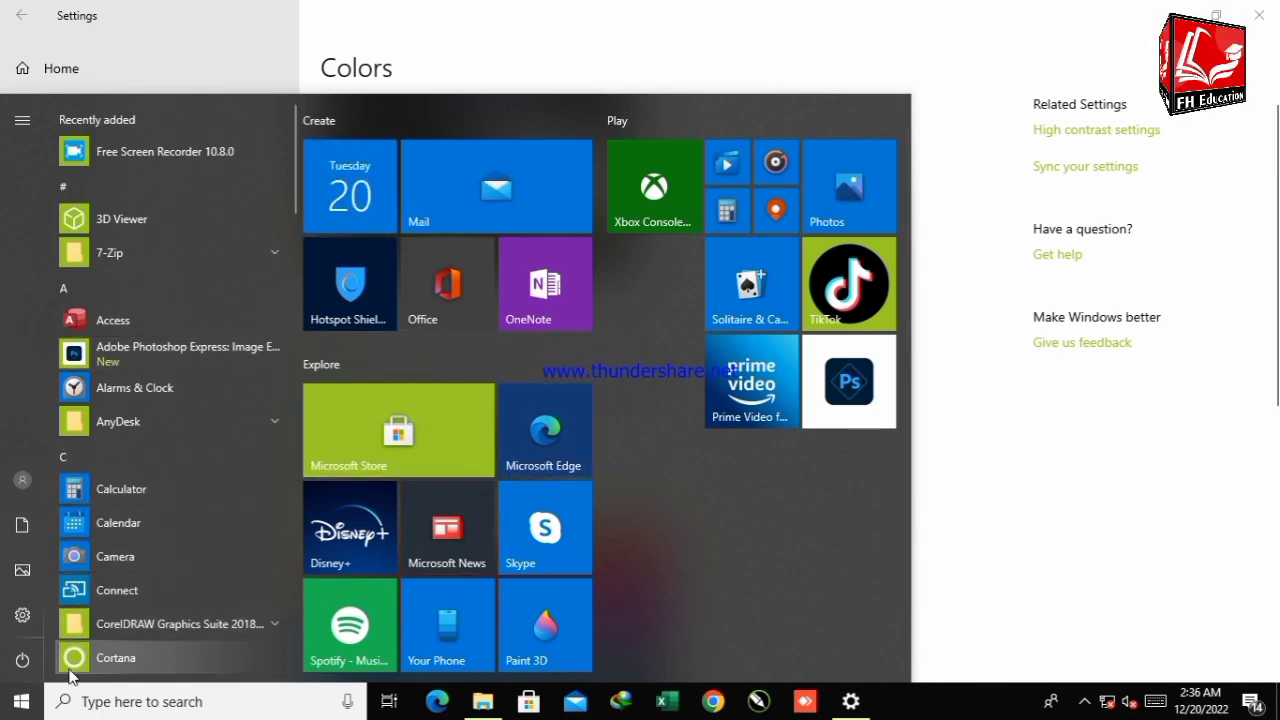
pyautogui.click(850, 701)
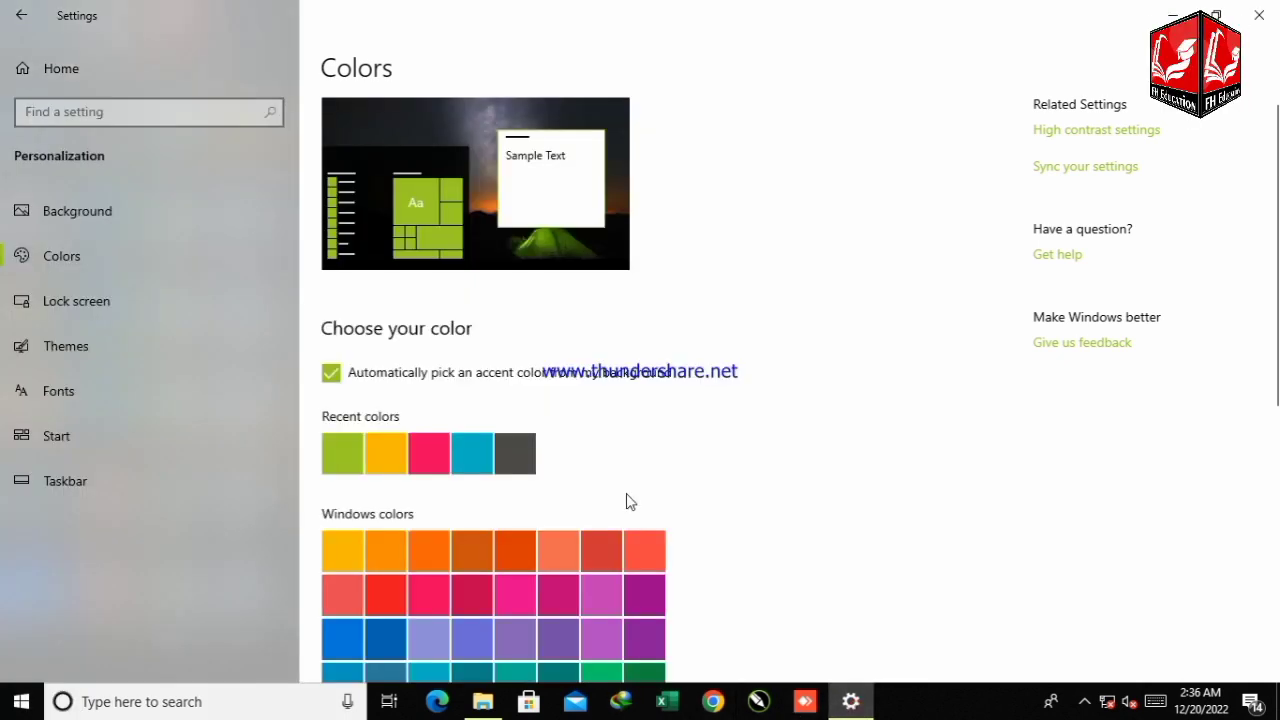
# Try Rose bright from the recent colors as the accent color and check it in the Start menu.
pyautogui.click(427, 470)
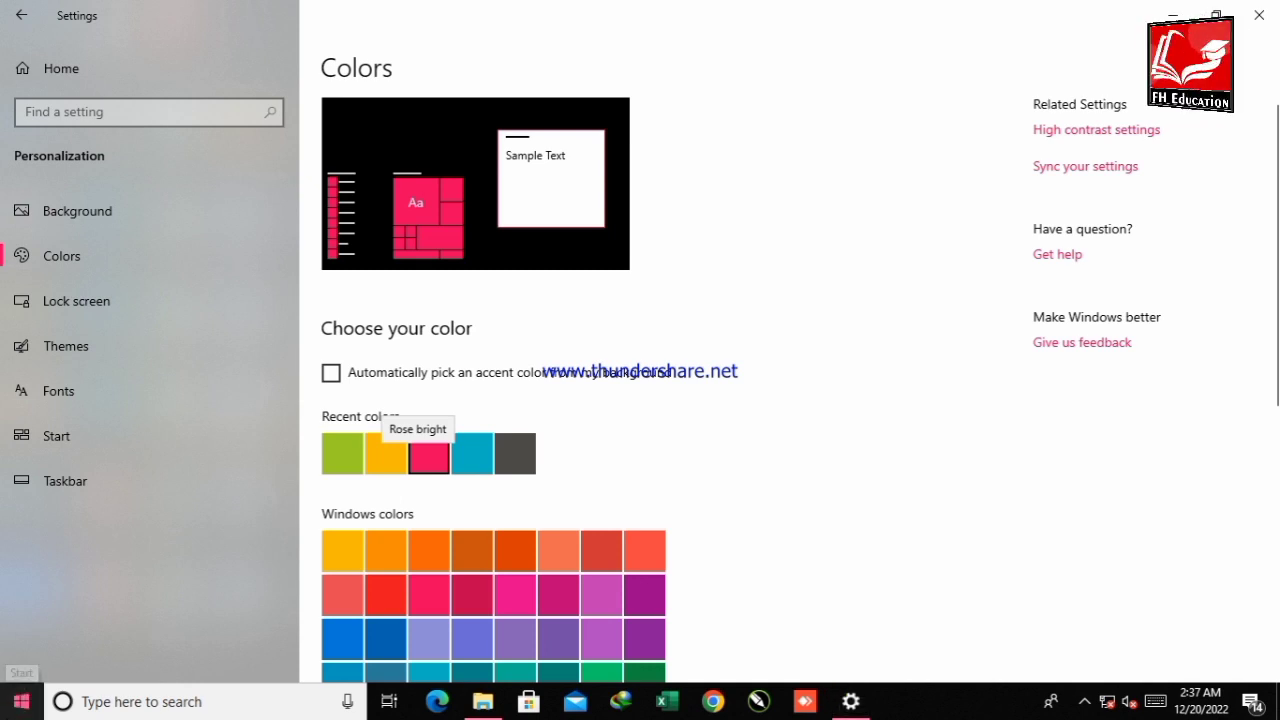
pyautogui.click(21, 701)
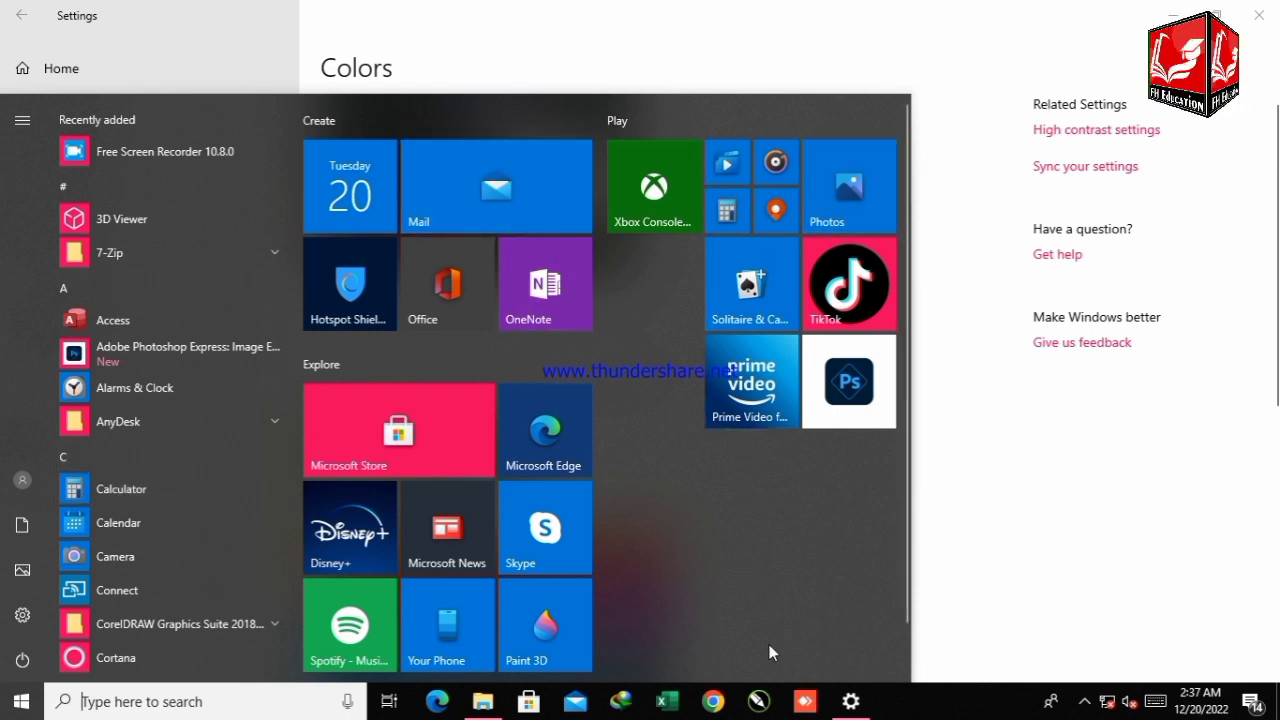
pyautogui.click(838, 708)
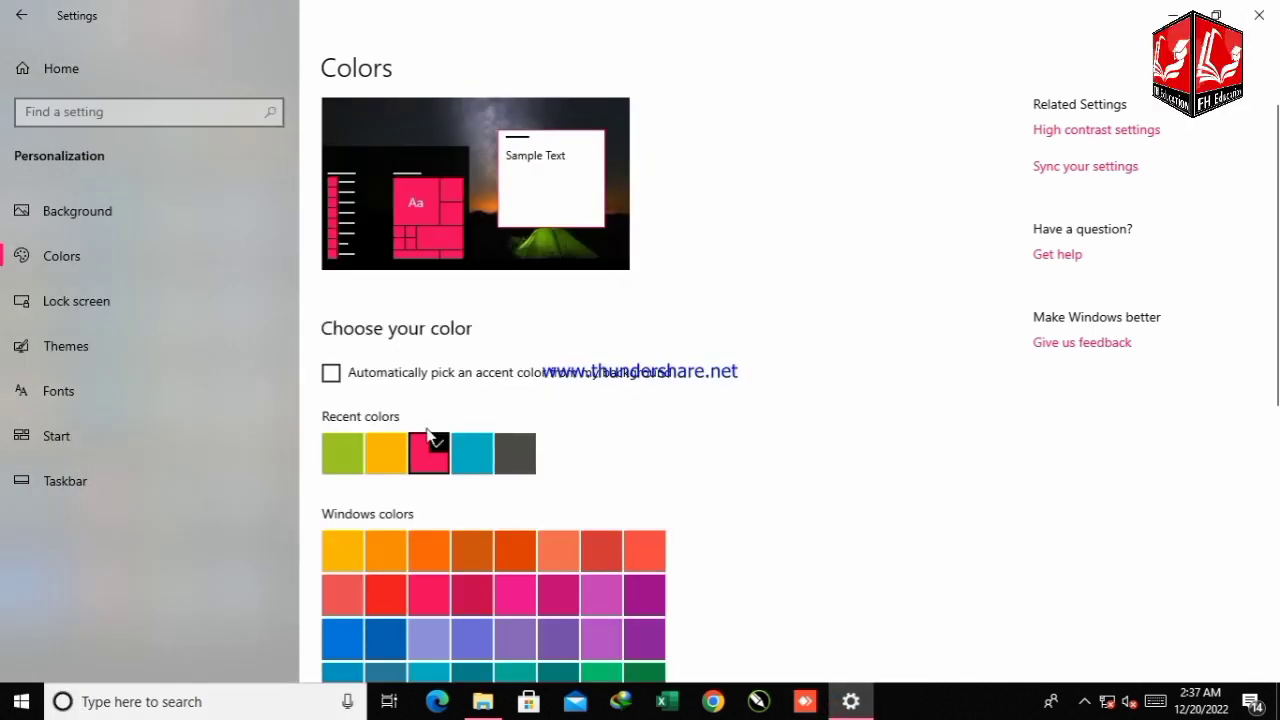
# Have the accent color picked automatically from the background and check it in the Start menu.
pyautogui.click(334, 374)
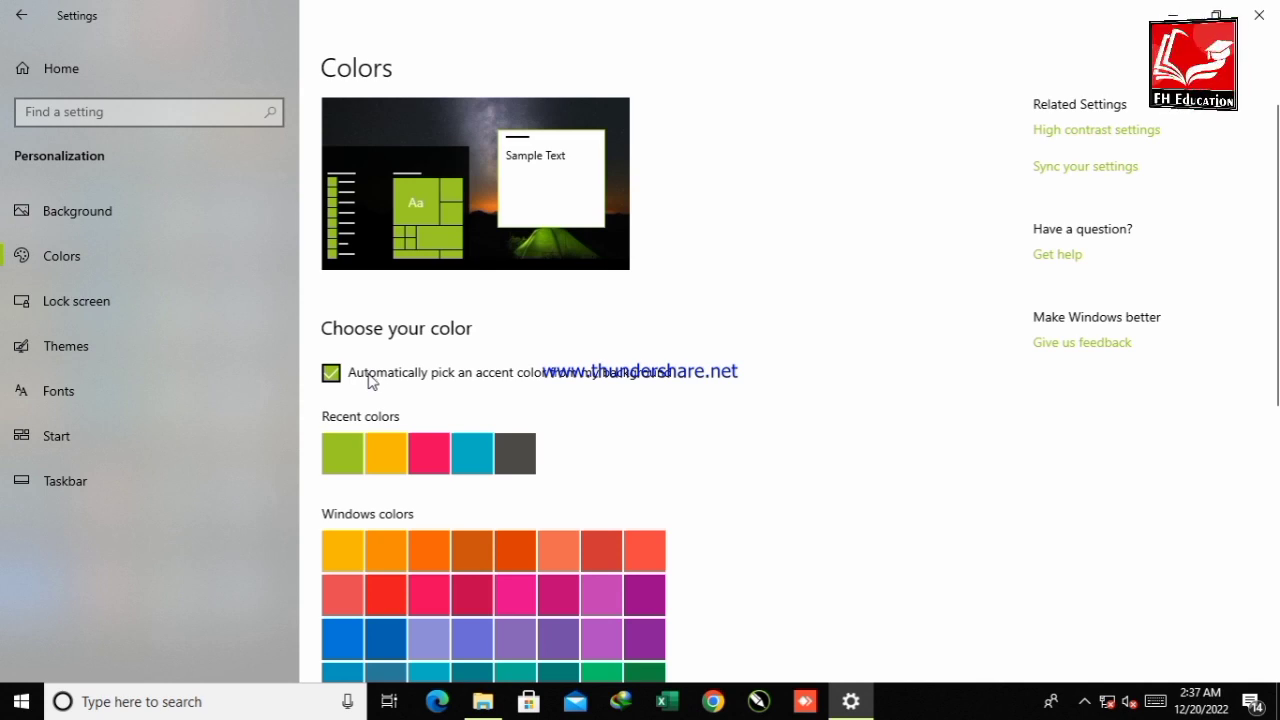
pyautogui.scroll(-2, 425, 373)
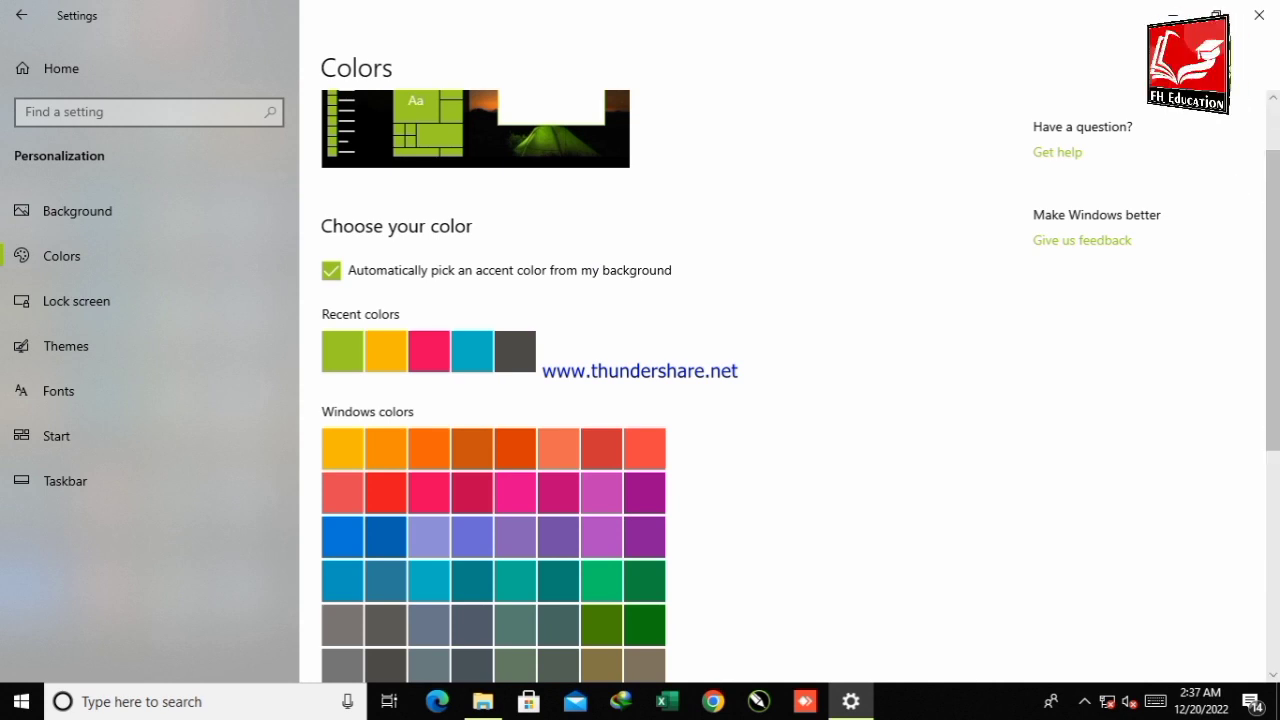
pyautogui.scroll(1, 800, 377)
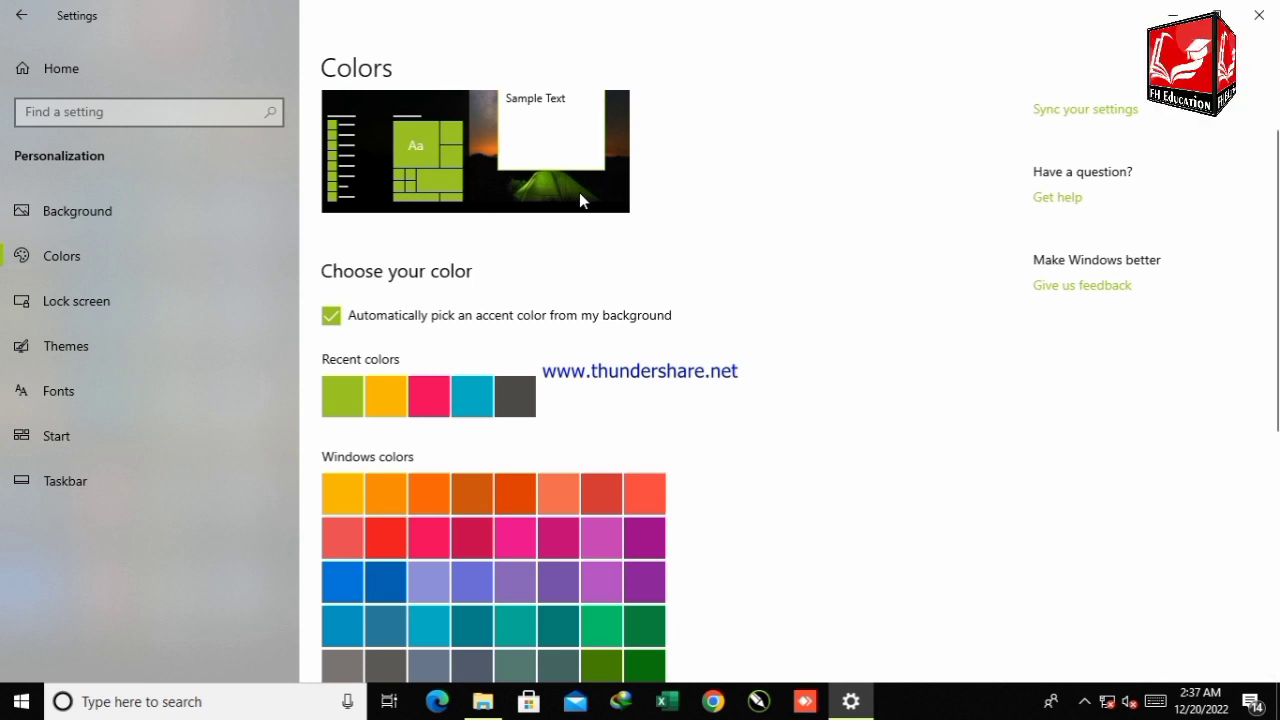
pyautogui.scroll(-2, 580, 194)
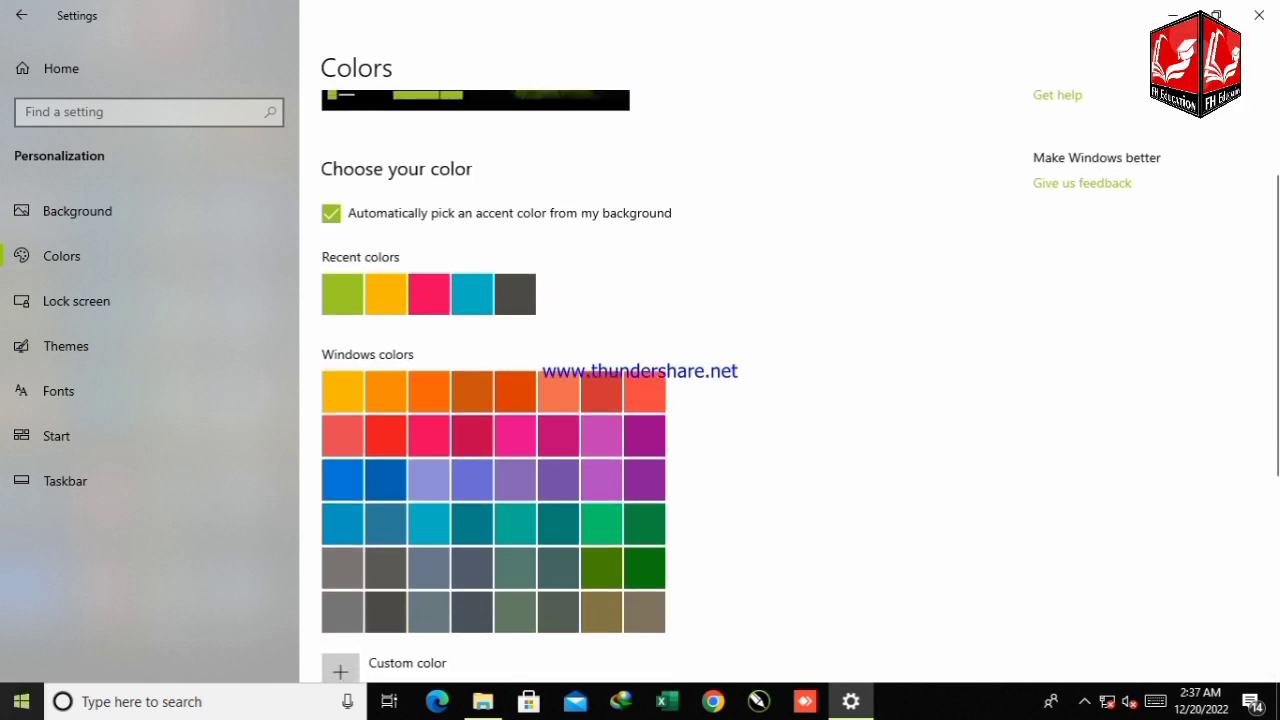
pyautogui.click(17, 714)
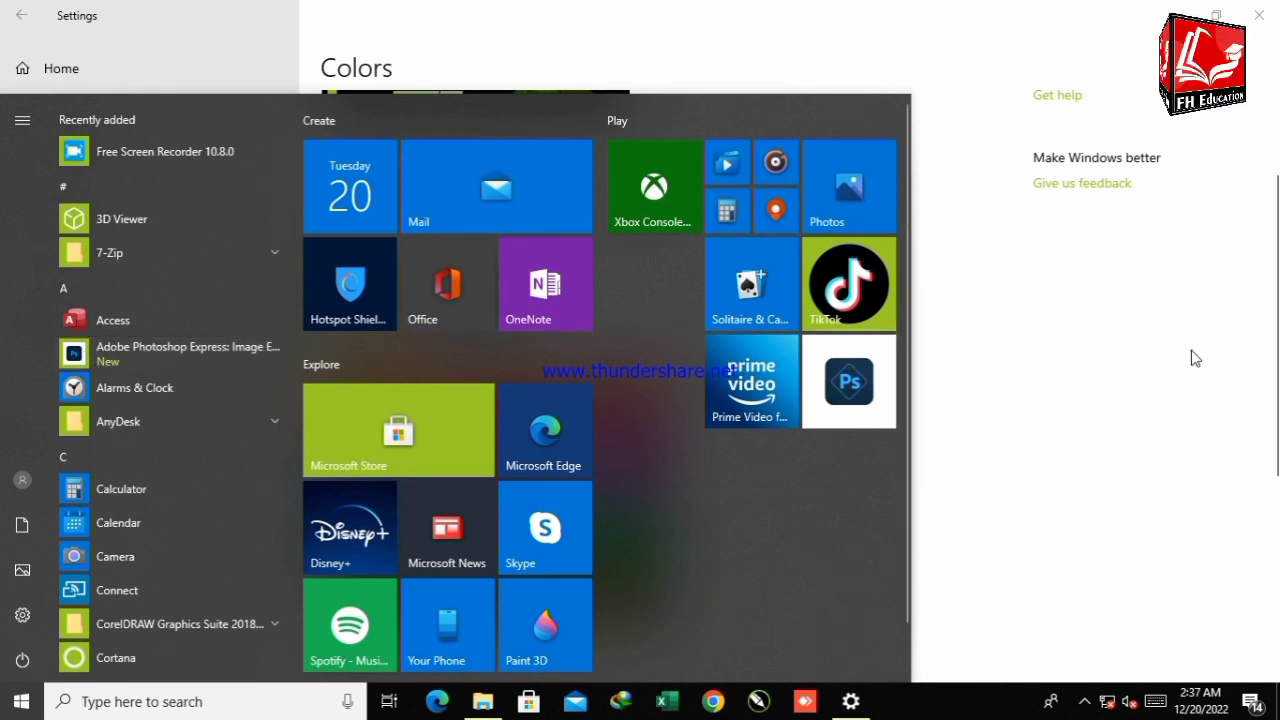
pyautogui.click(1193, 358)
pyautogui.scroll(2, 1191, 351)
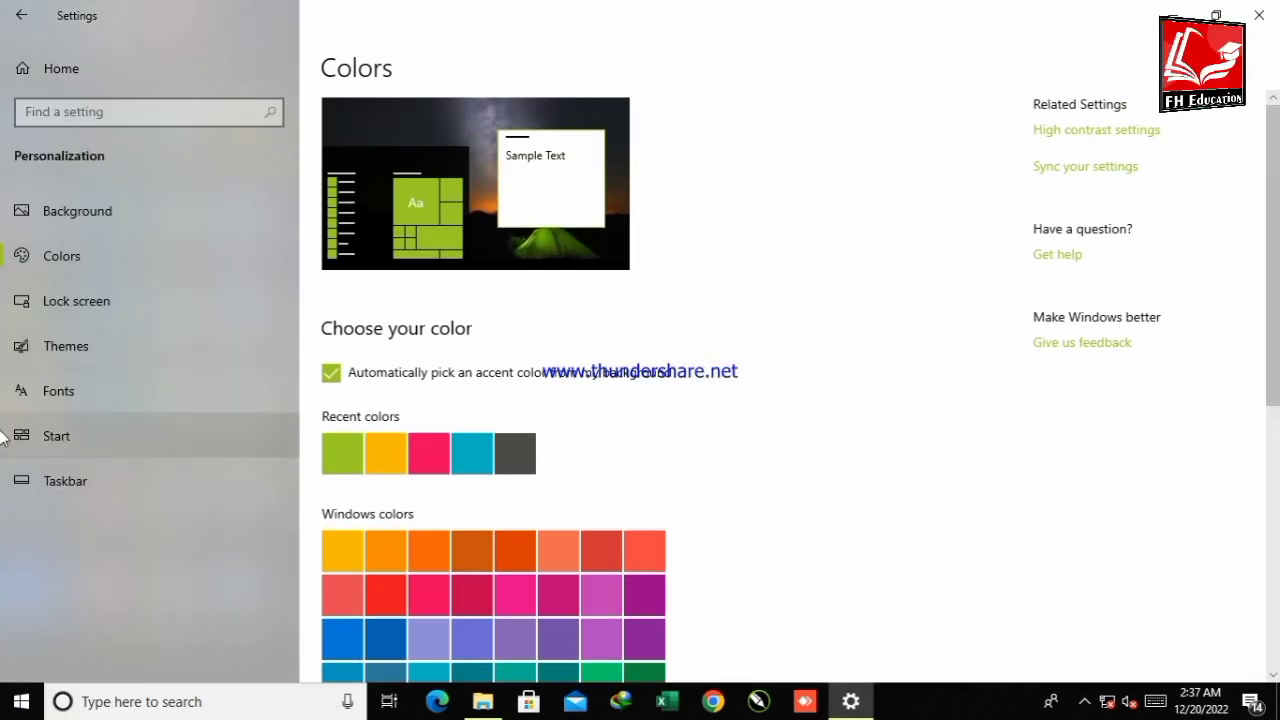
# Examine the remaining color options, and look over the current theme and the themes available to apply.
pyautogui.scroll(-1, 1262, 245)
pyautogui.moveTo(1274, 257); pyautogui.dragTo(1276, 521)
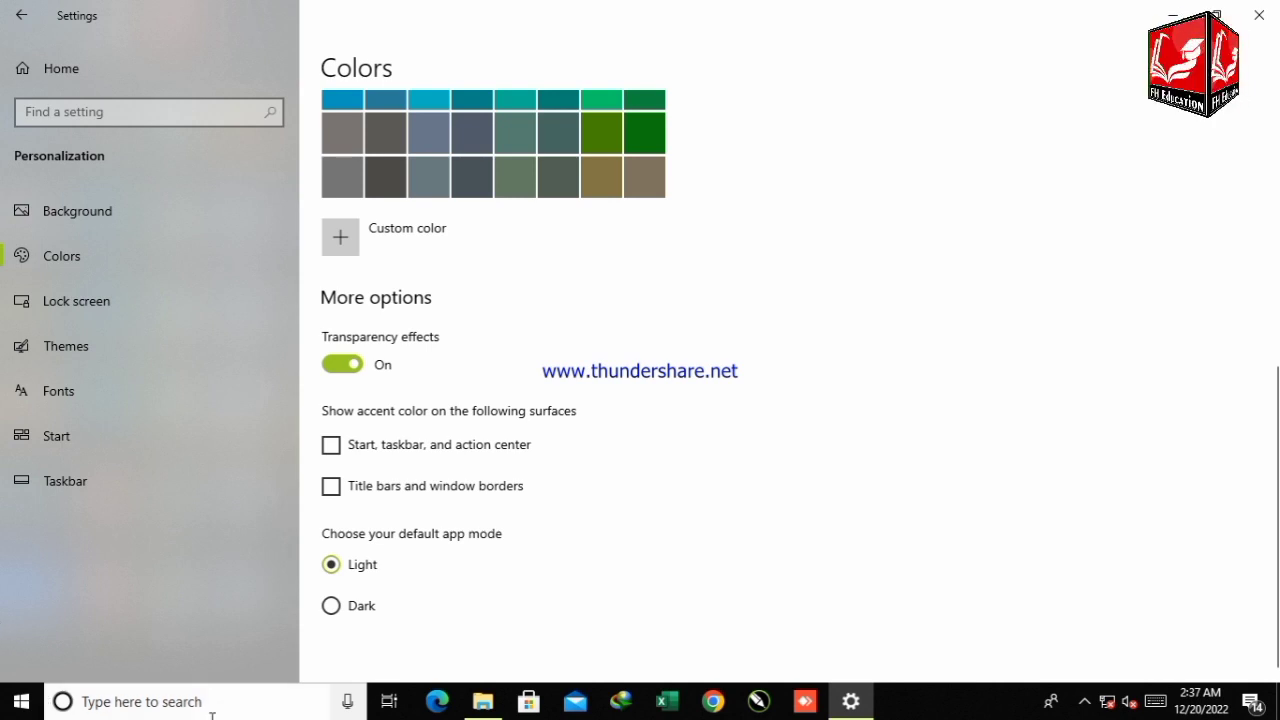
pyautogui.click(113, 353)
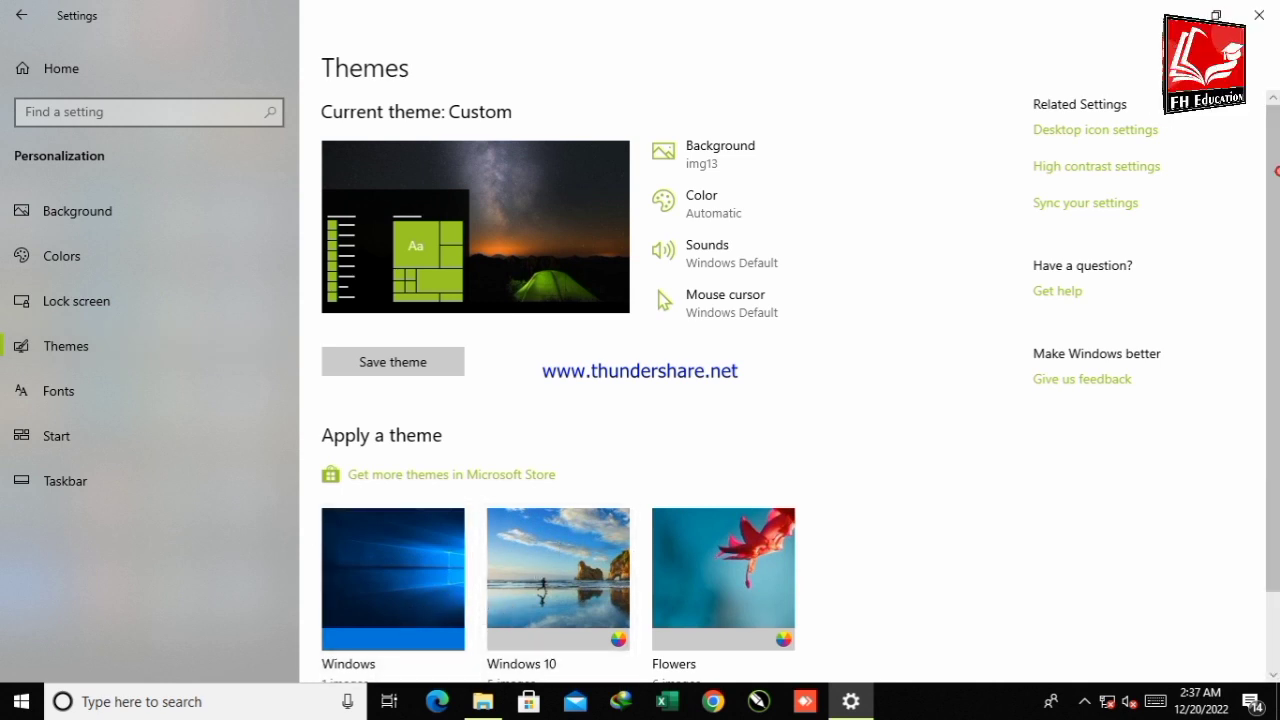
pyautogui.scroll(-2, 640, 400)
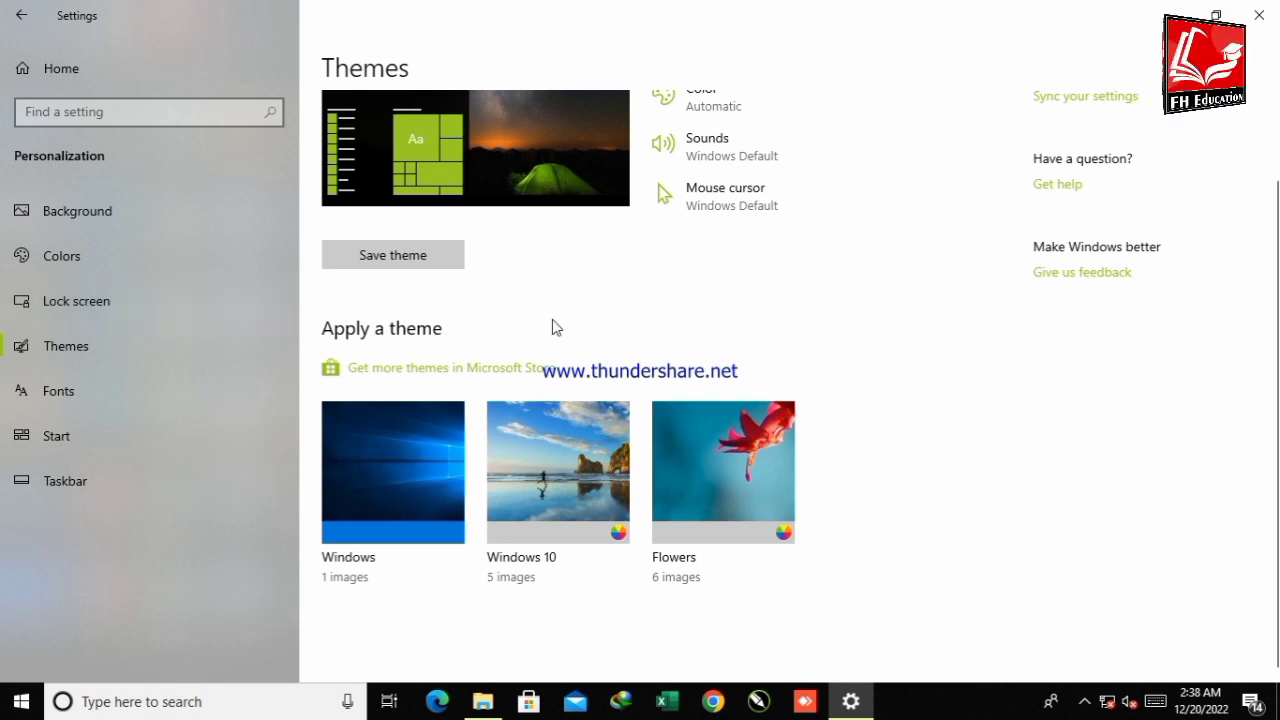
pyautogui.scroll(2, 556, 328)
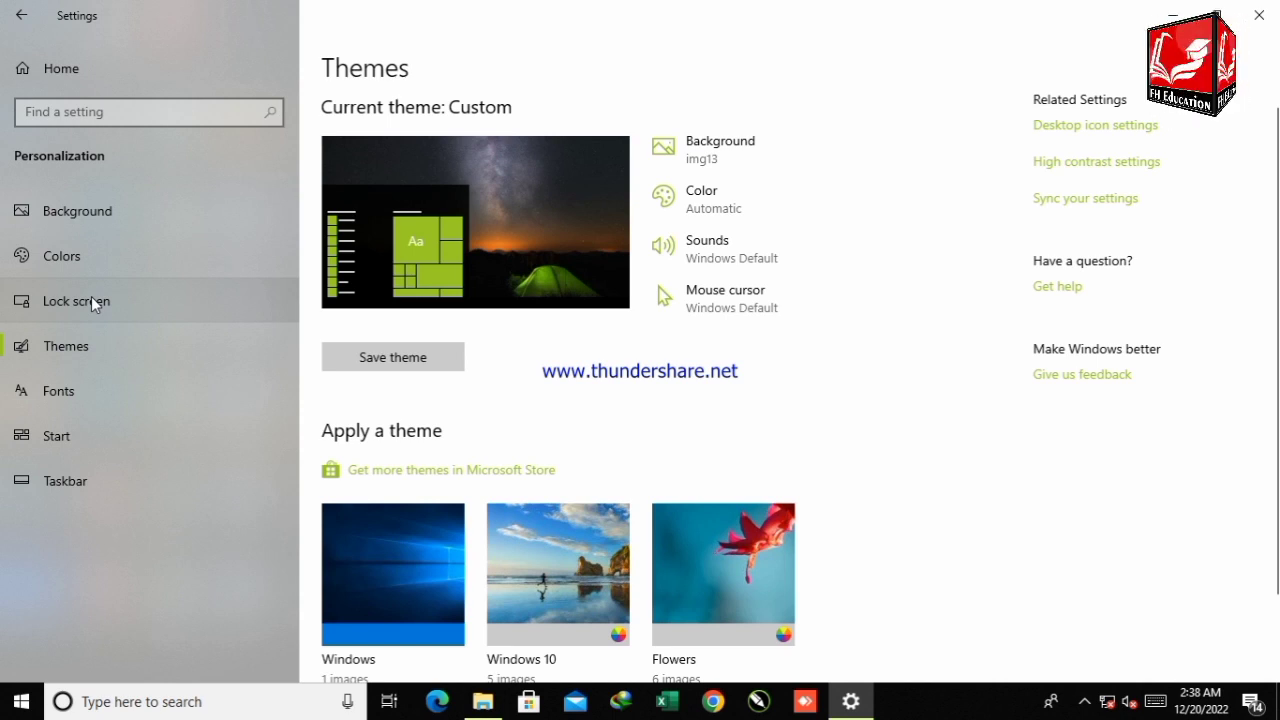
# Open the taskbar settings and switch automatic hiding in tablet mode on and back off.
pyautogui.click(123, 486)
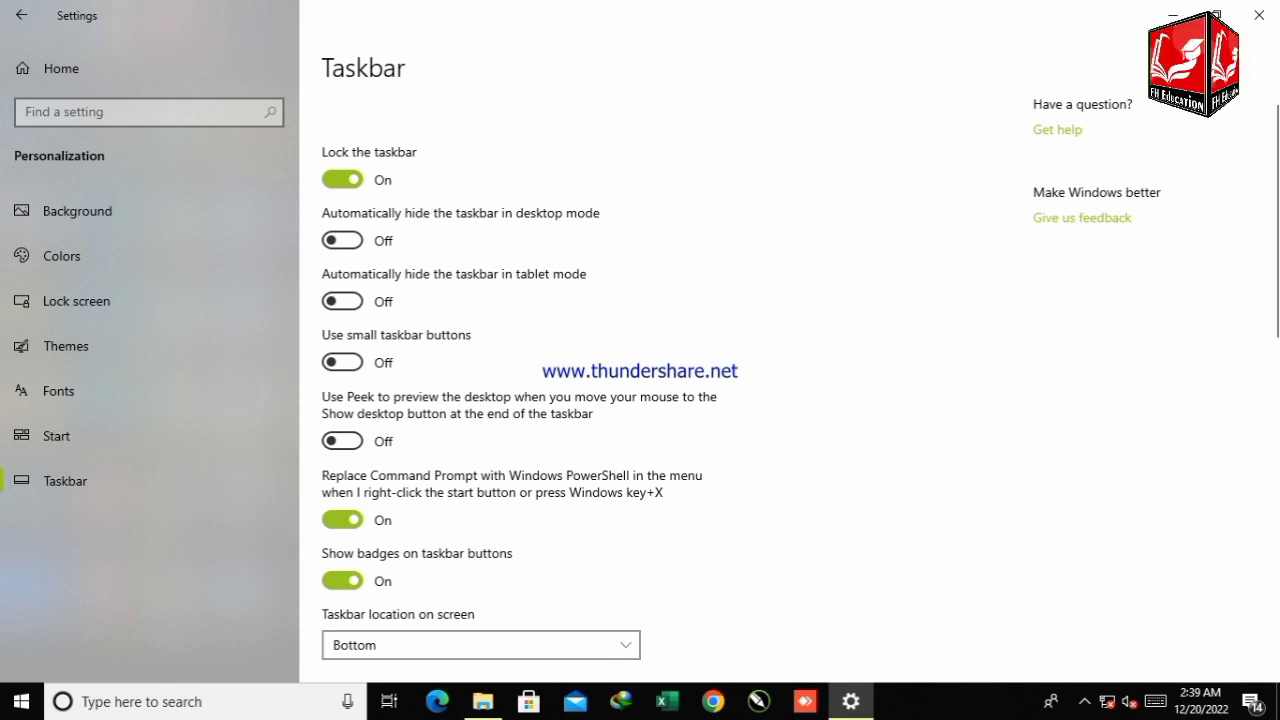
pyautogui.scroll(-2, 314, 349)
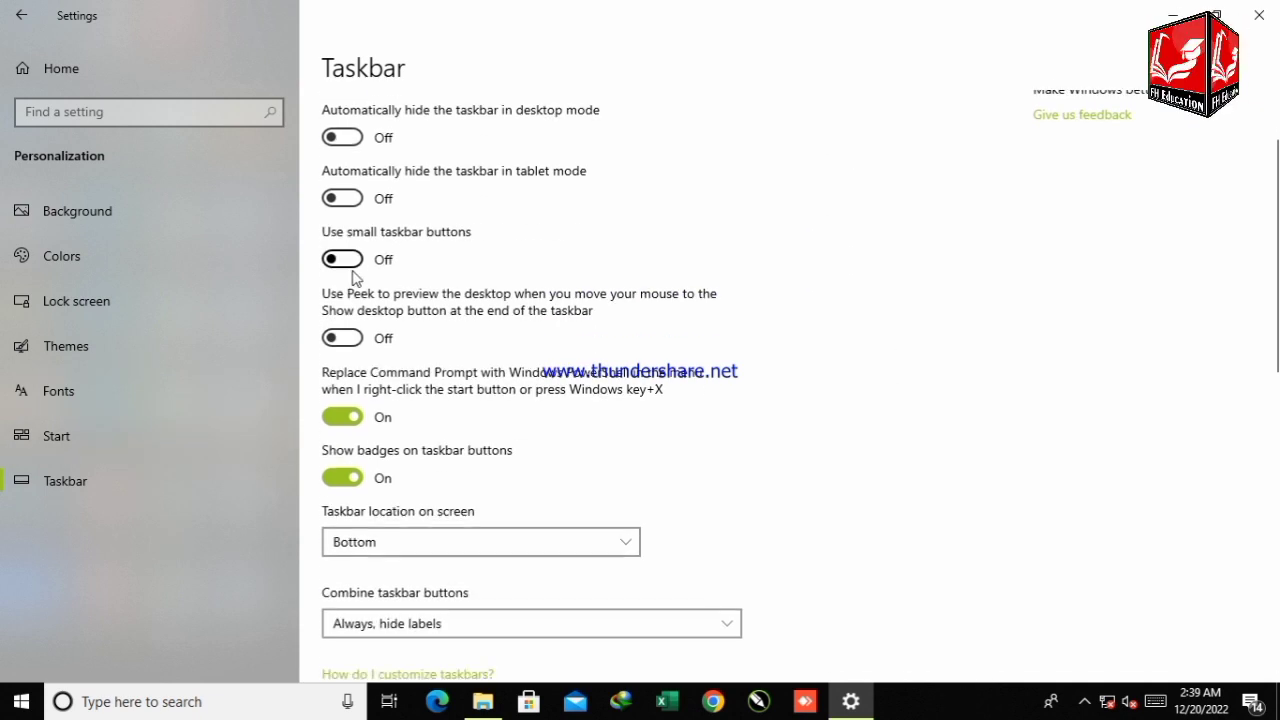
pyautogui.click(350, 201)
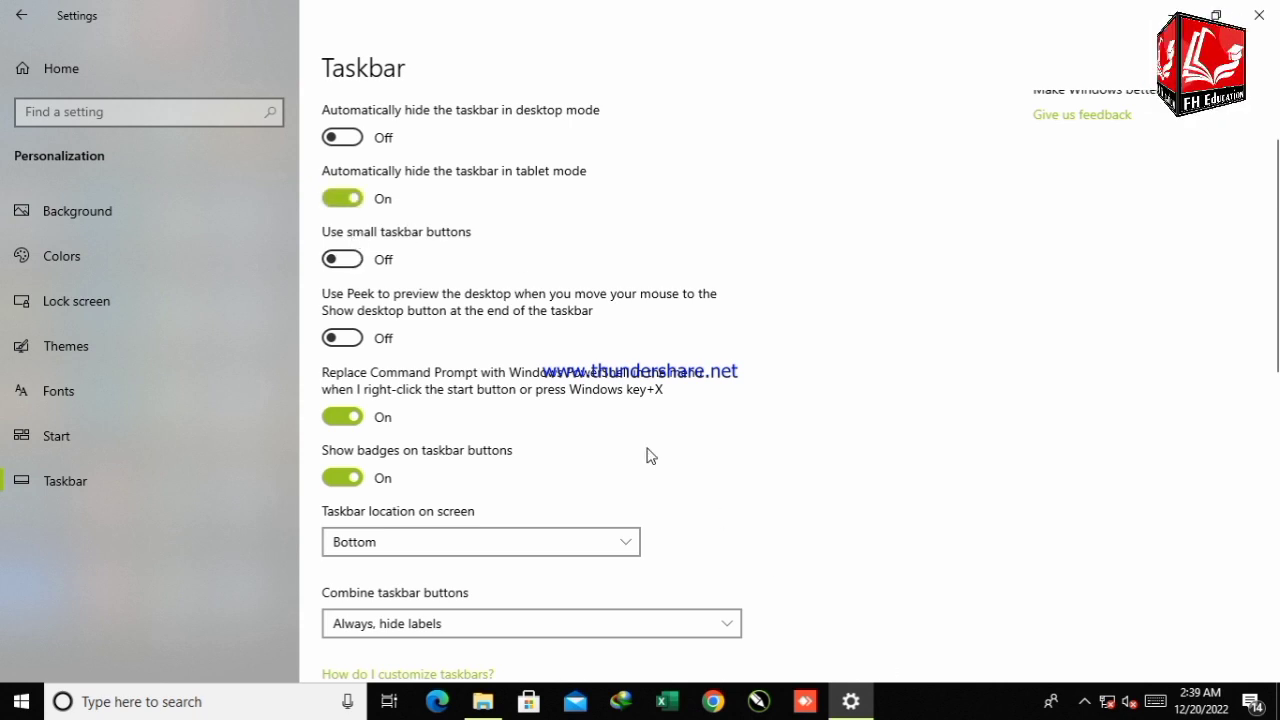
pyautogui.click(352, 203)
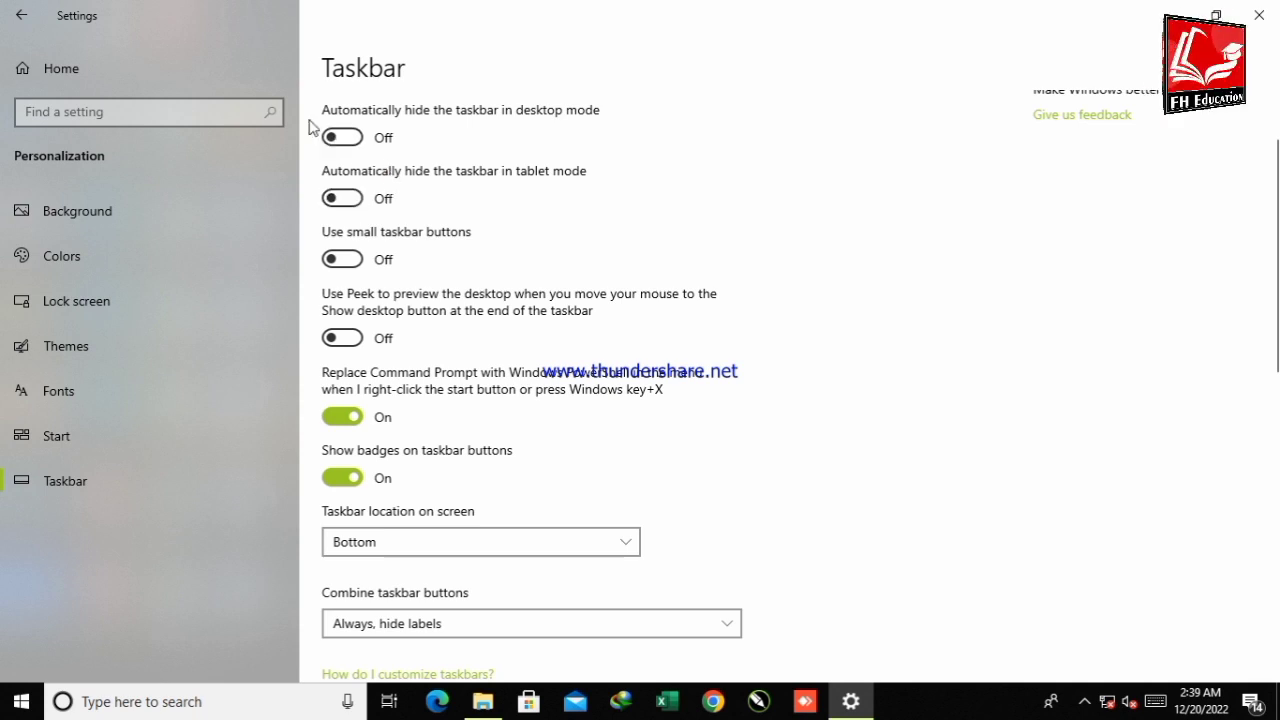
# Try automatic taskbar hiding in desktop mode, reveal the hidden taskbar, and switch the hiding back off.
pyautogui.click(358, 142)
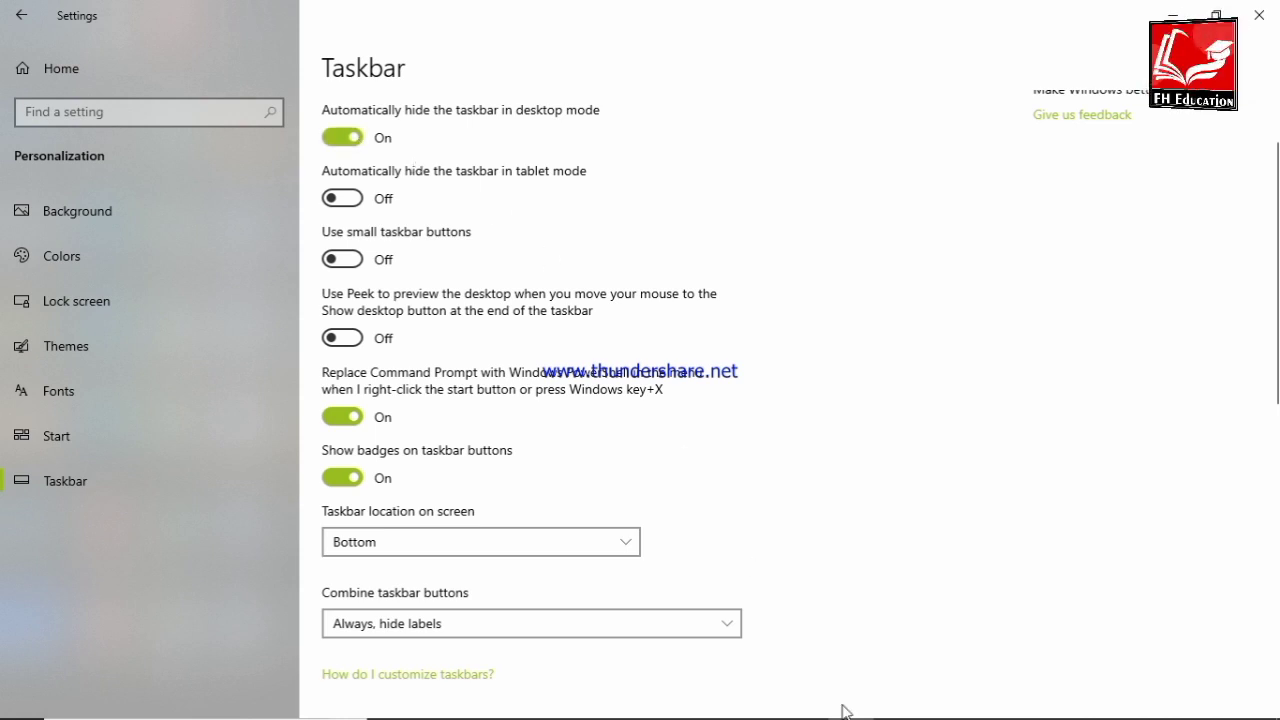
pyautogui.moveTo(760, 716)
pyautogui.moveTo(851, 719)
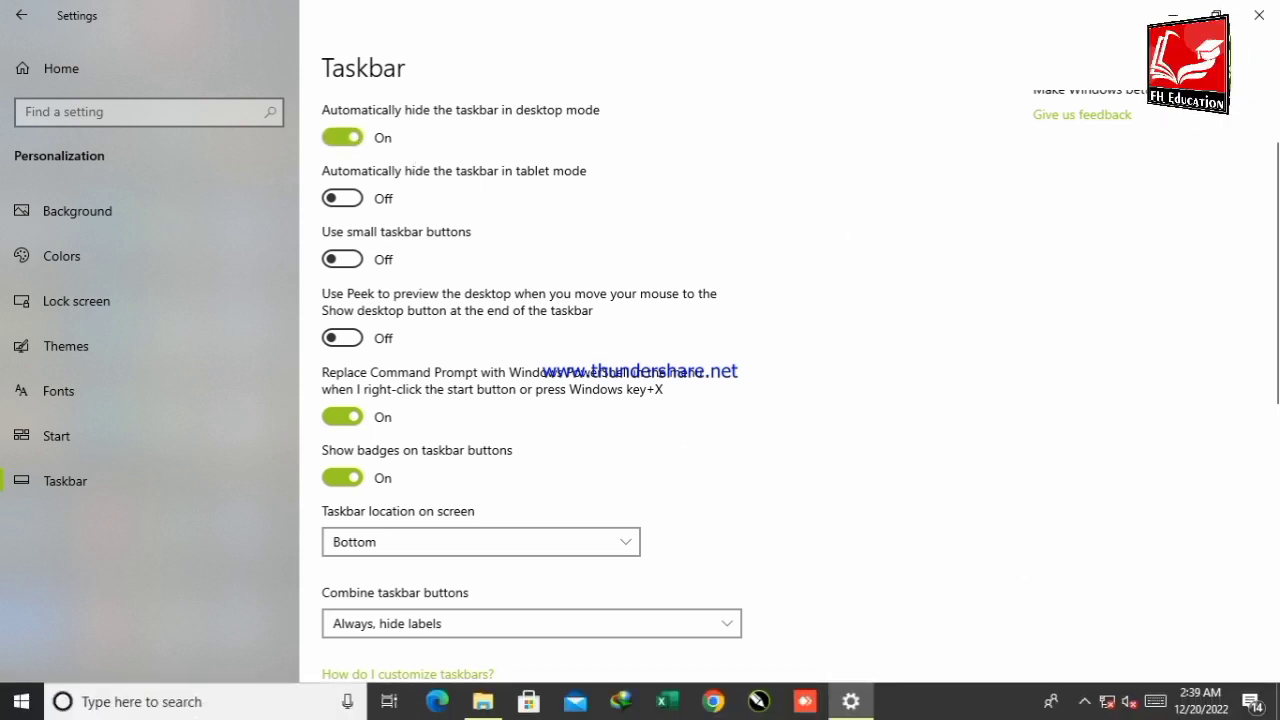
pyautogui.click(352, 138)
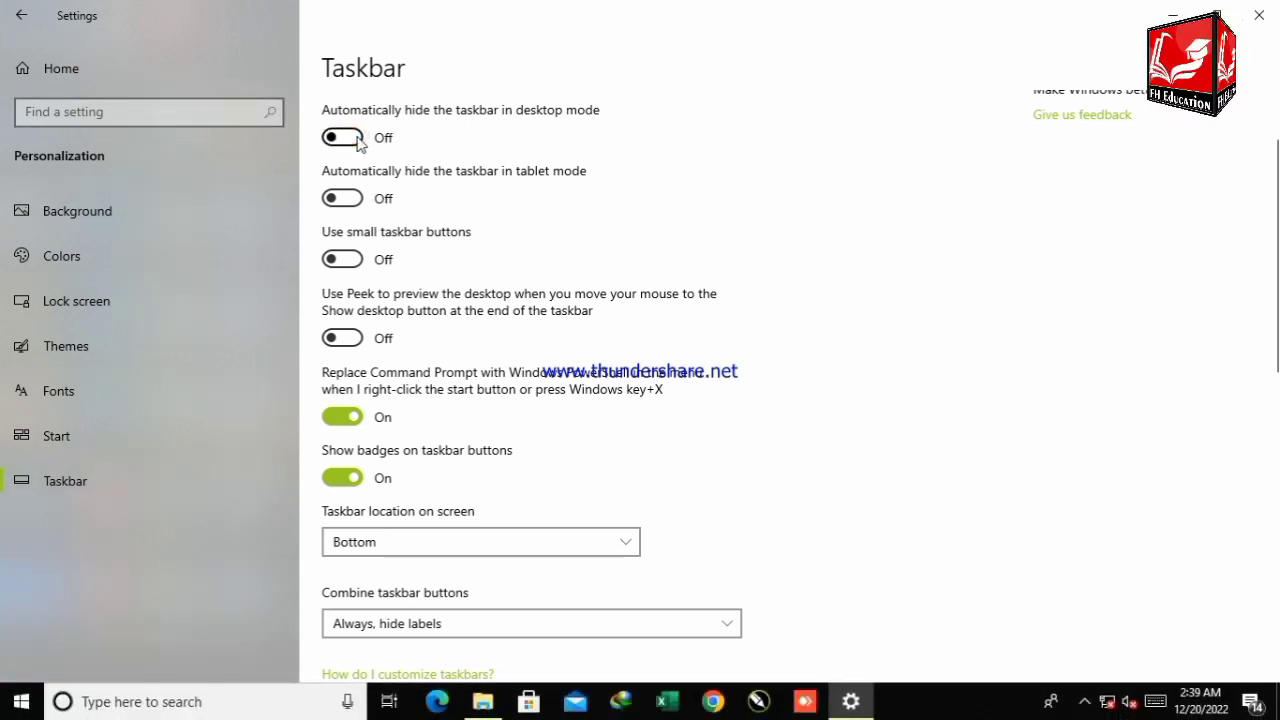
# Set the taskbar location on screen to Top.
pyautogui.moveTo(1276, 194); pyautogui.dragTo(1276, 348)
pyautogui.moveTo(1274, 291); pyautogui.dragTo(1272, 194)
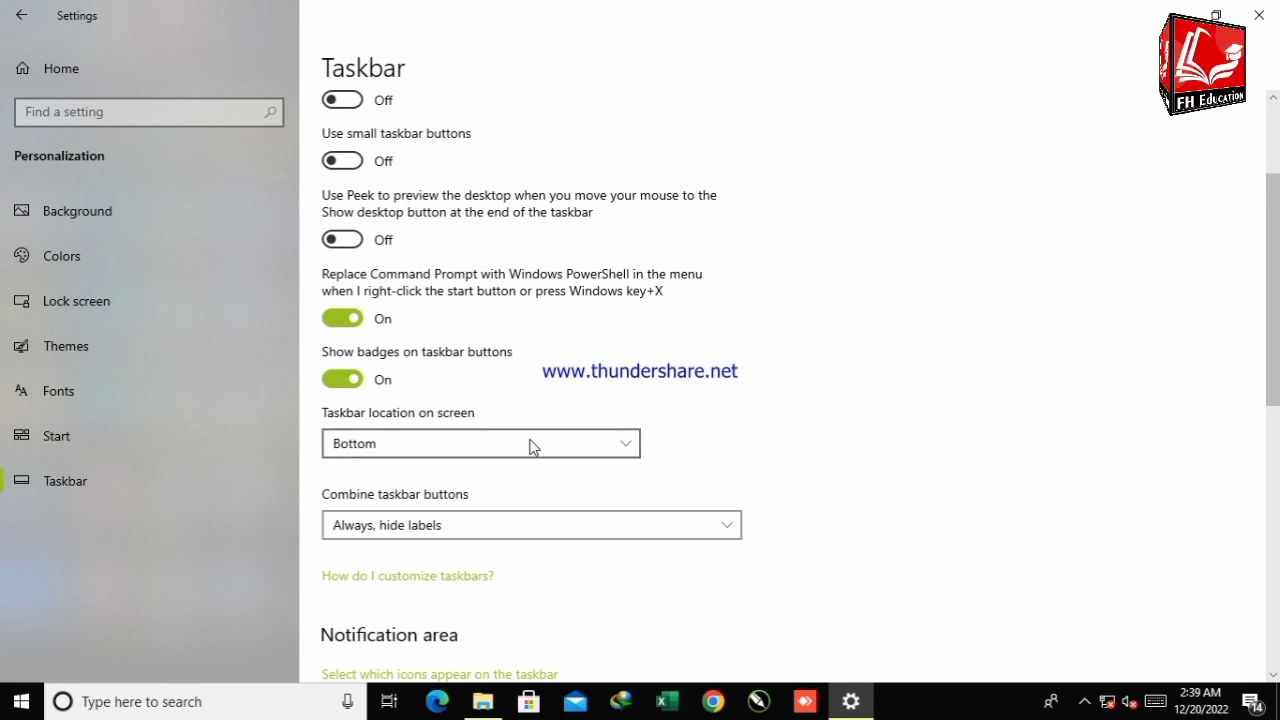
pyautogui.scroll(-1, 515, 420)
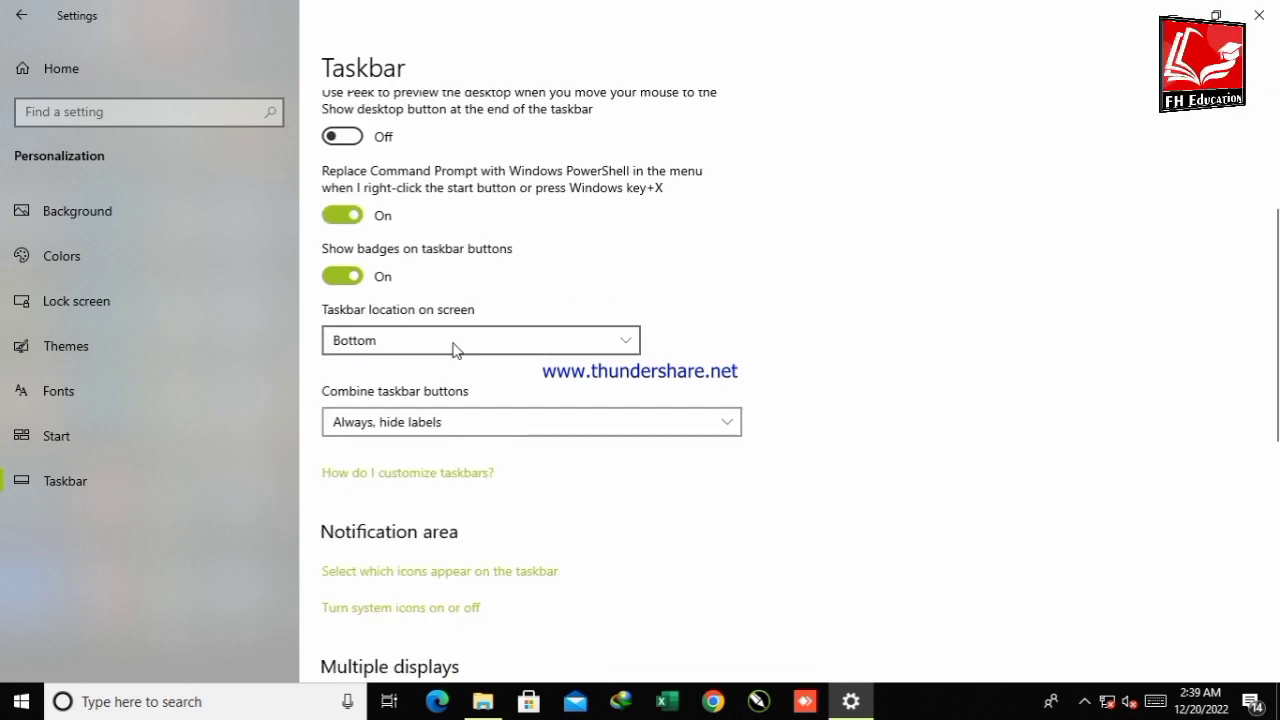
pyautogui.scroll(-1, 630, 415)
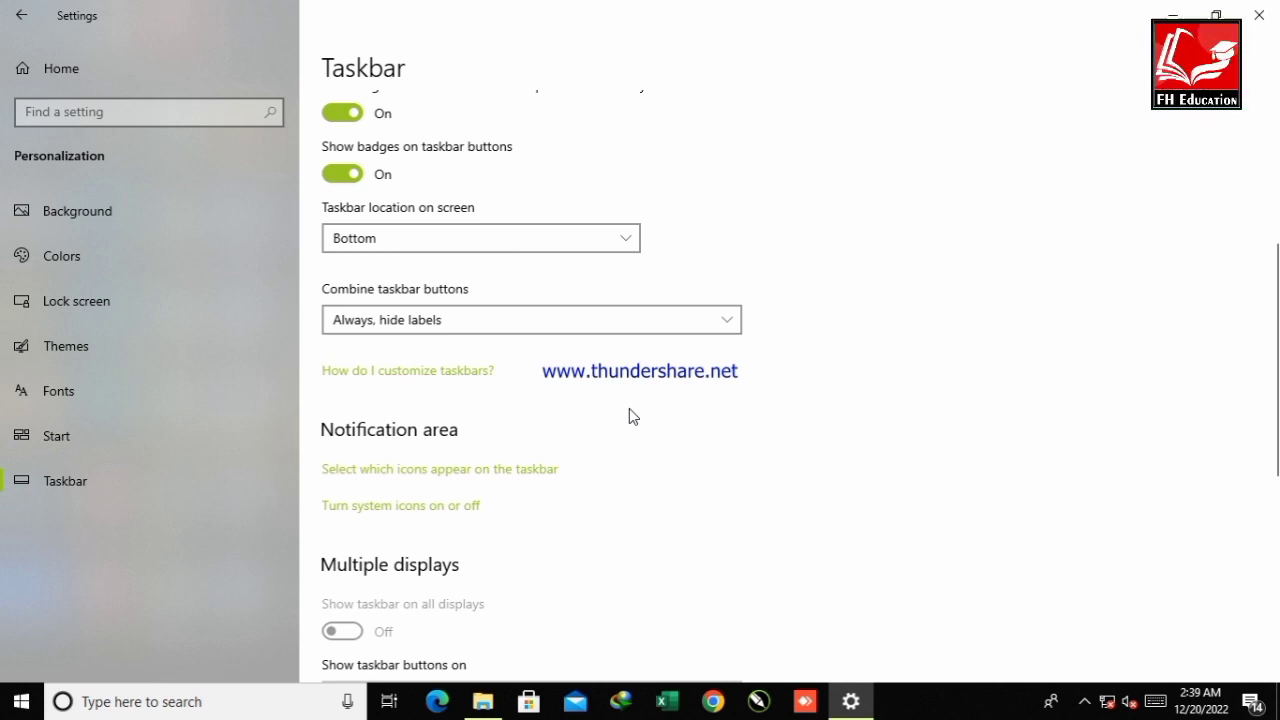
pyautogui.click(557, 250)
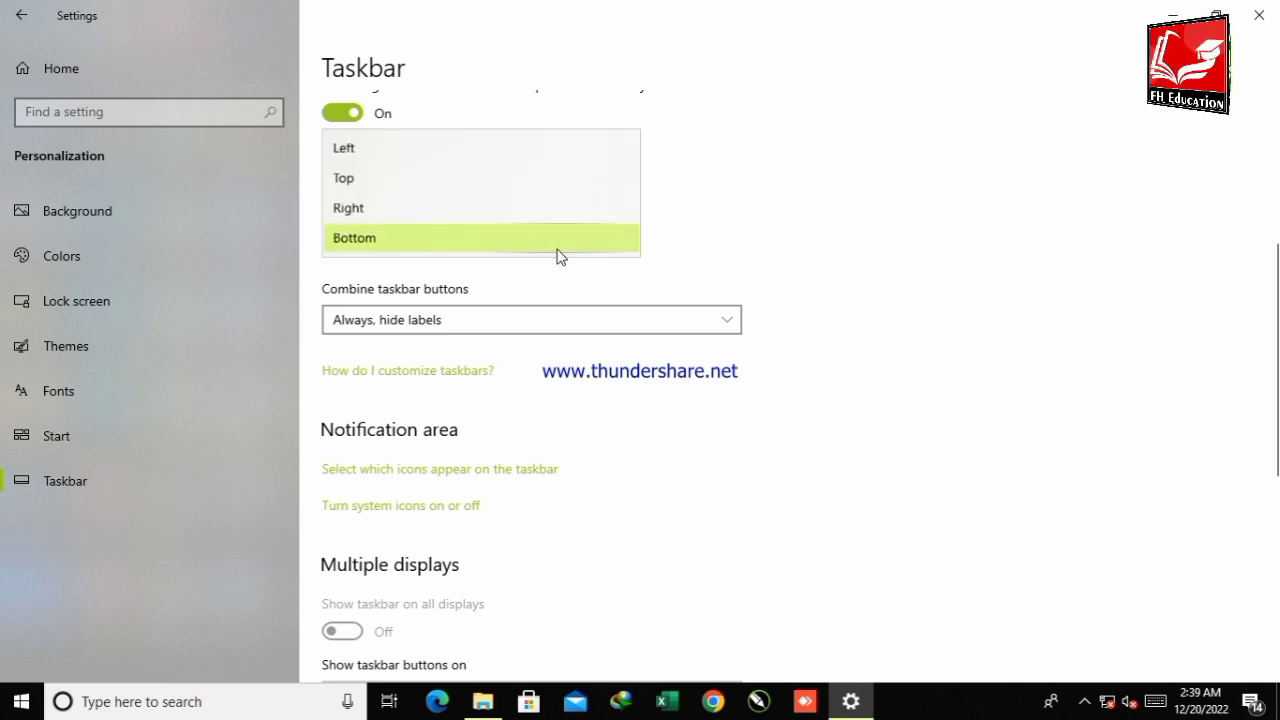
pyautogui.click(530, 198)
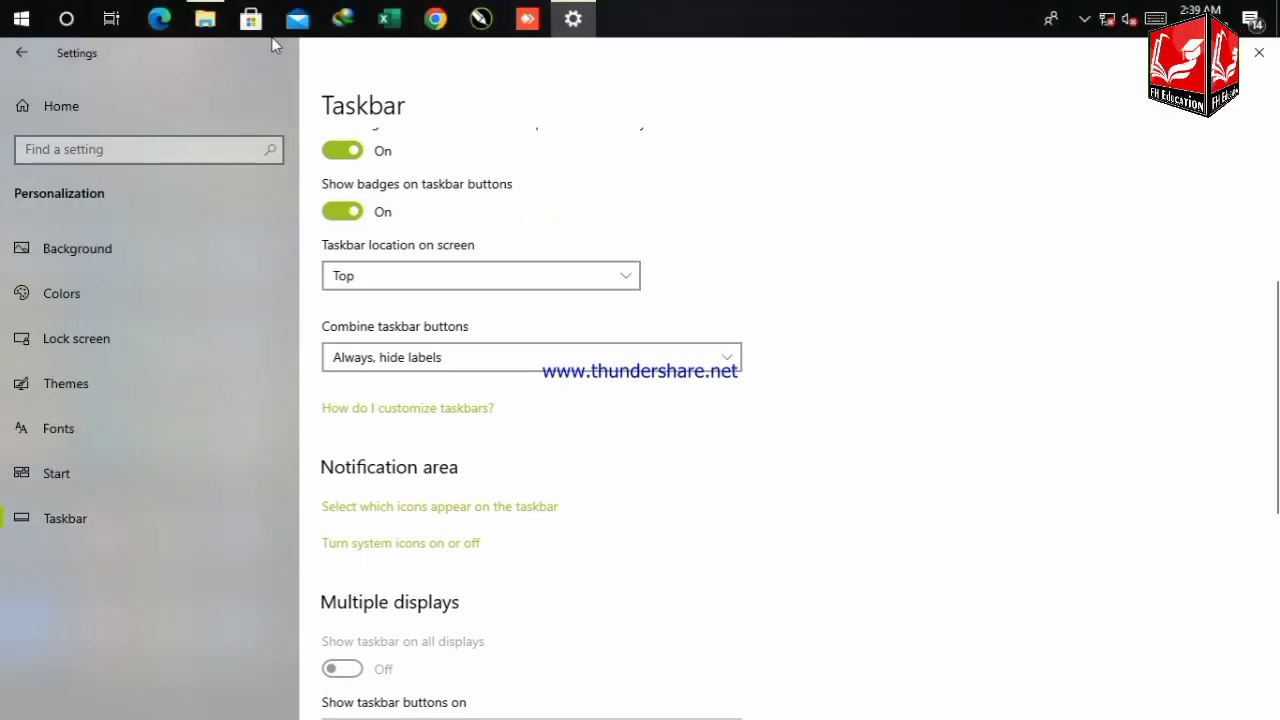
# Try Left as the taskbar location on screen, and set the location back to Bottom.
pyautogui.click(536, 288)
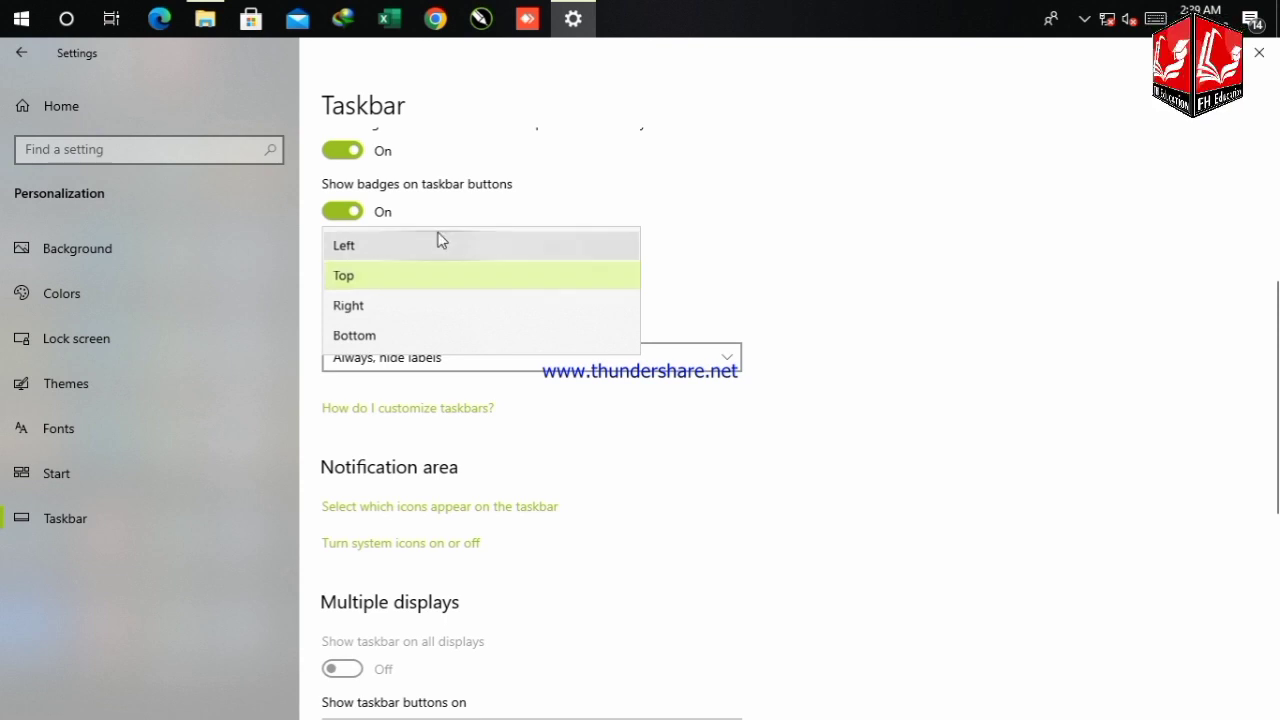
pyautogui.click(543, 248)
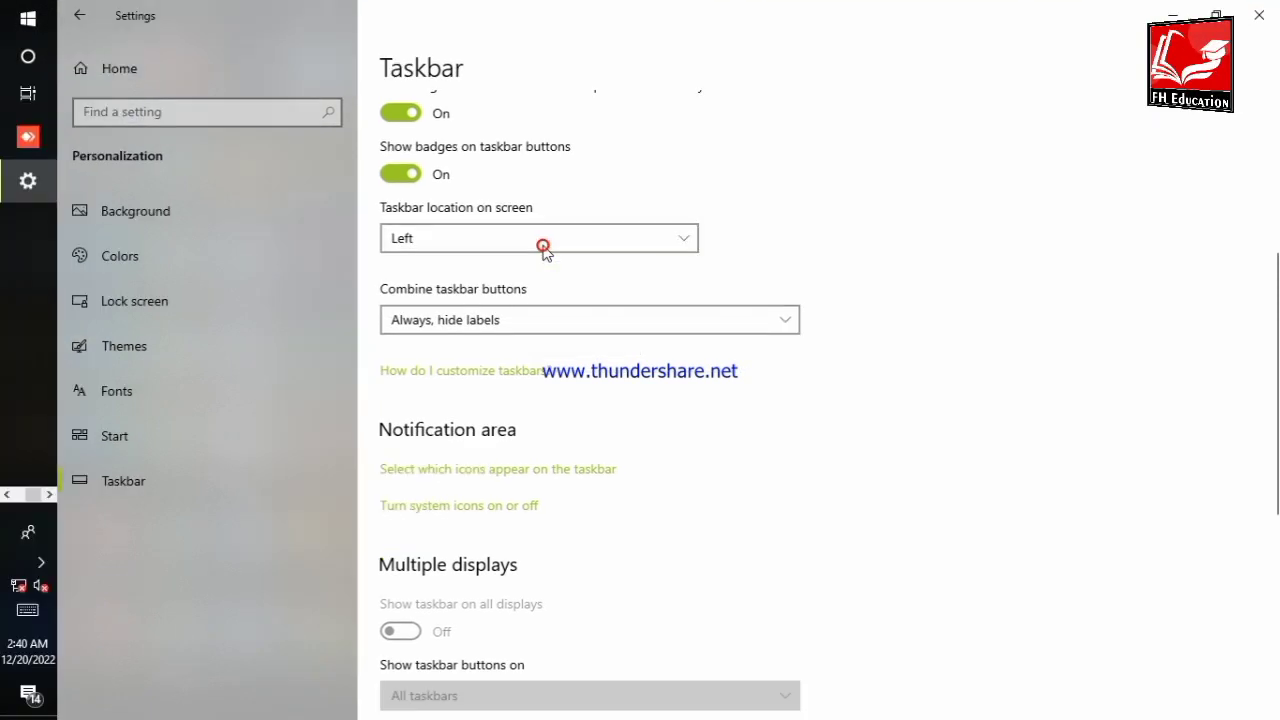
pyautogui.click(605, 246)
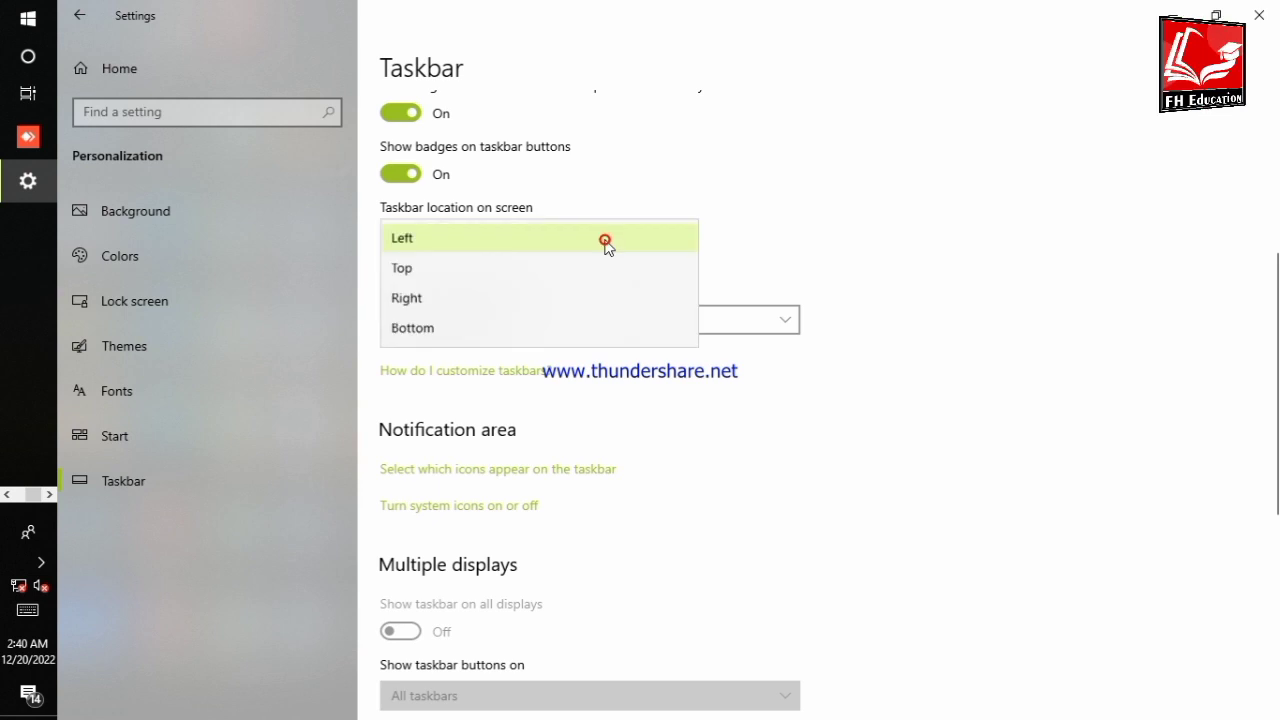
pyautogui.click(589, 332)
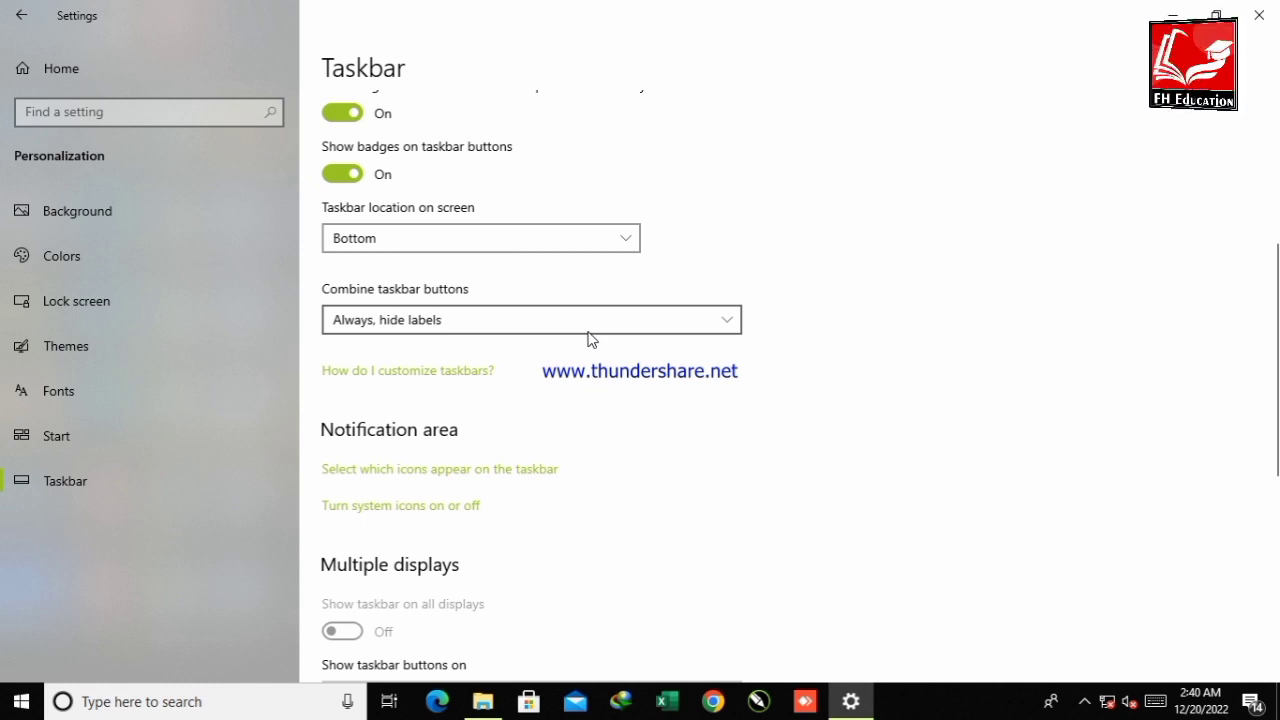
# Examine the System display settings for scale, resolution, orientation and multiple displays, and return to the Windows Settings overview.
pyautogui.click(16, 70)
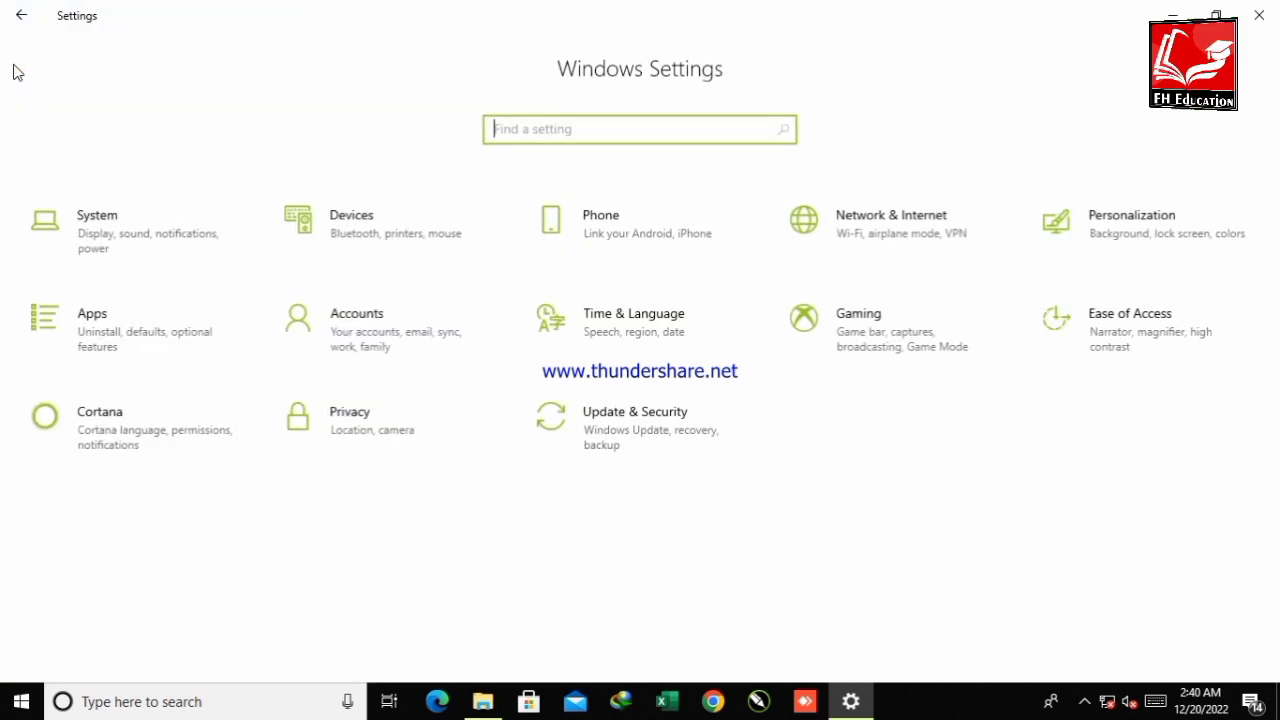
pyautogui.click(97, 226)
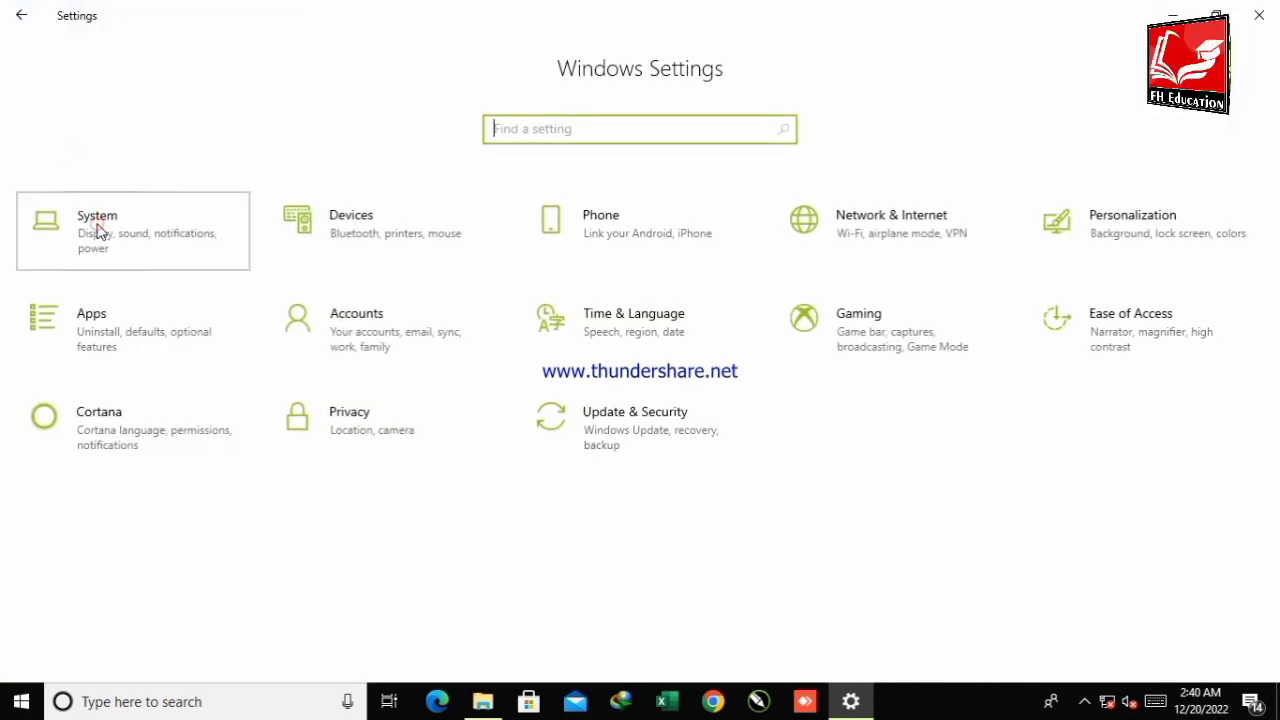
pyautogui.click(97, 224)
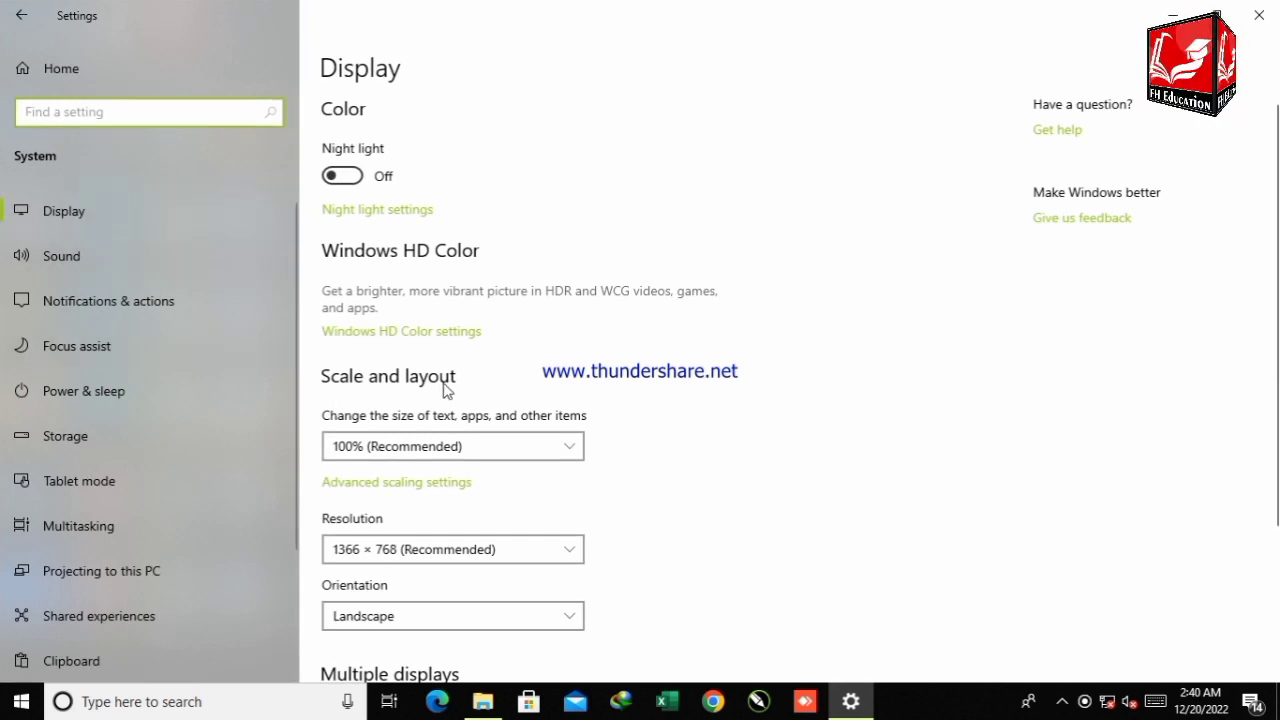
pyautogui.scroll(-4, 445, 390)
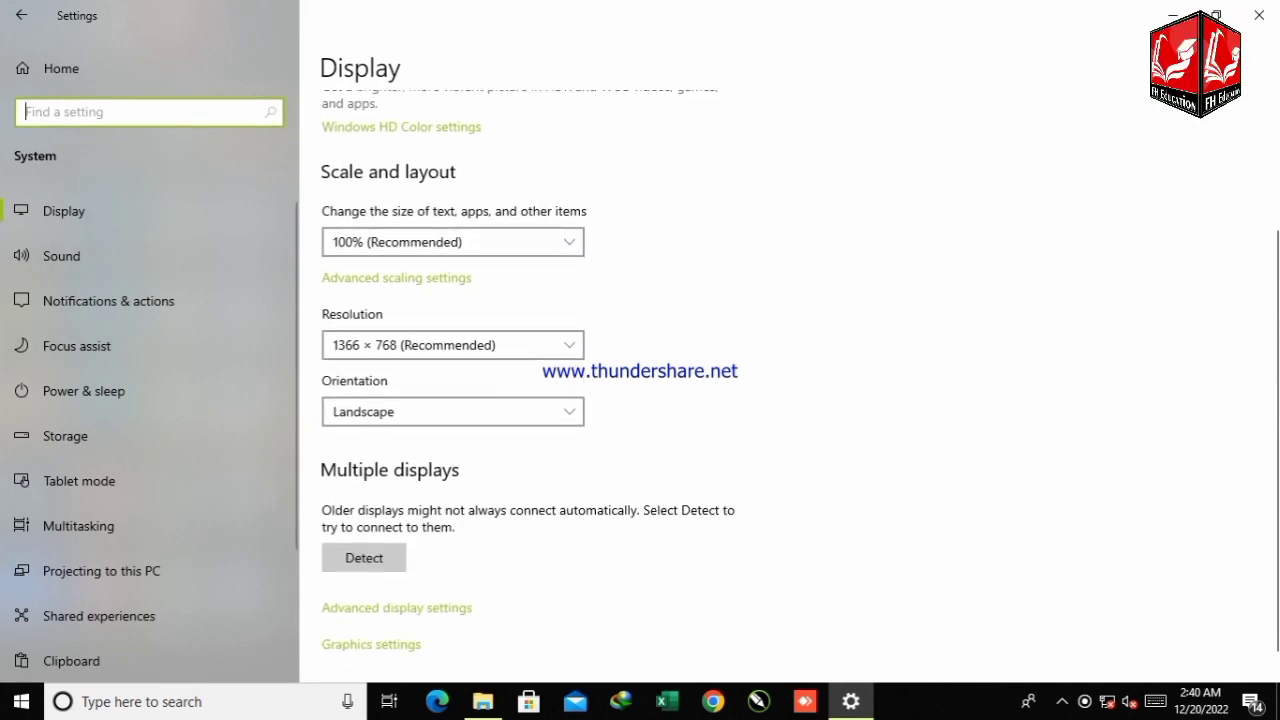
pyautogui.moveTo(1276, 429); pyautogui.dragTo(1276, 350)
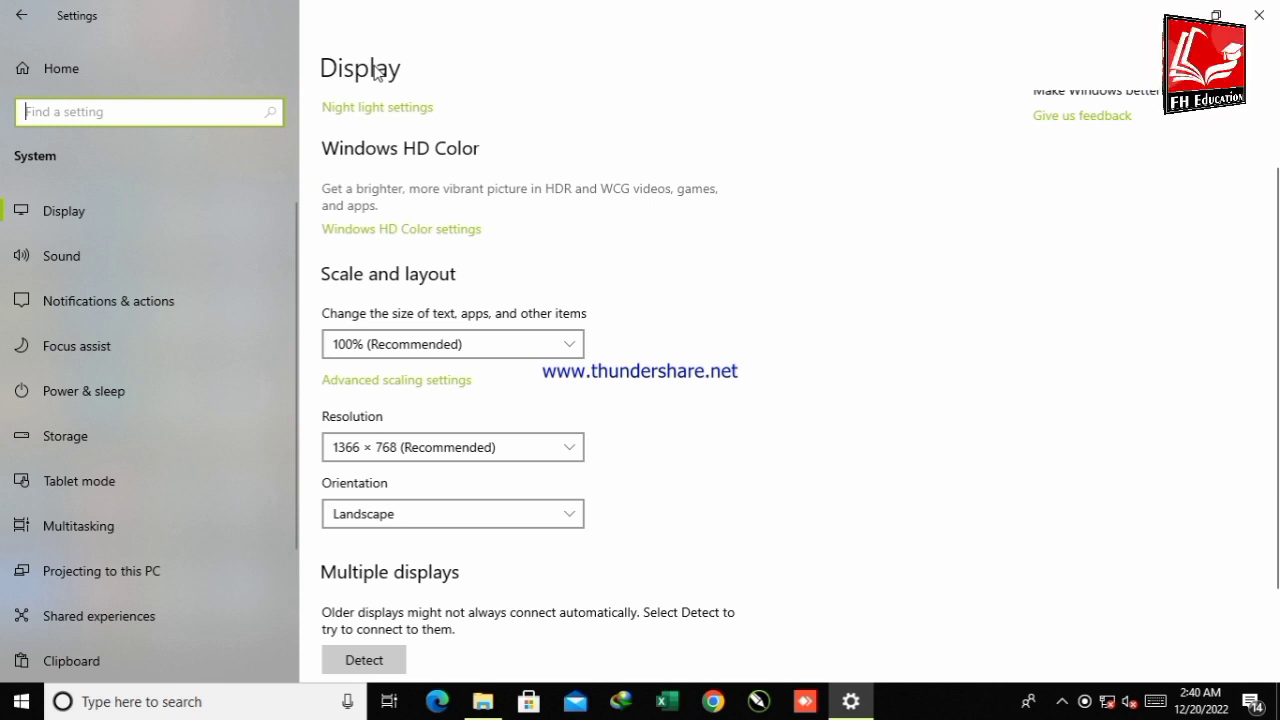
pyautogui.click(22, 14)
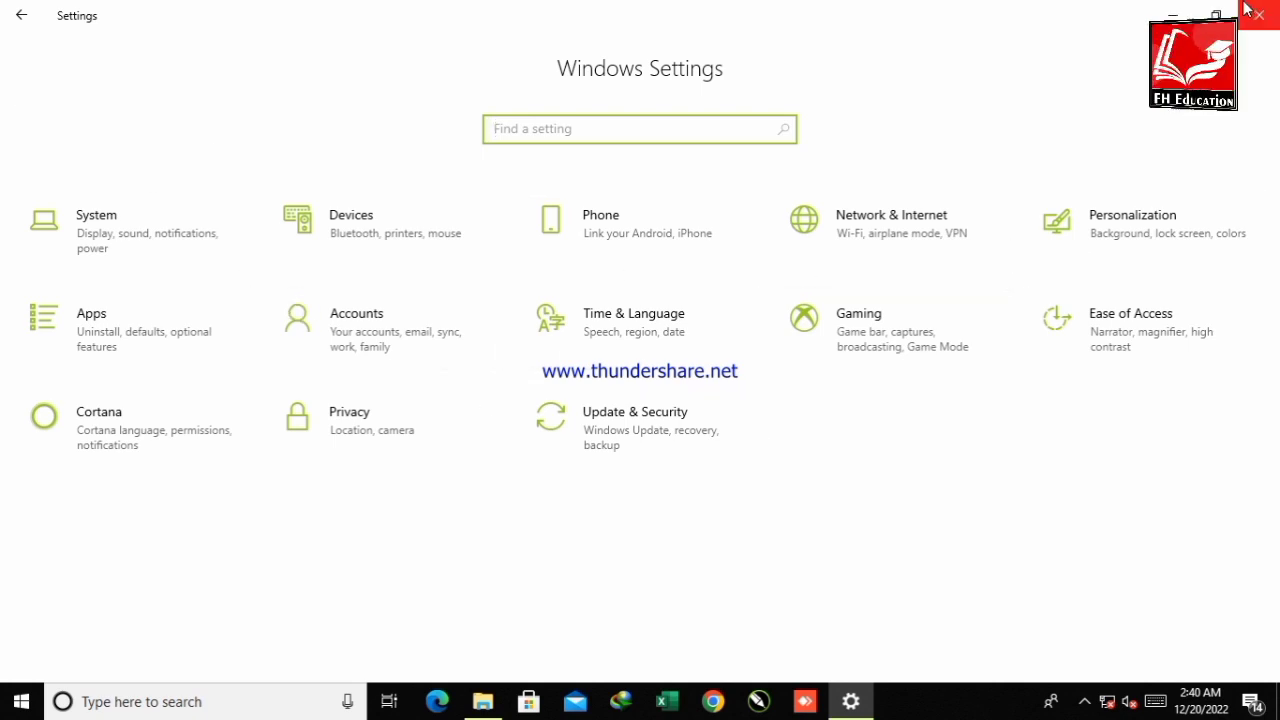
# Minimize the Settings window and show the desktop's View options for icon size and arrangement.
pyautogui.click(1190, 8)
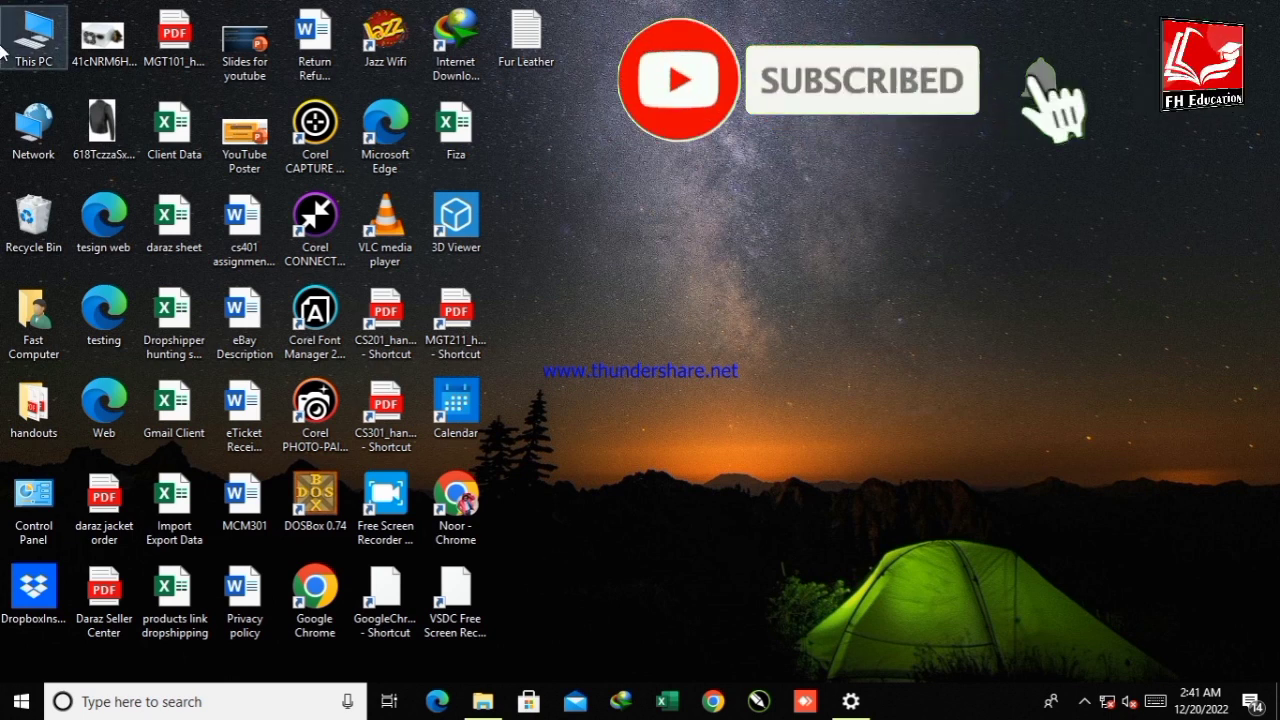
pyautogui.rightClick(644, 152)
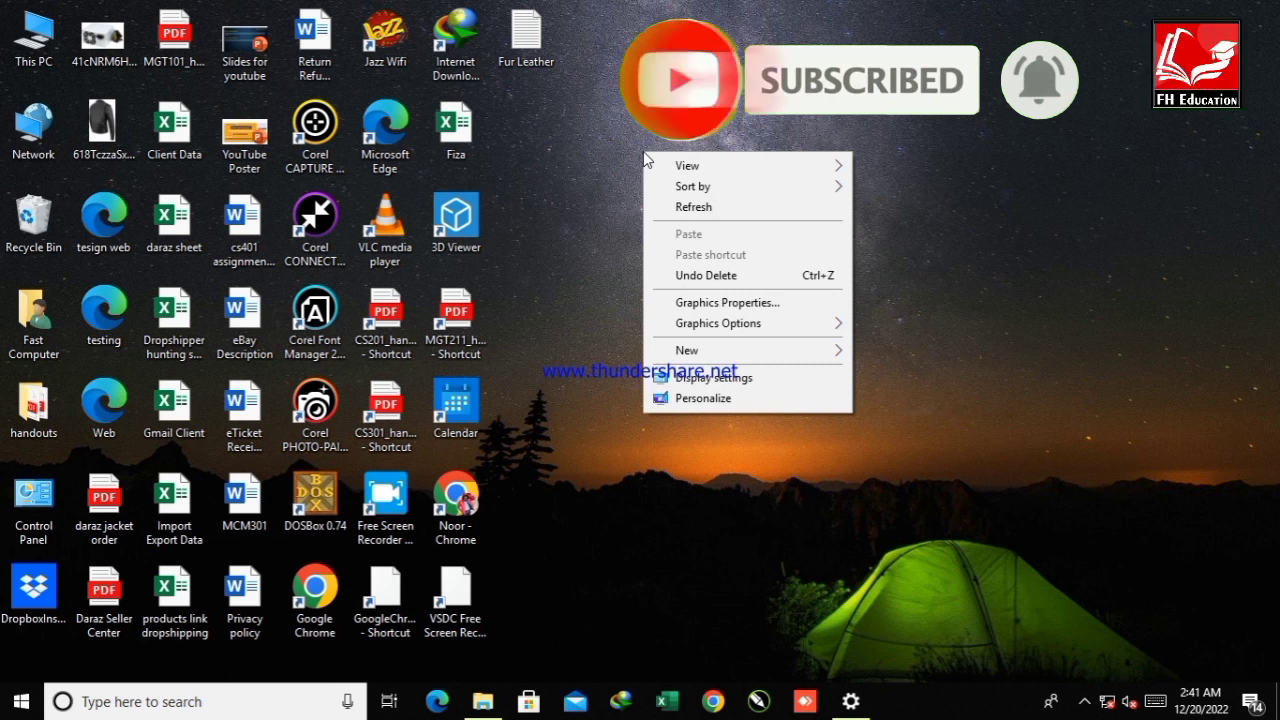
pyautogui.moveTo(686, 165)
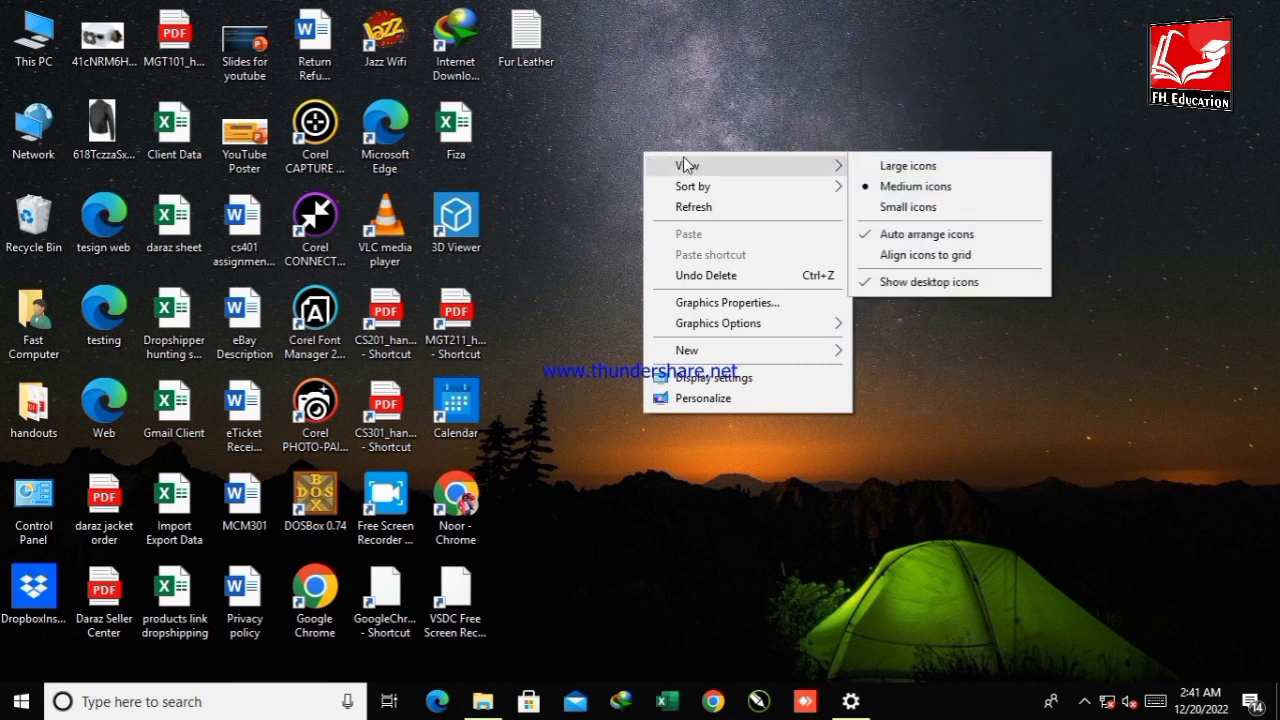